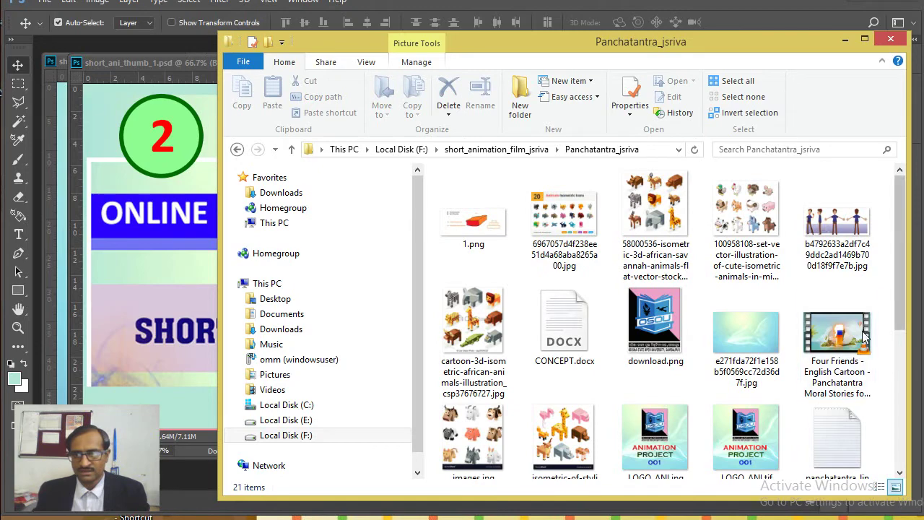
# Step: Open the Four Friends Panchatantra cartoon video in VLC and examine its opening scenes
pyautogui.doubleClick(836, 332)
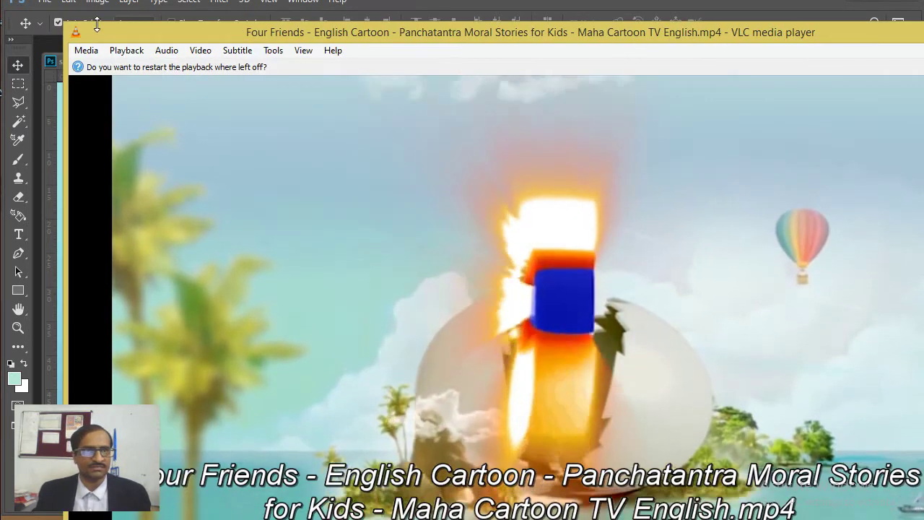
pyautogui.moveTo(63, 22); pyautogui.dragTo(82, 22)
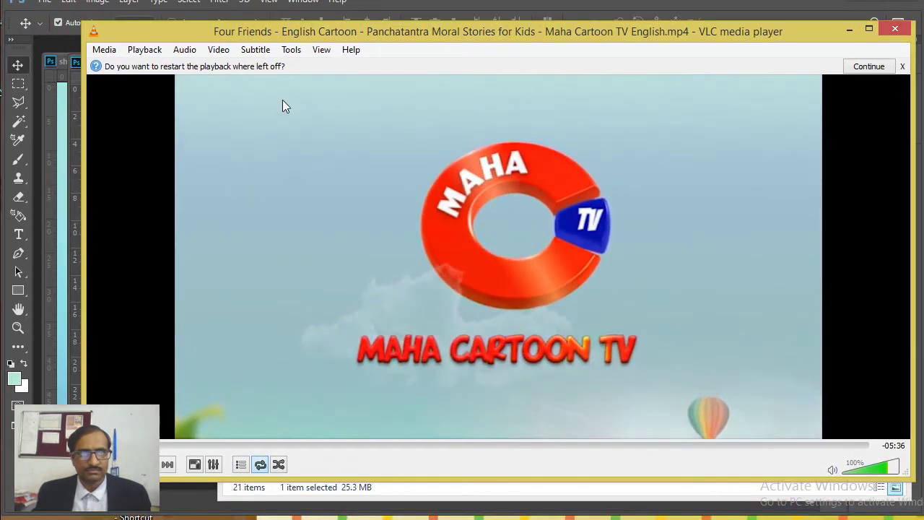
pyautogui.moveTo(303, 36); pyautogui.dragTo(385, 41)
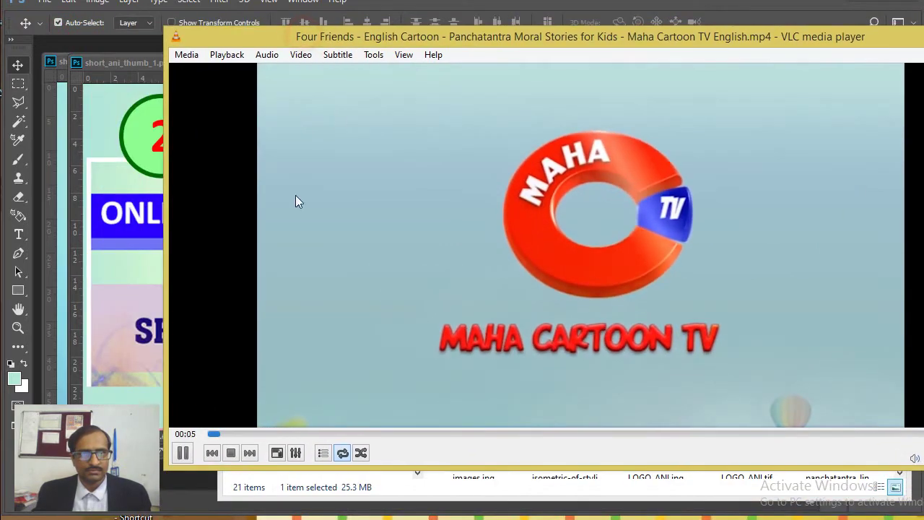
pyautogui.click(241, 433)
pyautogui.click(258, 433)
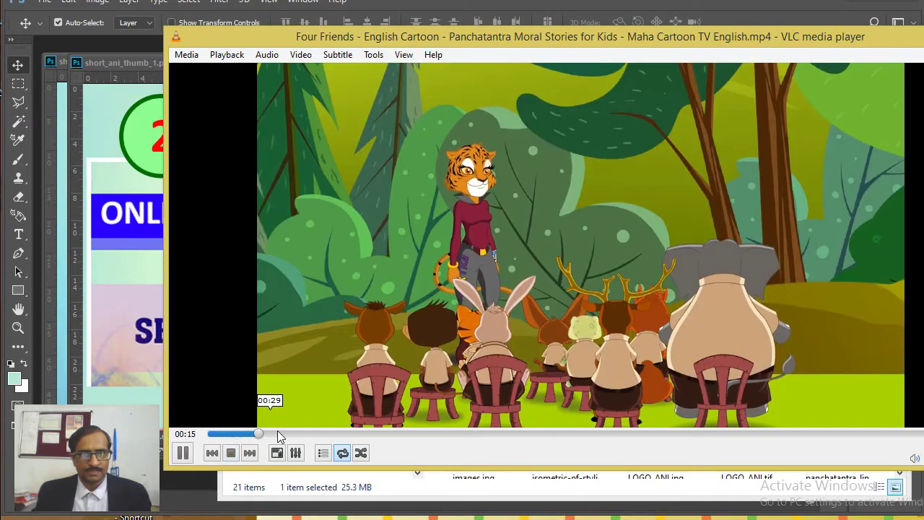
pyautogui.press('space')
pyautogui.press('space')
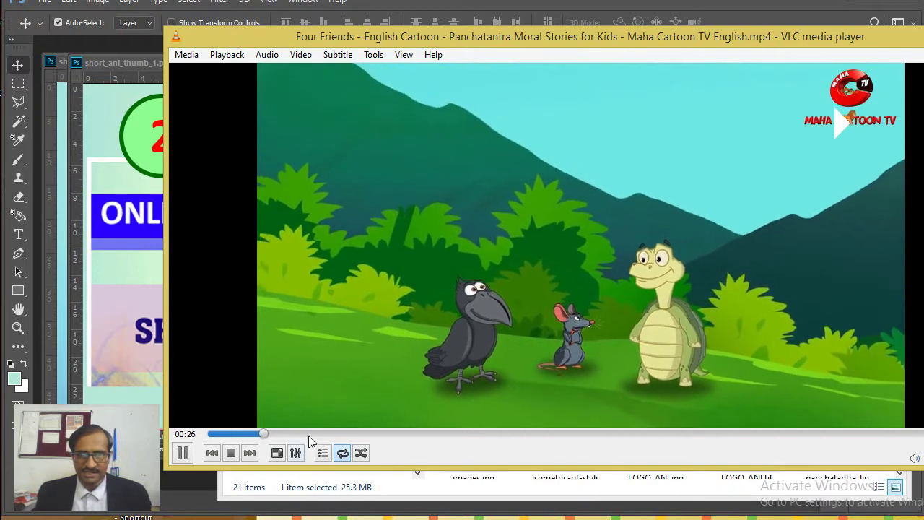
# Step: Skim through the Four Friends video and pause it at 02:17 on the deer caught in the net
pyautogui.click(310, 433)
pyautogui.click(346, 433)
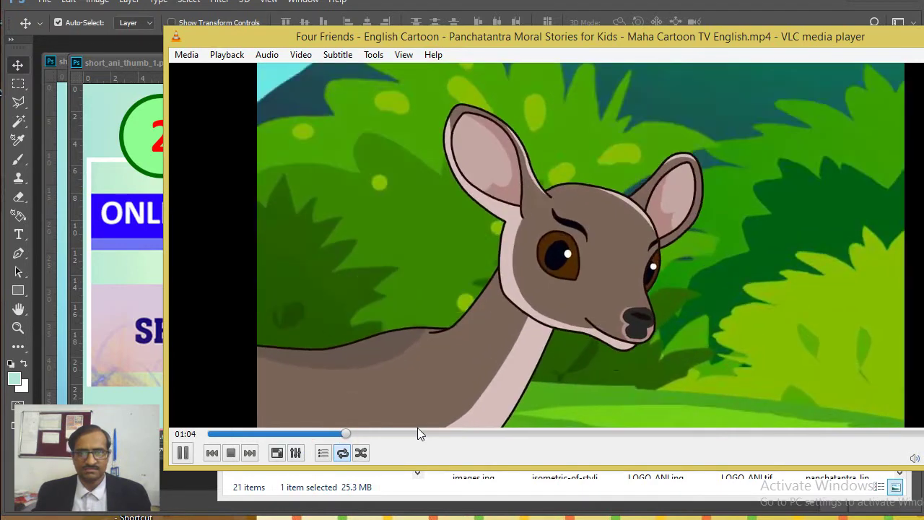
pyautogui.click(416, 432)
pyautogui.click(451, 434)
pyautogui.click(499, 433)
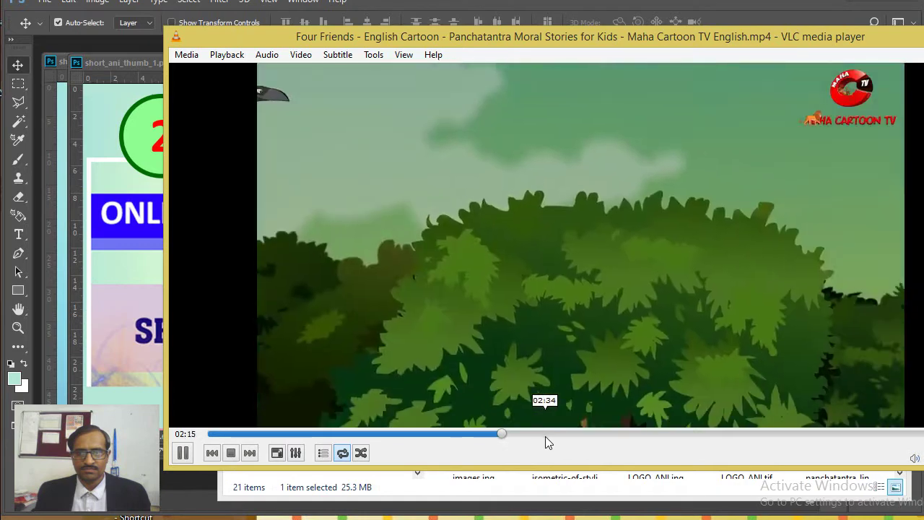
pyautogui.click(547, 434)
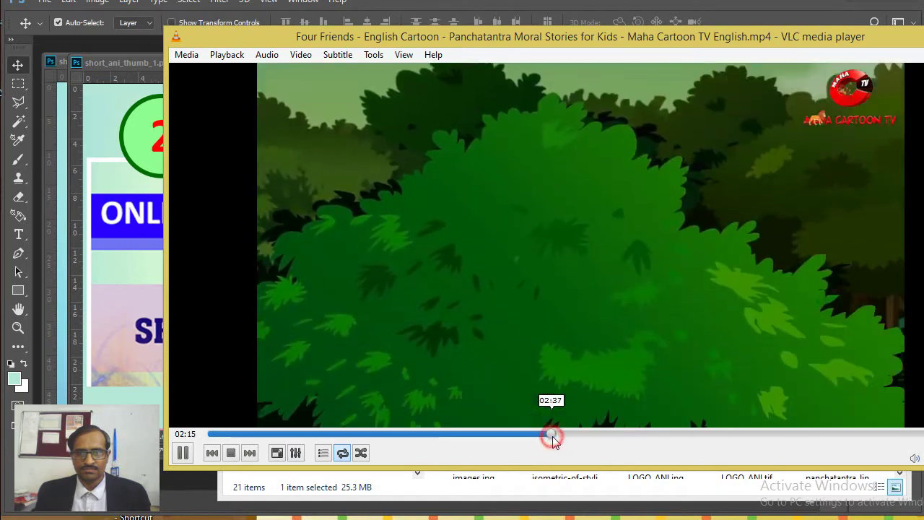
pyautogui.click(531, 436)
pyautogui.click(506, 436)
pyautogui.press('space')
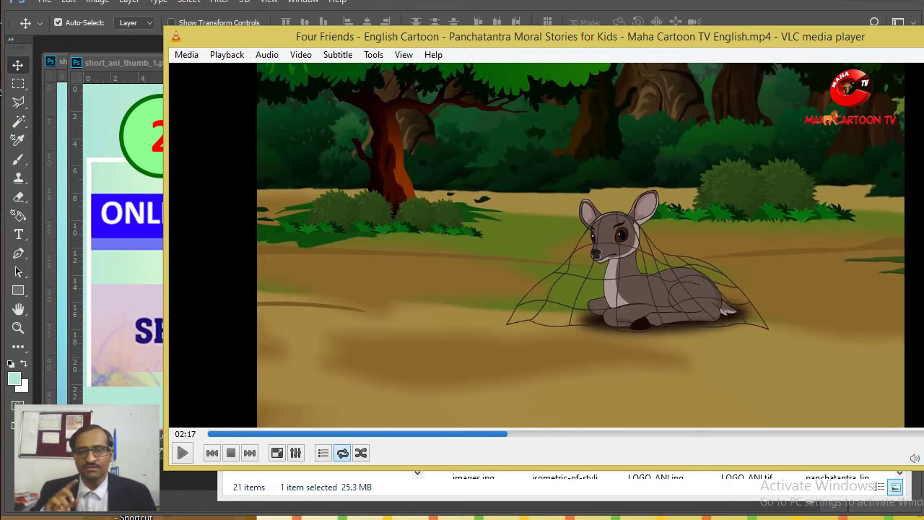
# Step: Switch to Chrome and show the Elephant & Ant 3D animated story on YouTube for its landscape
pyautogui.moveTo(505, 519)
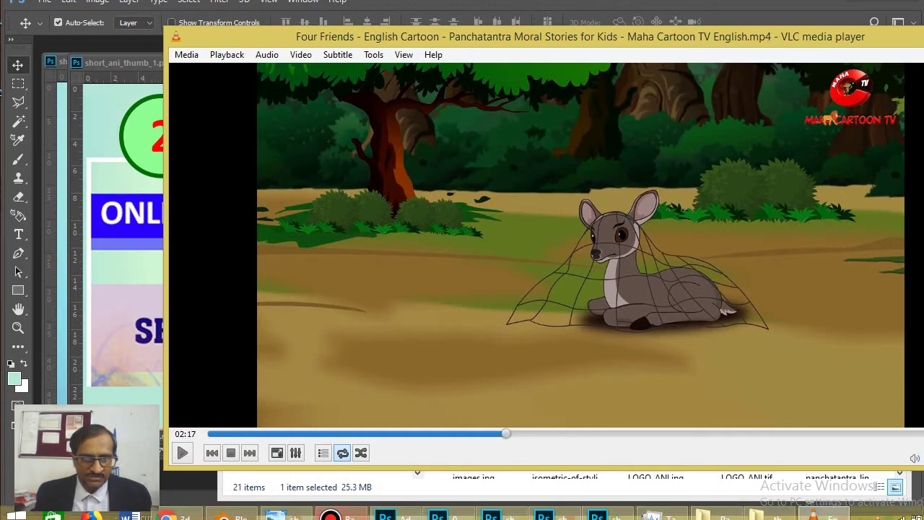
pyautogui.click(169, 515)
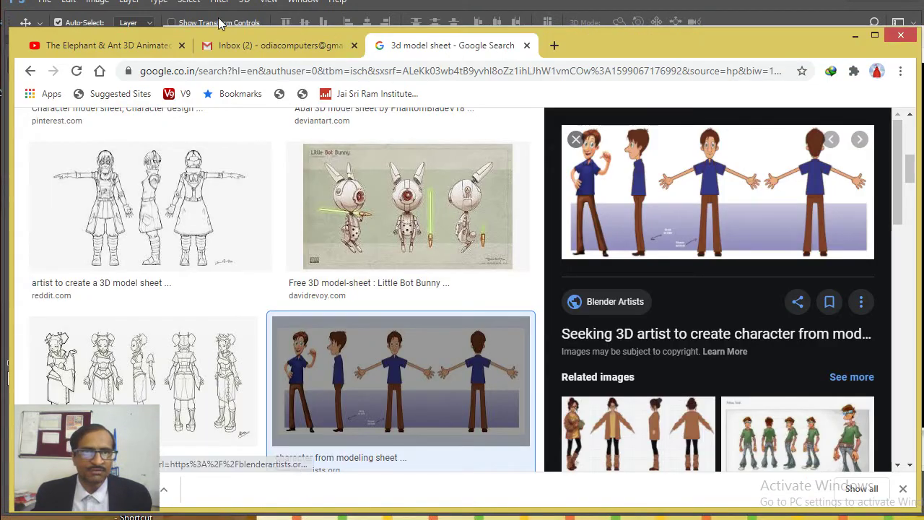
pyautogui.click(102, 45)
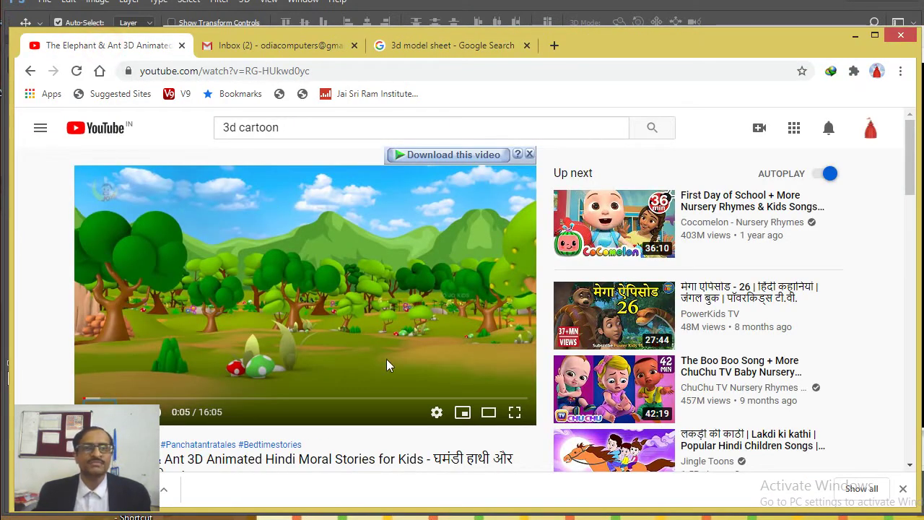
pyautogui.moveTo(592, 348)
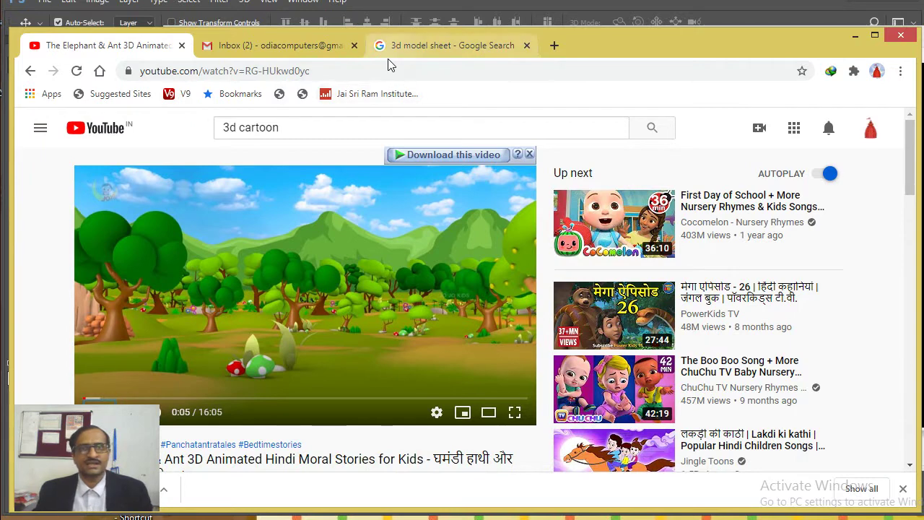
# Step: Copy the YouTube video's link into a new Notepad document and minimize it
pyautogui.click(307, 72)
pyautogui.hotkey('ctrl', 'c')
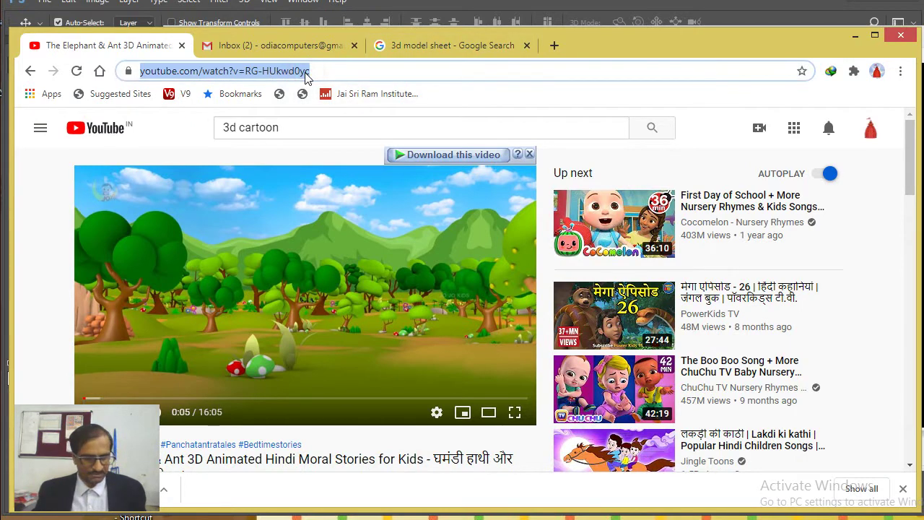
pyautogui.press('super')
pyautogui.write('NOTEPAD')
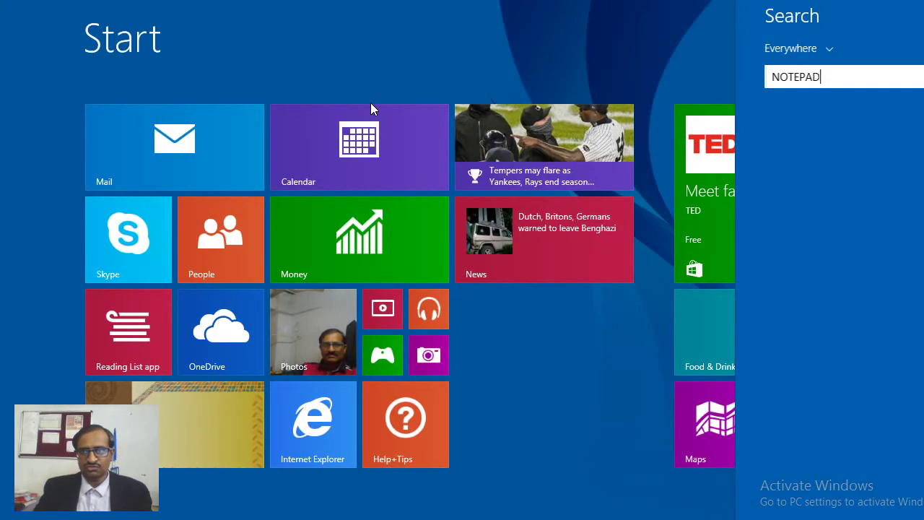
pyautogui.press('Return')
pyautogui.hotkey('ctrl', 'v')
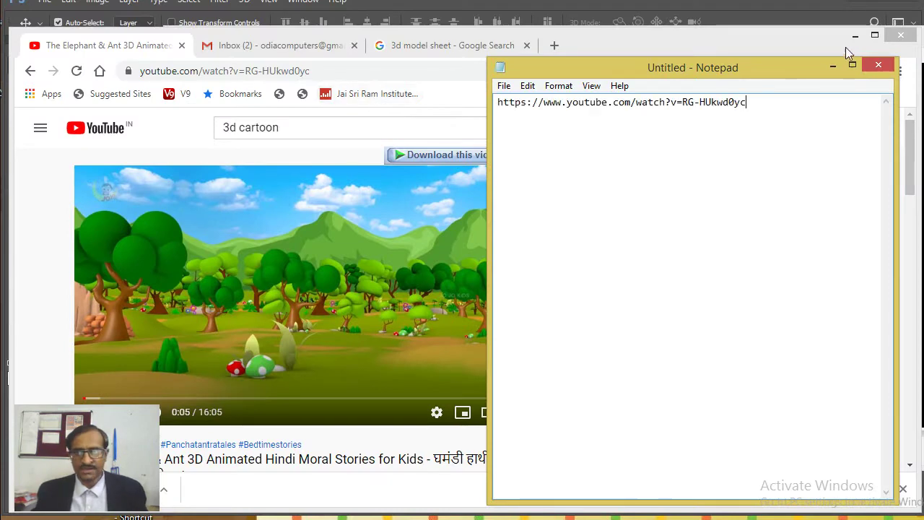
pyautogui.click(833, 65)
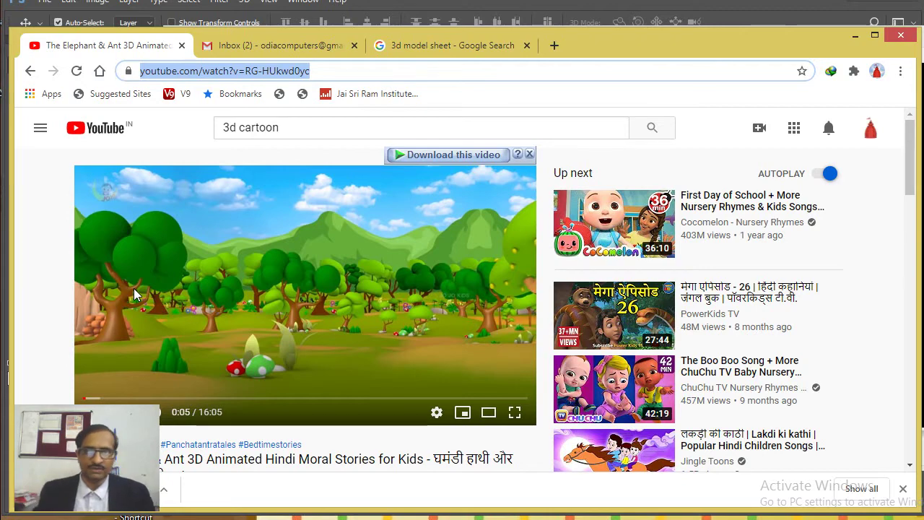
# Step: Switch to Blender and start a new file with the default scene
pyautogui.click(230, 514)
pyautogui.click(36, 14)
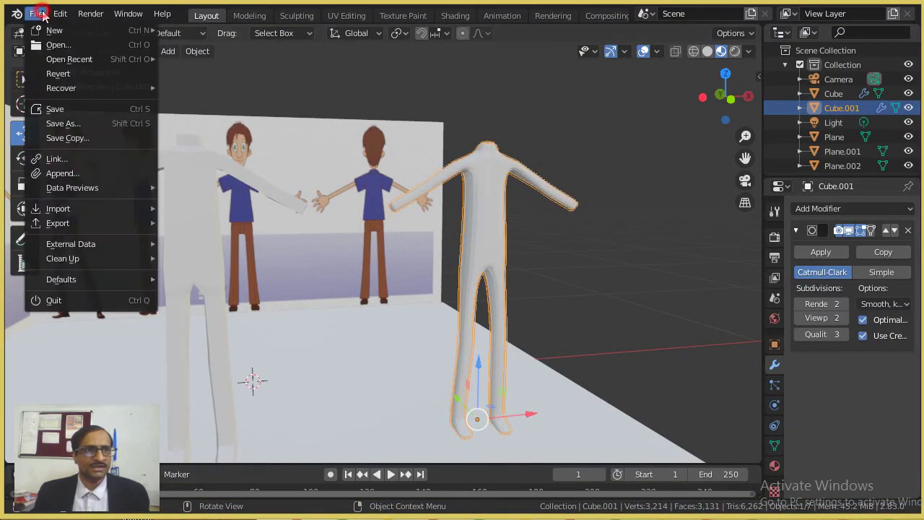
pyautogui.moveTo(54, 29)
pyautogui.click(195, 31)
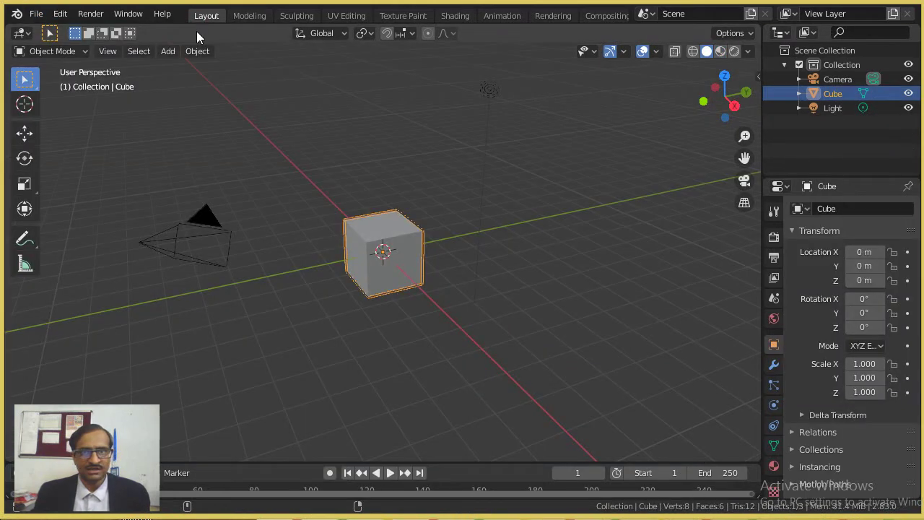
# Step: Delete the default cube and add a mesh plane at the origin
pyautogui.press('Delete')
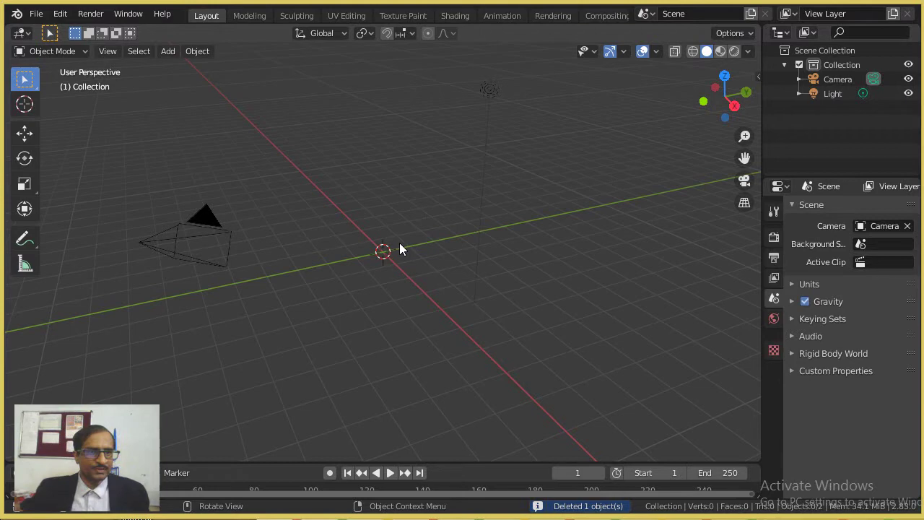
pyautogui.click(168, 51)
pyautogui.moveTo(187, 68)
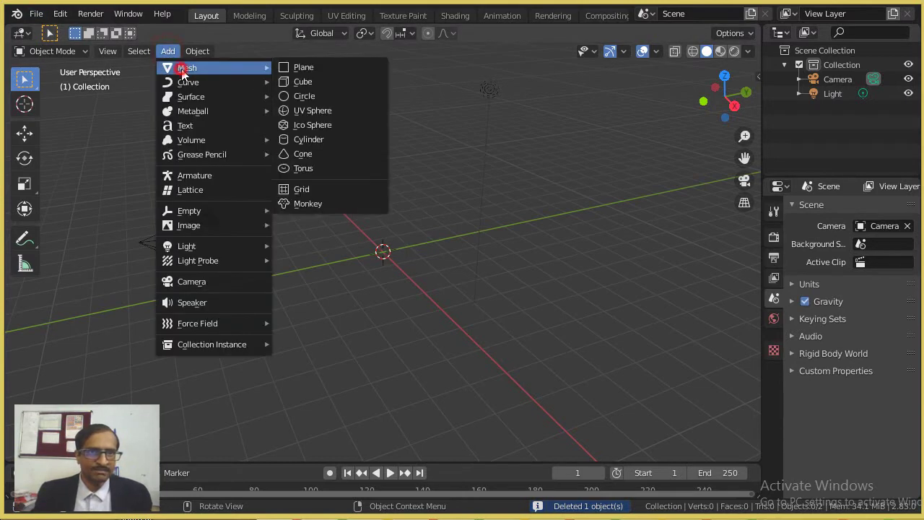
pyautogui.click(328, 69)
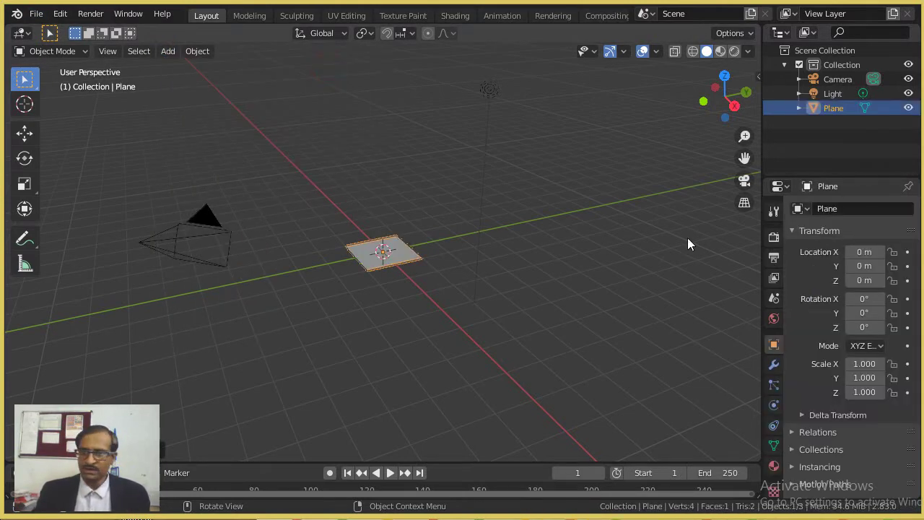
# Step: Subdivide the plane's face in Edit Mode with face selection active
pyautogui.scroll(8, 593, 158)
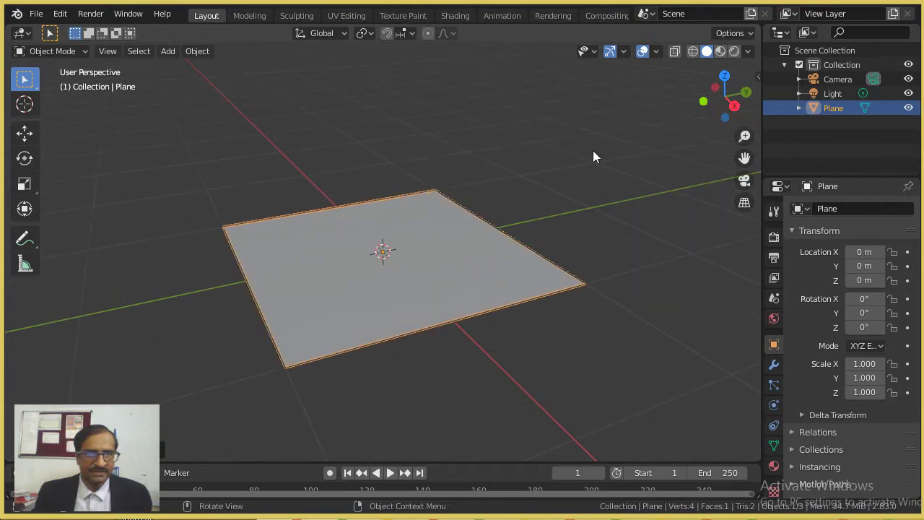
pyautogui.press('Tab')
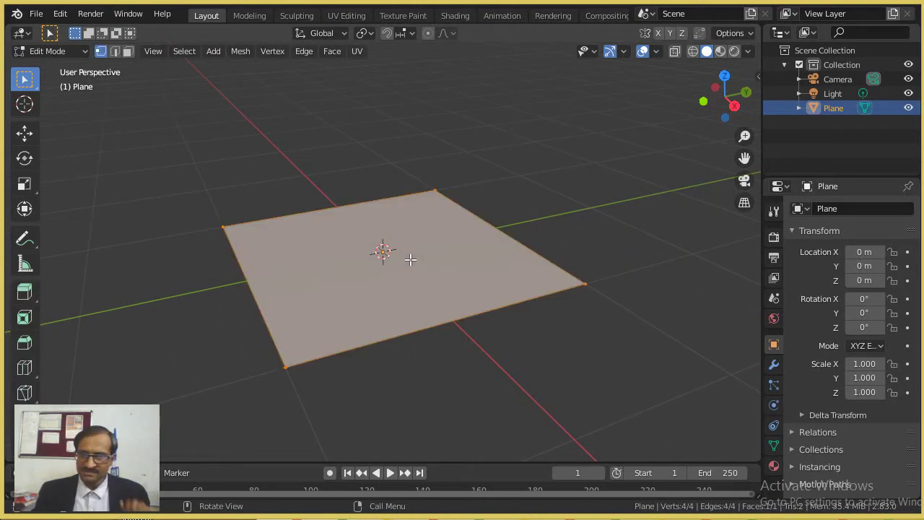
pyautogui.click(128, 52)
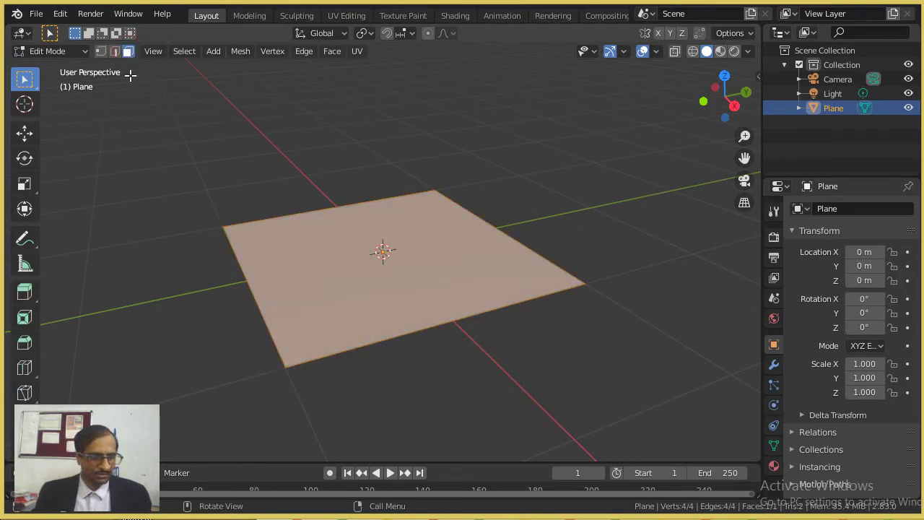
pyautogui.rightClick(402, 260)
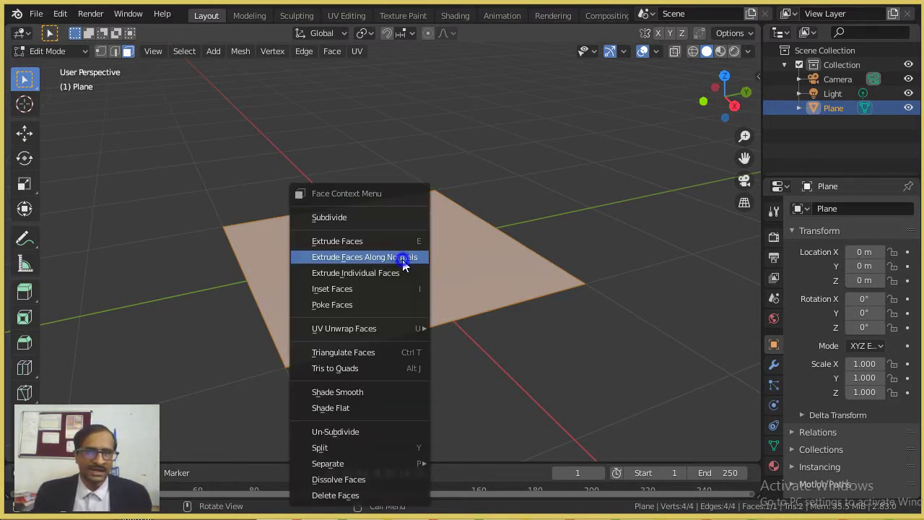
pyautogui.click(364, 220)
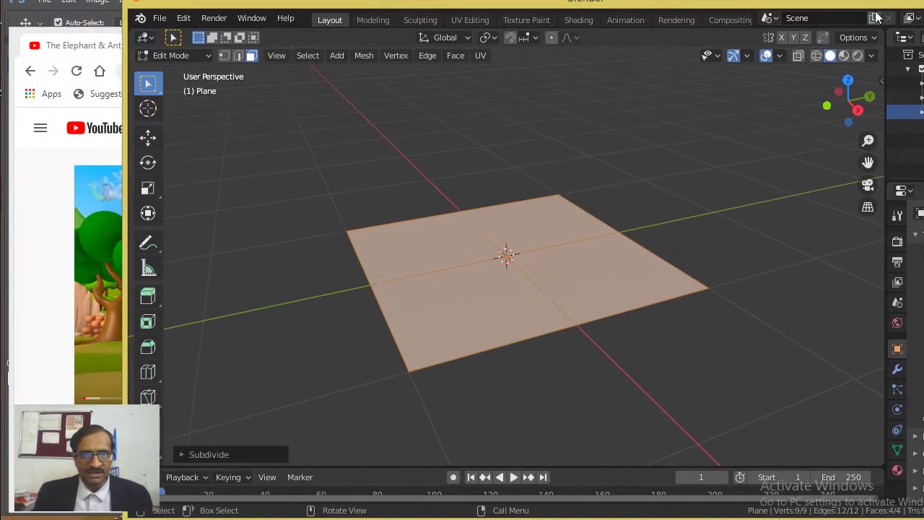
# Step: Set the plane subdivision's number of cuts to 10 and deselect the mesh
pyautogui.click(185, 457)
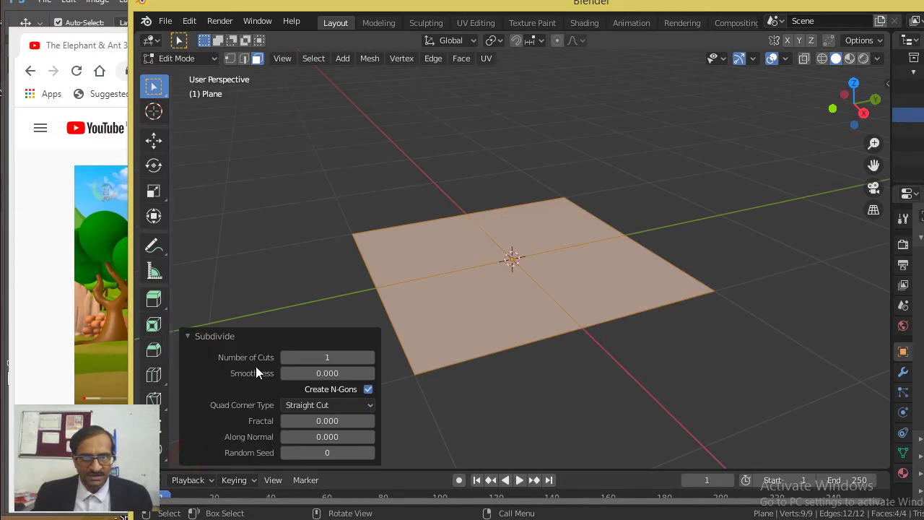
pyautogui.click(370, 356)
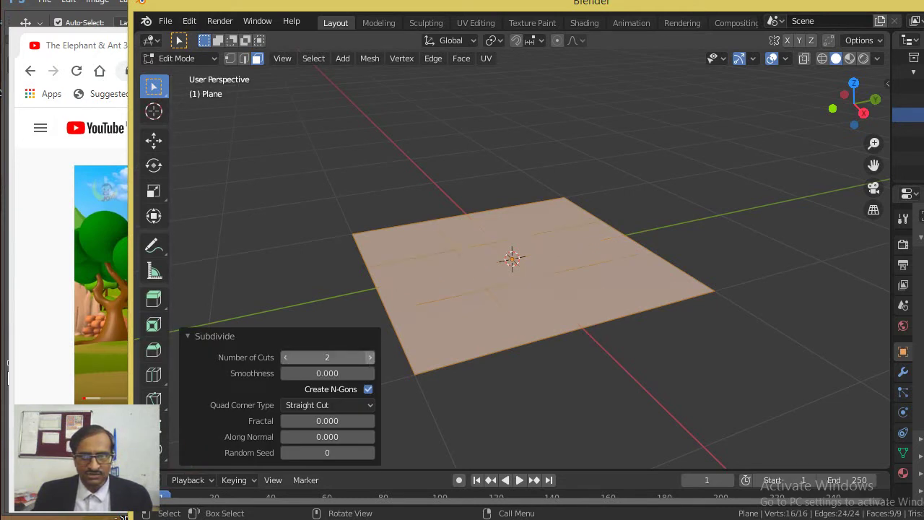
pyautogui.click(369, 357)
pyautogui.click(370, 357)
pyautogui.click(369, 357)
pyautogui.click(370, 357)
pyautogui.click(370, 356)
pyautogui.click(369, 357)
pyautogui.click(369, 356)
pyautogui.click(369, 357)
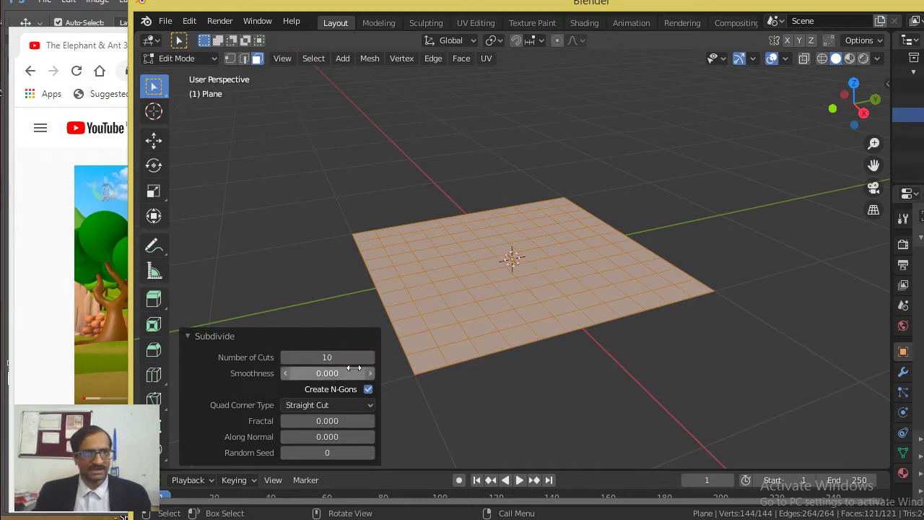
pyautogui.click(524, 368)
# Step: Raise one vertex of the subdivided plane slightly along Z with the Move tool in vertex selection mode
pyautogui.moveTo(880, 8); pyautogui.dragTo(753, 16)
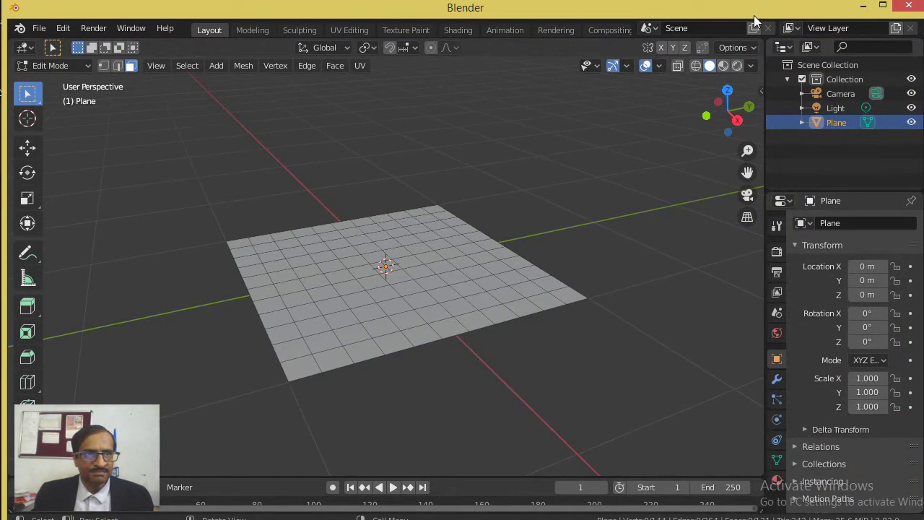
pyautogui.click(27, 149)
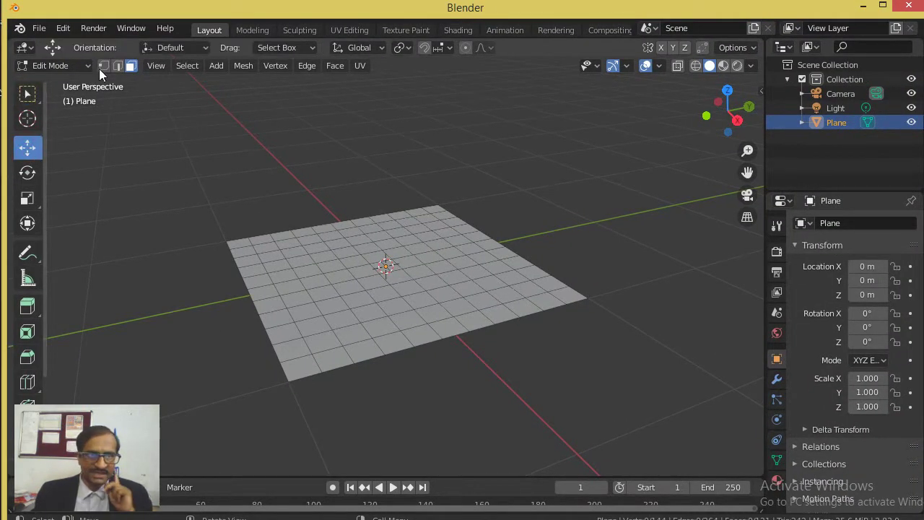
pyautogui.click(104, 64)
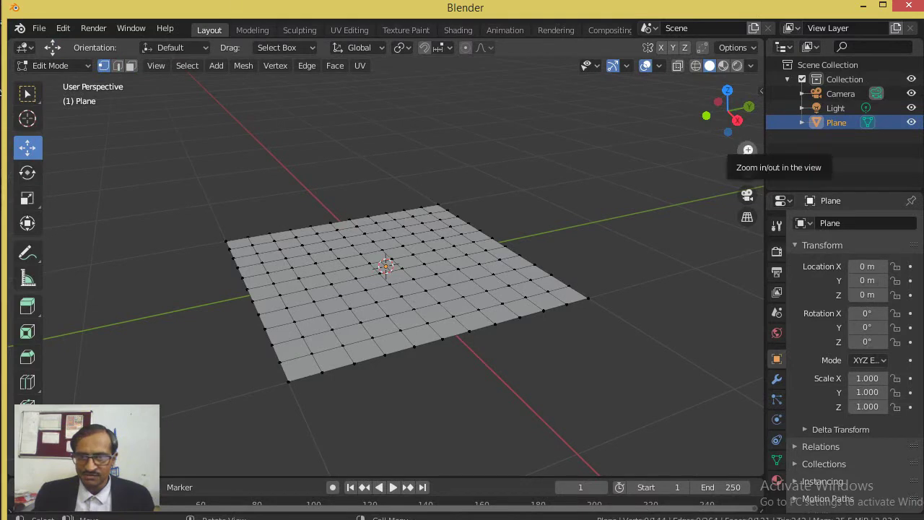
pyautogui.scroll(5, 456, 292)
pyautogui.click(503, 285)
pyautogui.moveTo(507, 245); pyautogui.dragTo(505, 221)
# Step: Raise a second vertex on the opposite side of the grid slightly along Z and switch back to the YouTube video in Chrome
pyautogui.moveTo(243, 280)
pyautogui.mouseDown()
pyautogui.moveTo(243, 270)
pyautogui.moveTo(243, 285)
pyautogui.mouseUp()
pyautogui.click(243, 283)
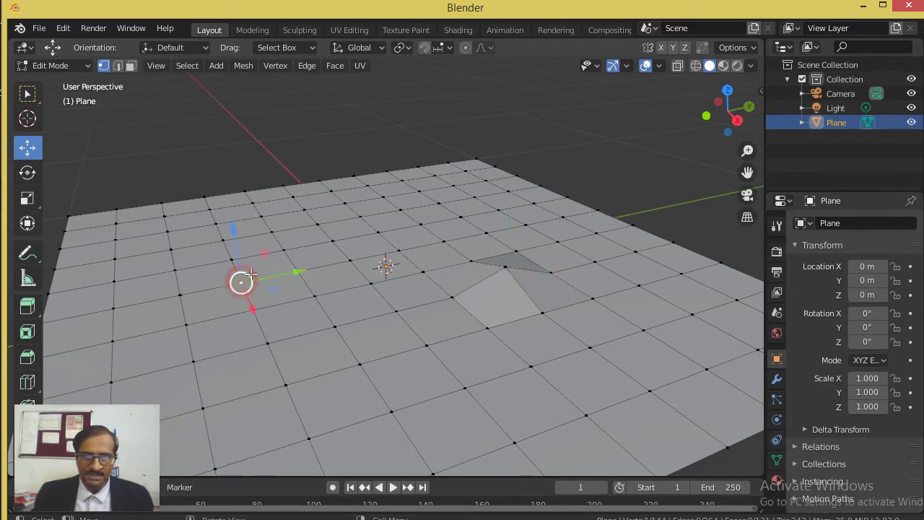
pyautogui.moveTo(233, 250); pyautogui.dragTo(234, 239)
pyautogui.hotkey('alt', 'Tab')
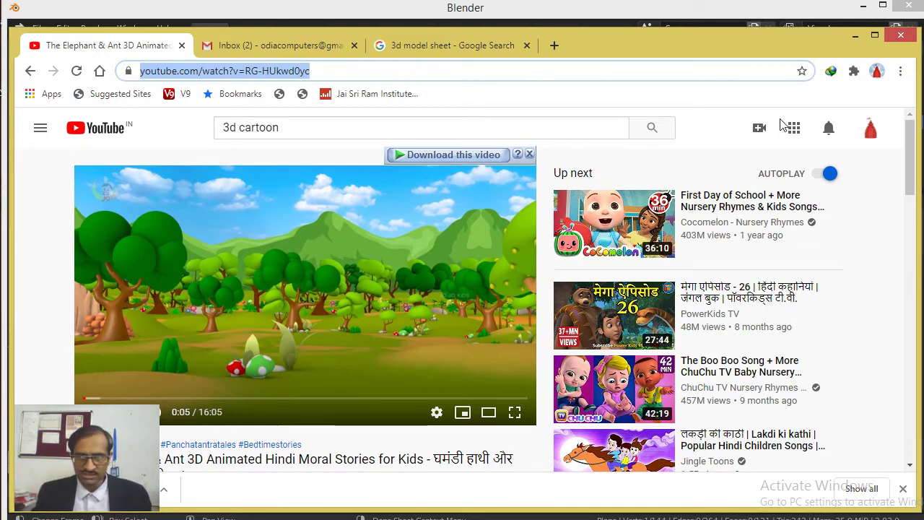
# Step: Switch back to Blender and raise a vertex between the two existing bumps about 0.023 m along Z
pyautogui.moveTo(63, 514)
pyautogui.click(227, 515)
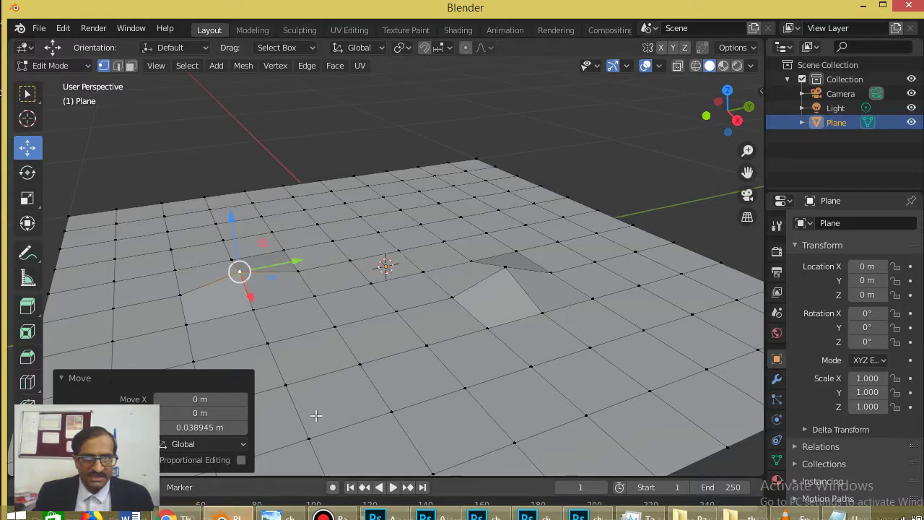
pyautogui.click(334, 239)
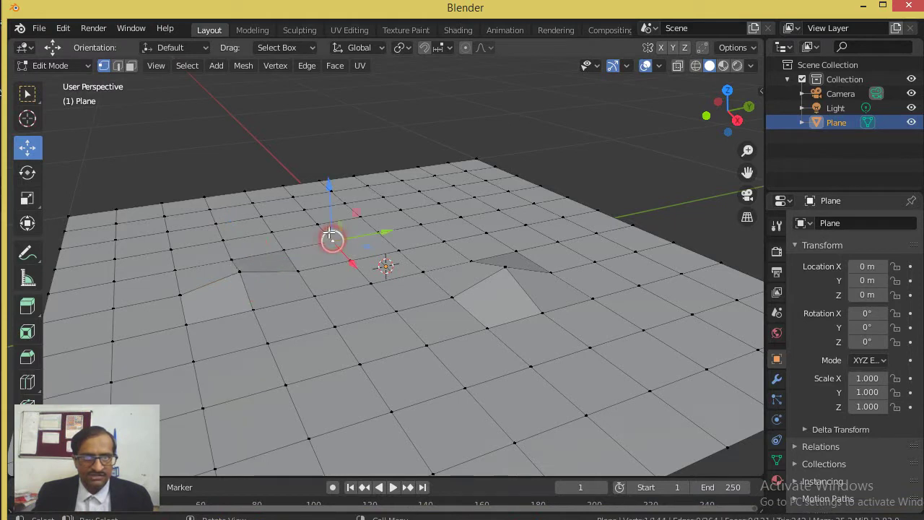
pyautogui.moveTo(326, 191); pyautogui.dragTo(330, 186)
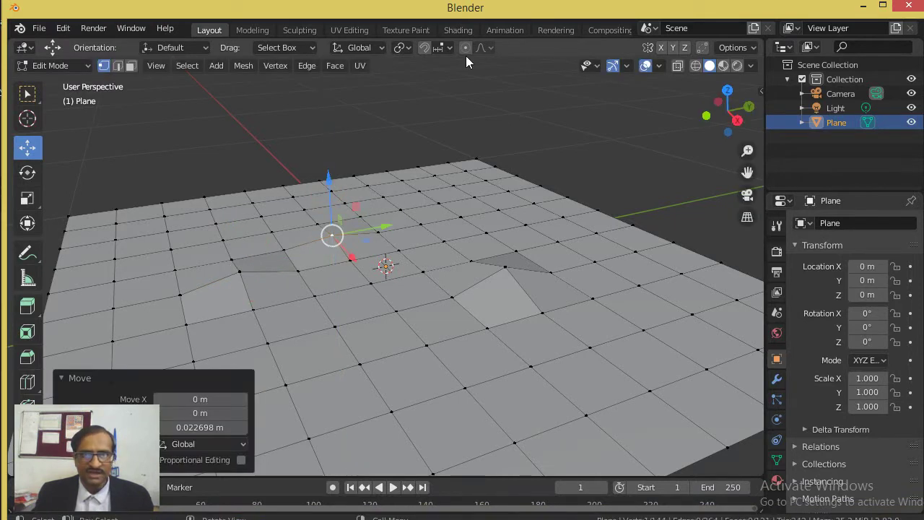
# Step: Enable proportional editing, raise the selected vertex about 0.006 m along Z, and lower a vertex farther along the grid about 0.027 m
pyautogui.click(466, 48)
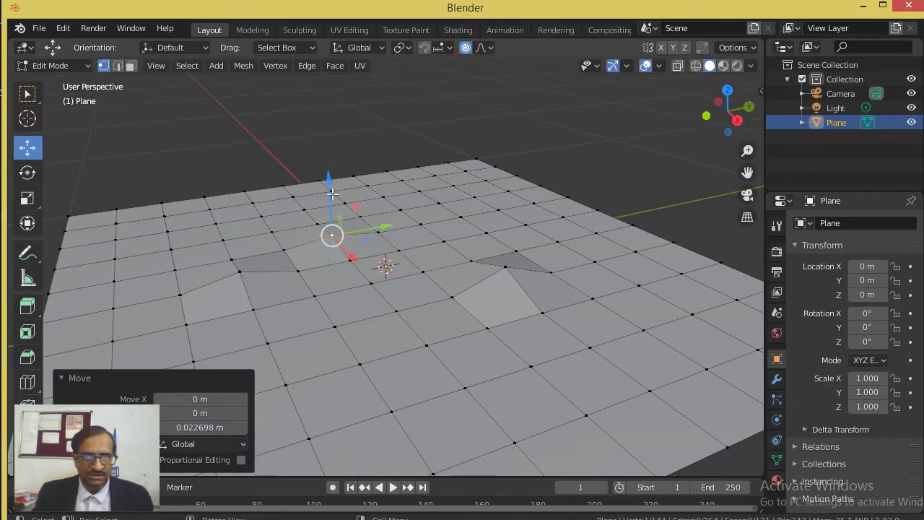
pyautogui.moveTo(333, 193); pyautogui.dragTo(338, 189)
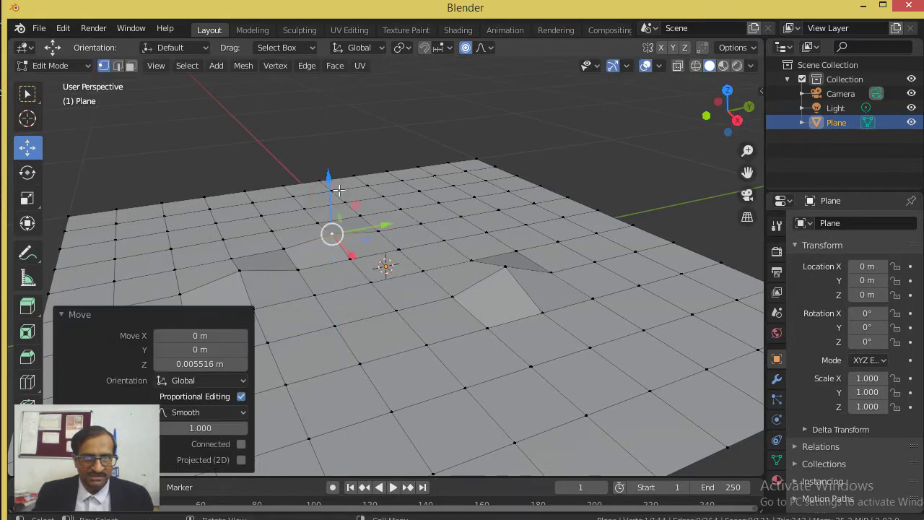
pyautogui.click(420, 223)
pyautogui.press('g')
pyautogui.press('z')
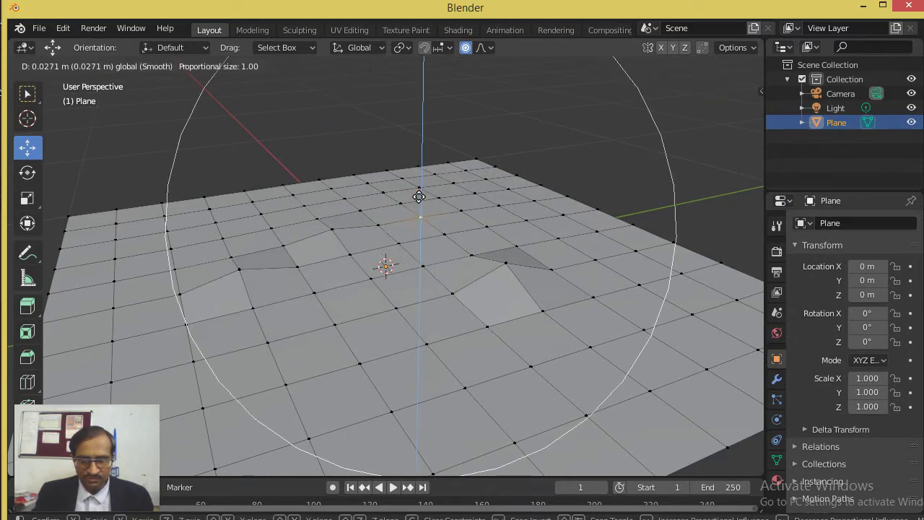
pyautogui.click(423, 228)
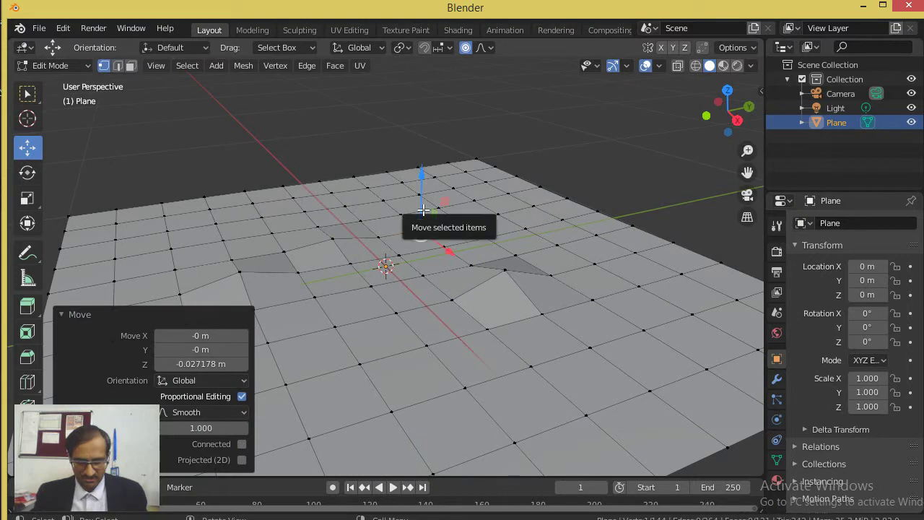
# Step: Move the lowered vertex freely with proportional editing on, about 0.036 m up and 0.022 m along negative X
pyautogui.press('o')
pyautogui.press('o')
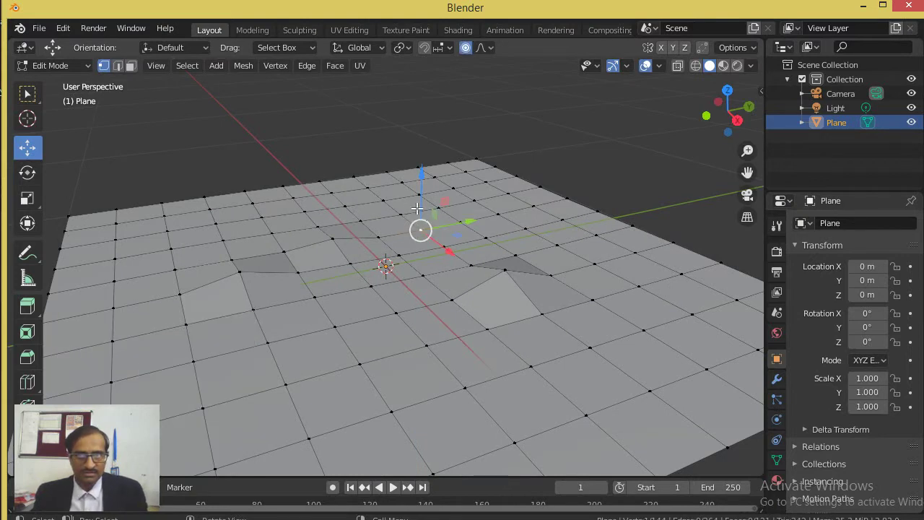
pyautogui.rightClick(465, 49)
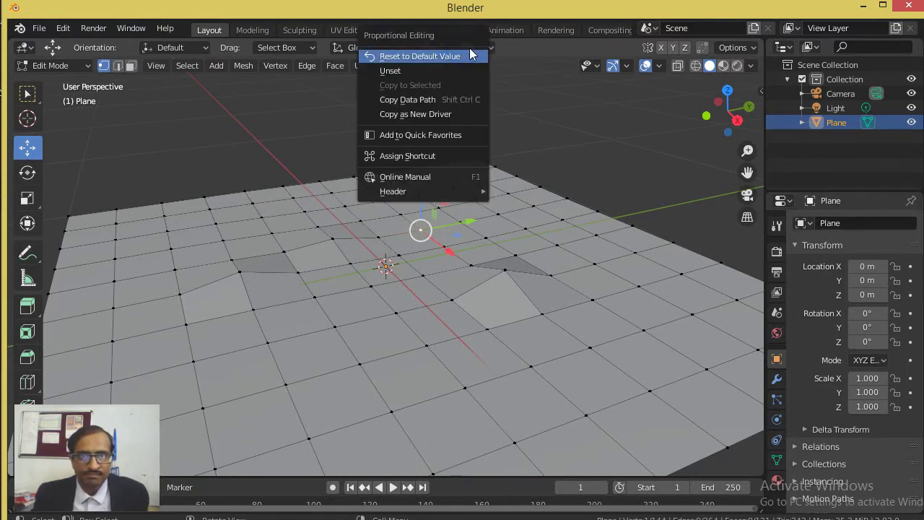
pyautogui.press('Escape')
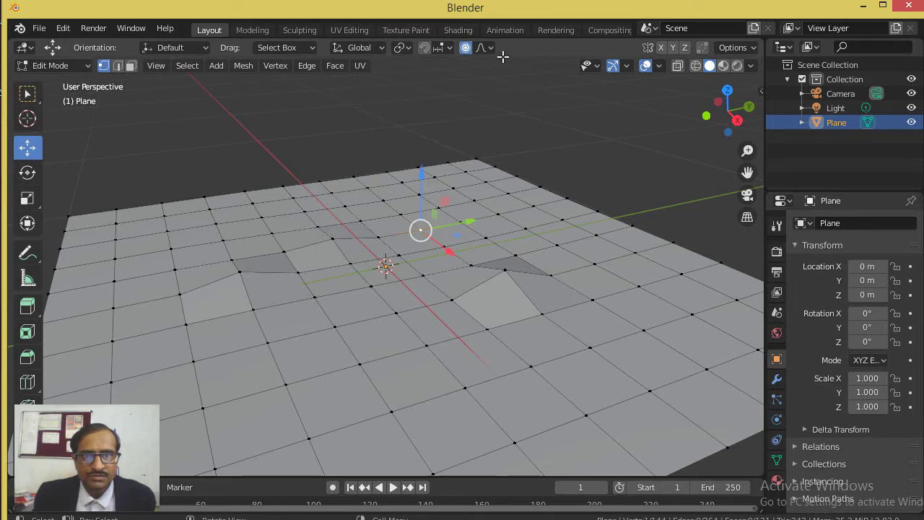
pyautogui.click(465, 49)
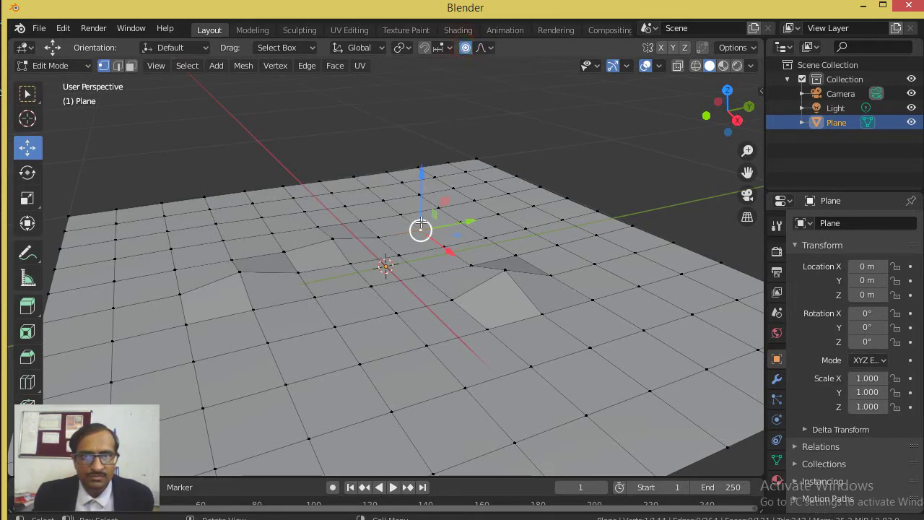
pyautogui.moveTo(420, 228)
pyautogui.mouseDown()
pyautogui.moveTo(418, 239)
pyautogui.moveTo(418, 220)
pyautogui.mouseUp()
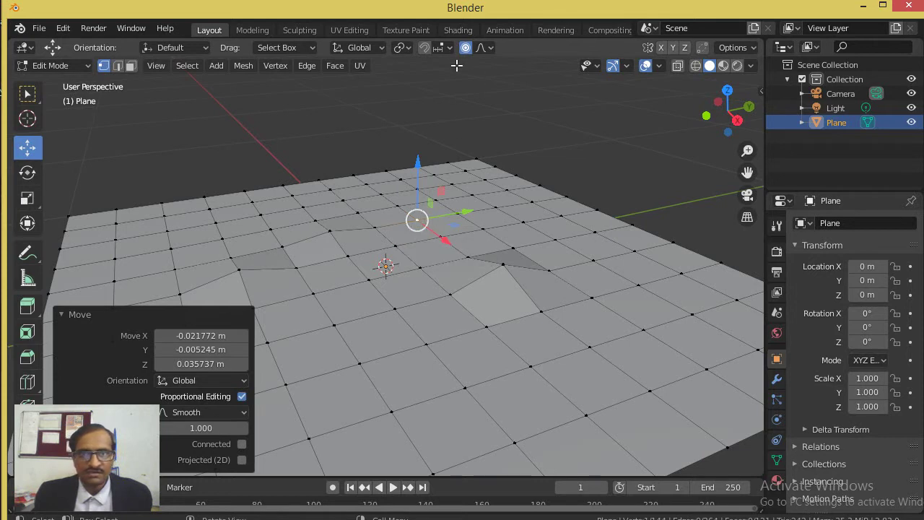
# Step: Keep the Smooth proportional falloff, raise the selected vertex about 0.03 m along Z, and raise another vertex near the plane's far-left edge
pyautogui.click(488, 49)
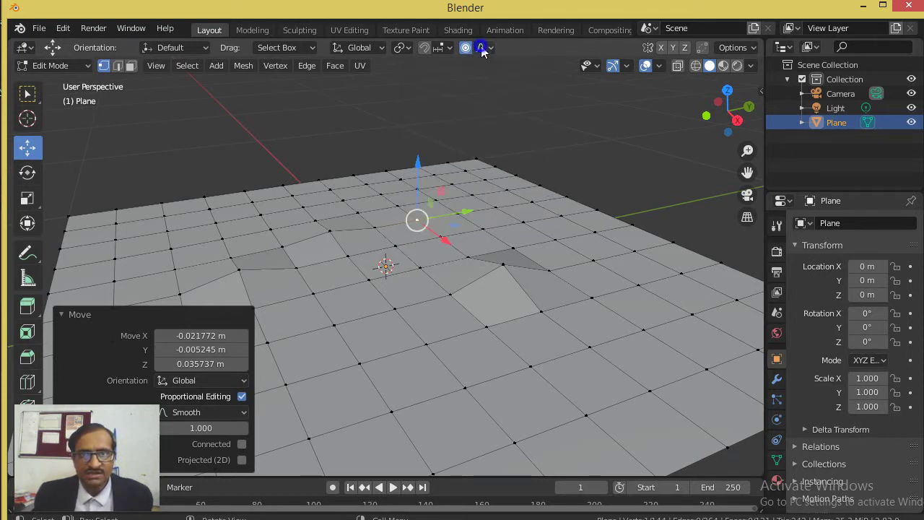
pyautogui.click(482, 49)
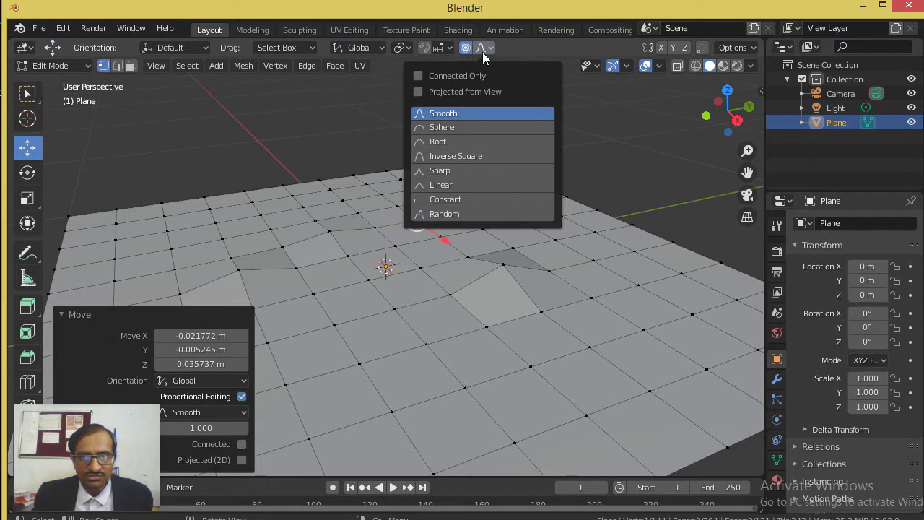
pyautogui.click(464, 50)
pyautogui.moveTo(418, 181); pyautogui.dragTo(416, 176)
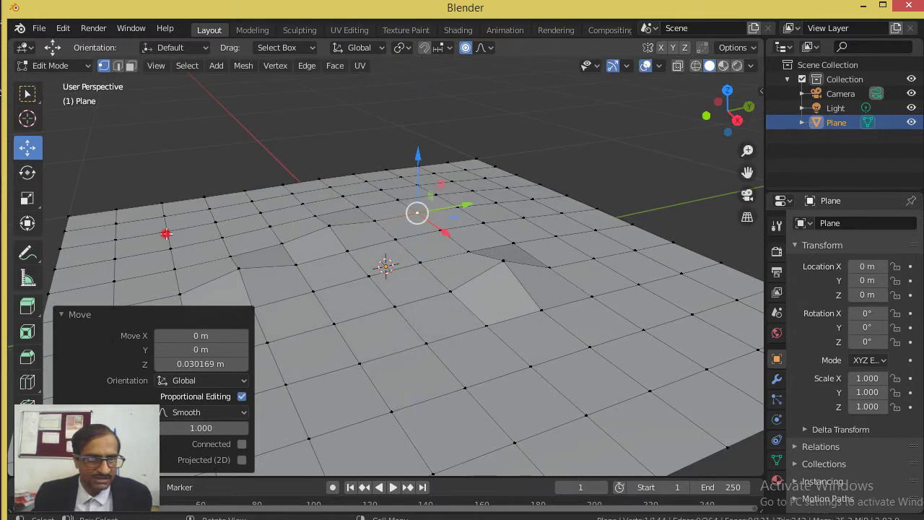
pyautogui.click(166, 232)
pyautogui.moveTo(163, 219); pyautogui.dragTo(161, 208)
# Step: Turn off proportional editing and lower three vertices along Z: a rear one about 0.029 m and two nearer ones about 0.026 m and 0.023 m
pyautogui.click(467, 48)
pyautogui.click(438, 199)
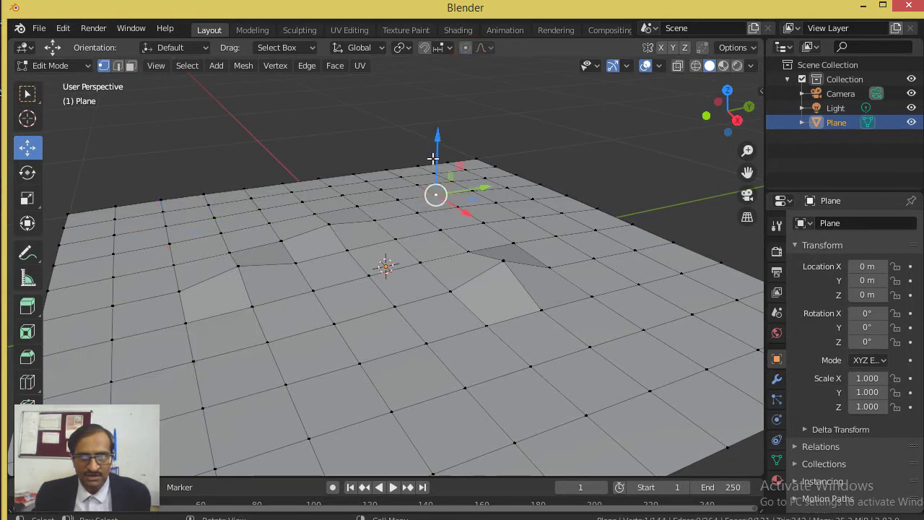
pyautogui.moveTo(433, 158); pyautogui.dragTo(438, 167)
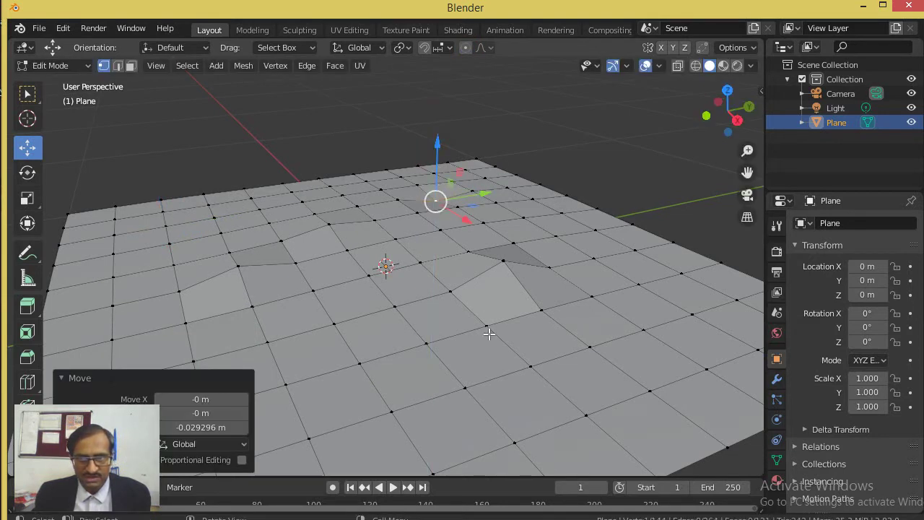
pyautogui.click(531, 366)
pyautogui.moveTo(530, 343); pyautogui.dragTo(517, 353)
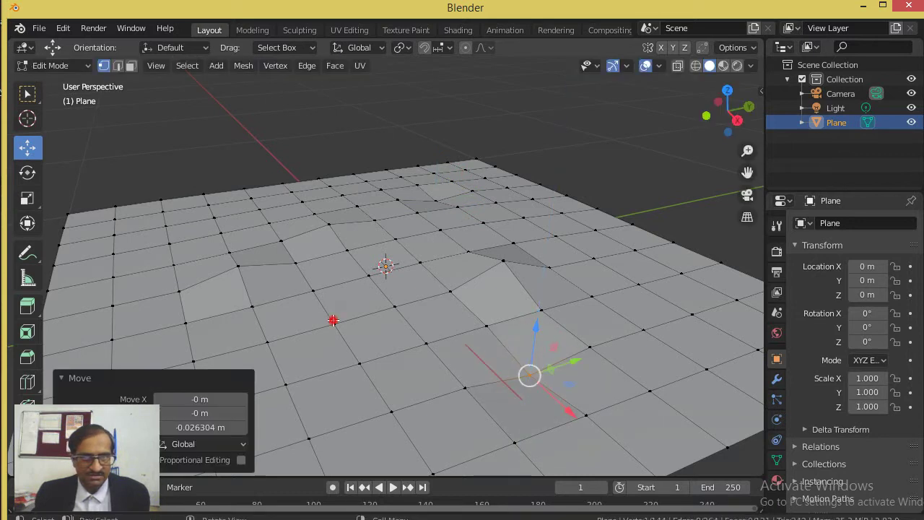
pyautogui.click(334, 325)
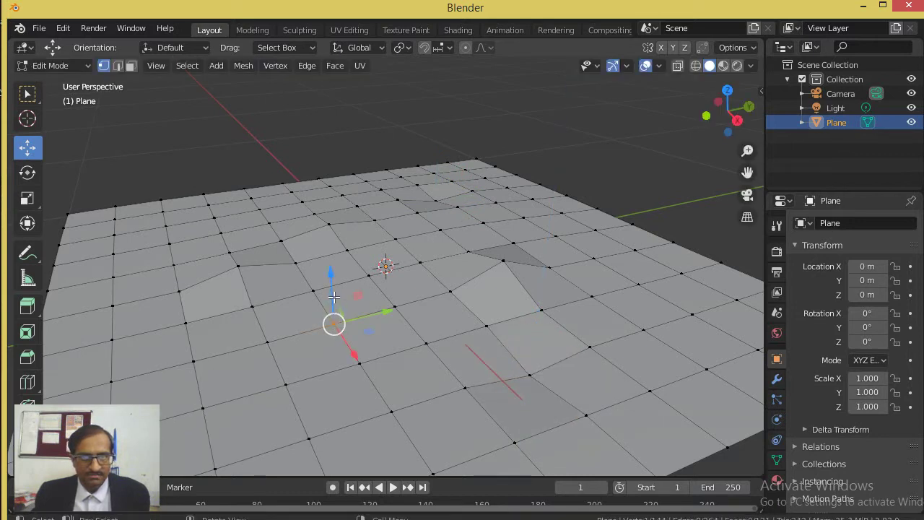
pyautogui.moveTo(337, 304); pyautogui.dragTo(334, 312)
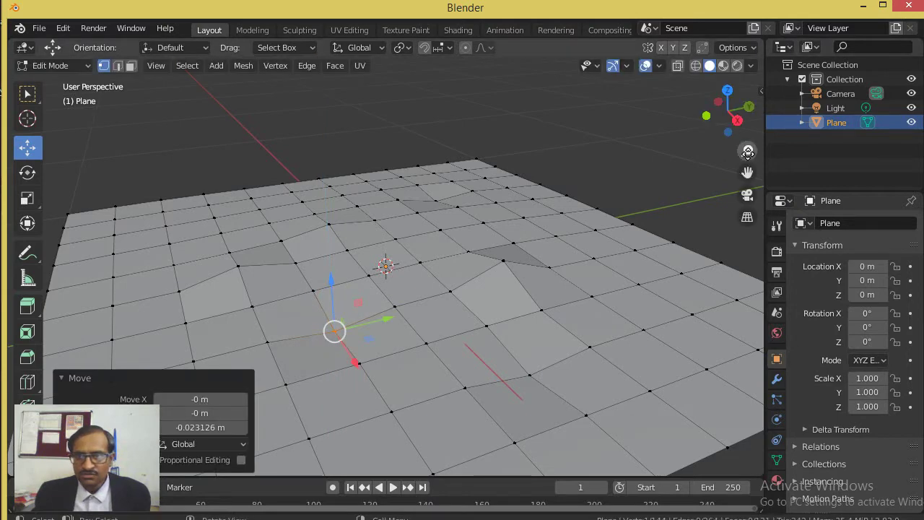
# Step: From a low viewing angle, raise a vertex near the far corner along Z and one near the right edge about 0.013 m
pyautogui.moveTo(730, 108); pyautogui.dragTo(747, 99)
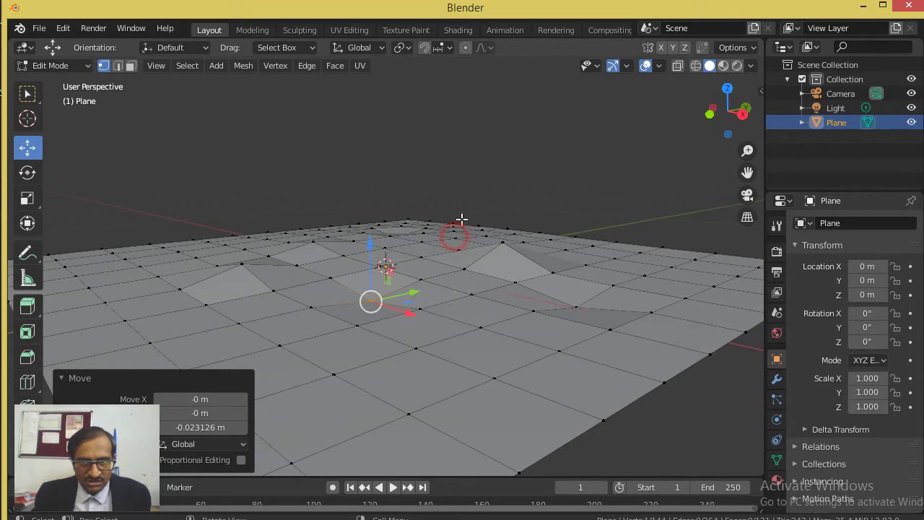
pyautogui.click(455, 231)
pyautogui.moveTo(455, 208); pyautogui.dragTo(457, 189)
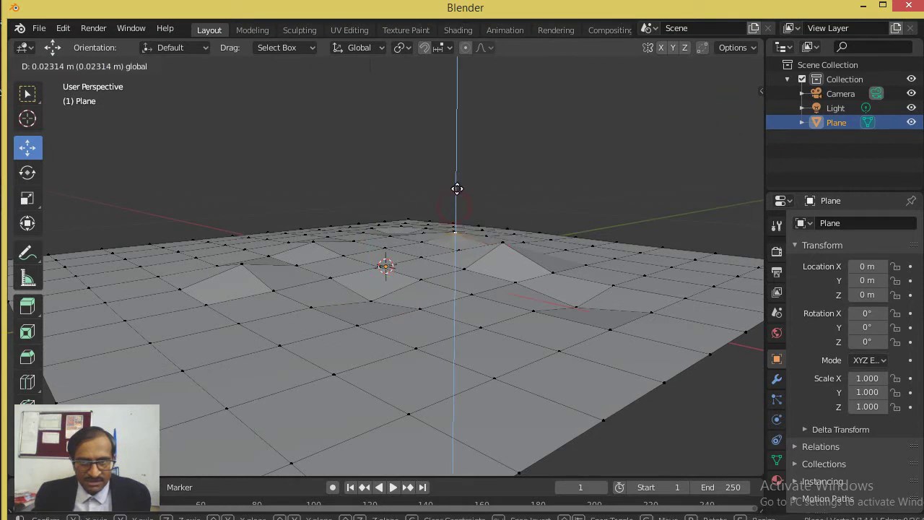
pyautogui.click(671, 267)
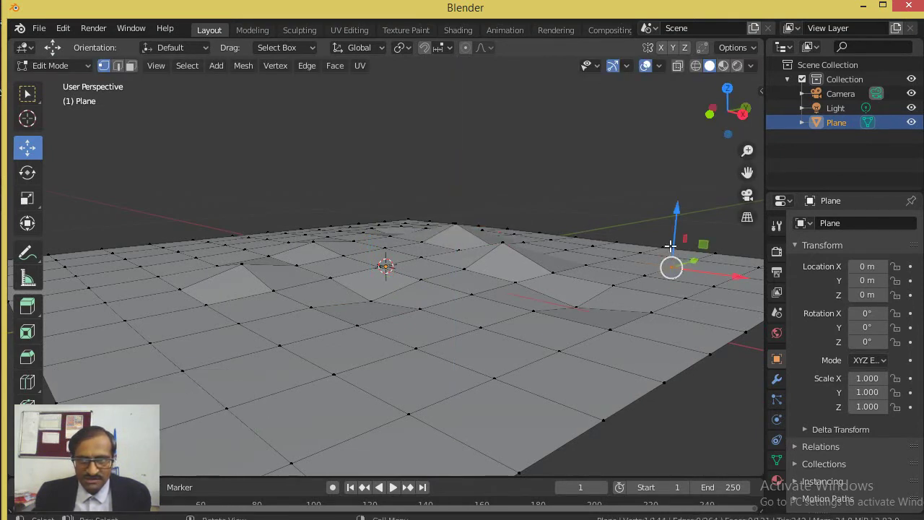
pyautogui.moveTo(676, 217); pyautogui.dragTo(674, 226)
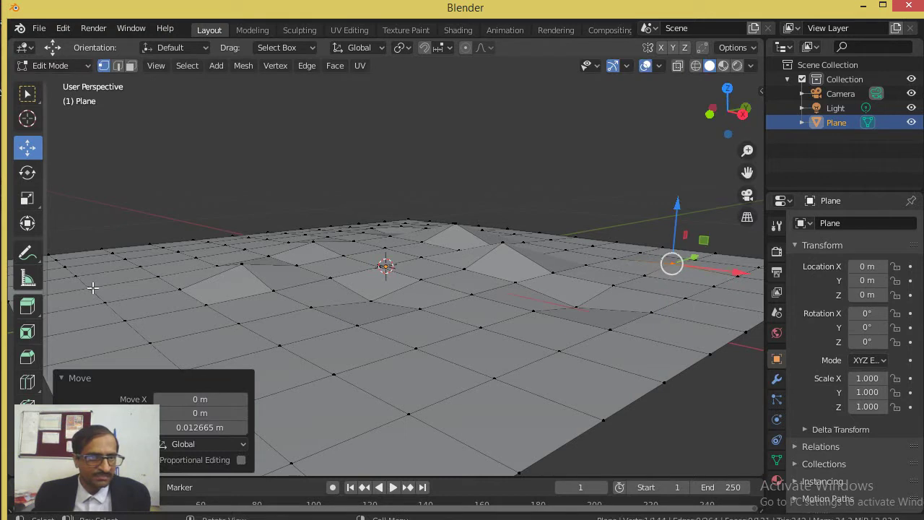
# Step: Raise two vertices on the plane's near-left side along Z, the nearer one about 0.032 m, and return to Object Mode
pyautogui.click(89, 287)
pyautogui.moveTo(81, 245); pyautogui.dragTo(82, 231)
pyautogui.click(151, 342)
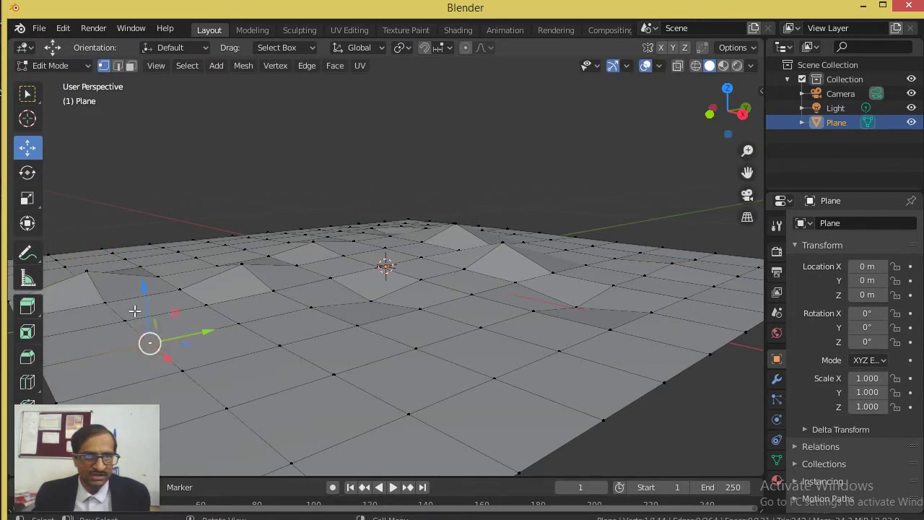
pyautogui.moveTo(147, 303); pyautogui.dragTo(147, 284)
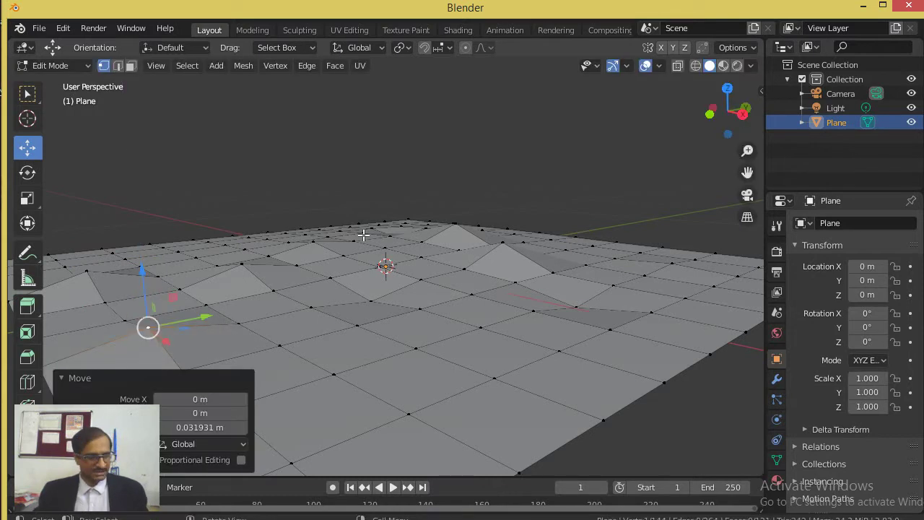
pyautogui.press('Tab')
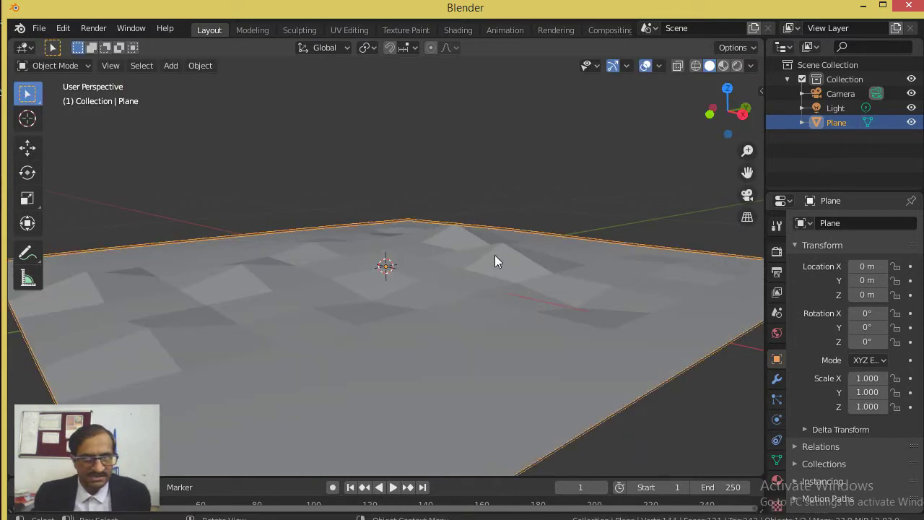
# Step: Add a Subdivision Surface modifier to the plane and set its viewport subdivisions to 2
pyautogui.click(776, 379)
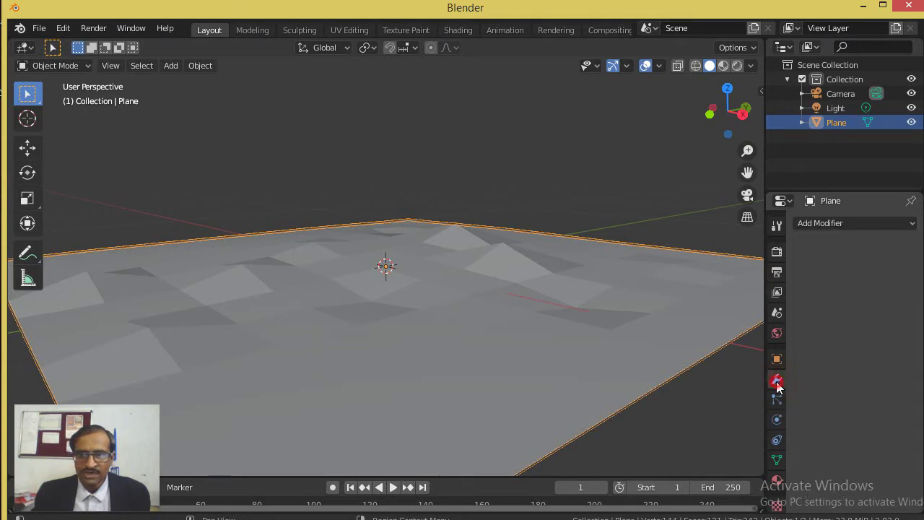
pyautogui.click(856, 225)
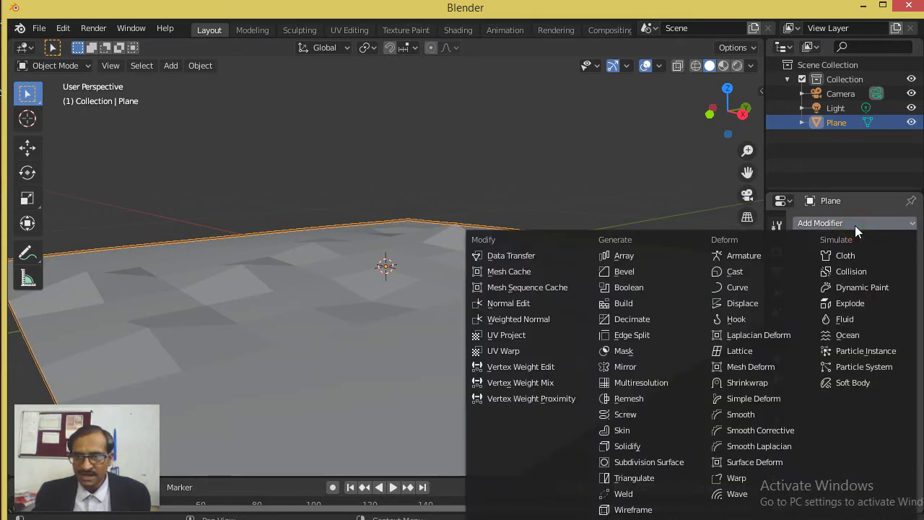
pyautogui.click(610, 465)
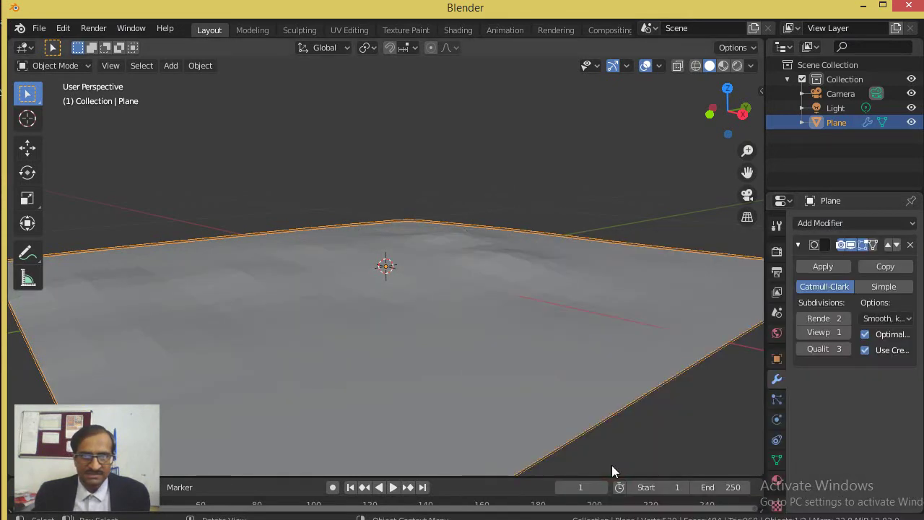
pyautogui.click(848, 331)
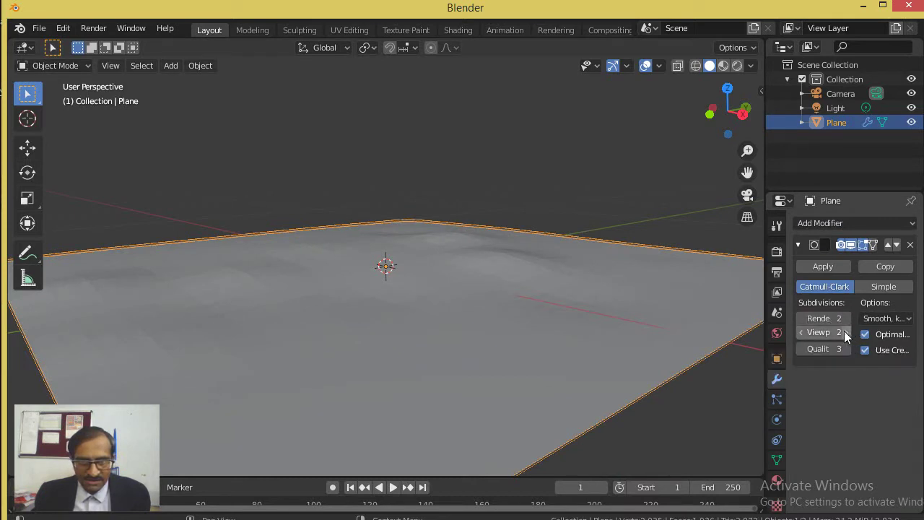
# Step: Examine the smoothed ground from closer up and another angle, and switch to the YouTube reference video in Chrome
pyautogui.moveTo(747, 150); pyautogui.dragTo(709, 199)
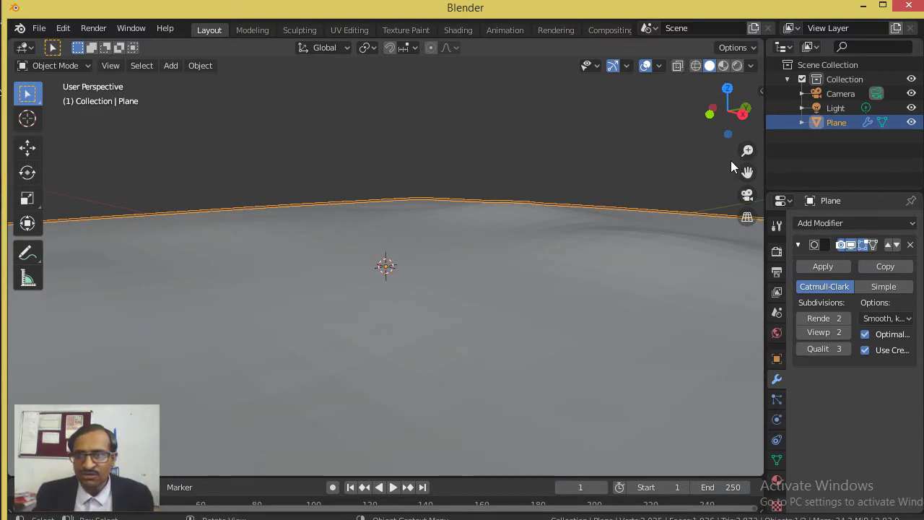
pyautogui.moveTo(747, 150); pyautogui.dragTo(742, 159)
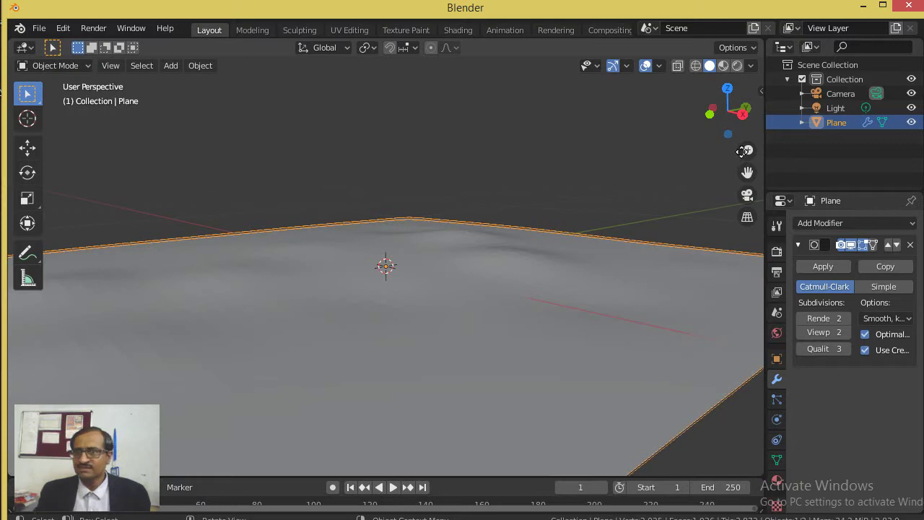
pyautogui.moveTo(729, 132); pyautogui.dragTo(770, 142)
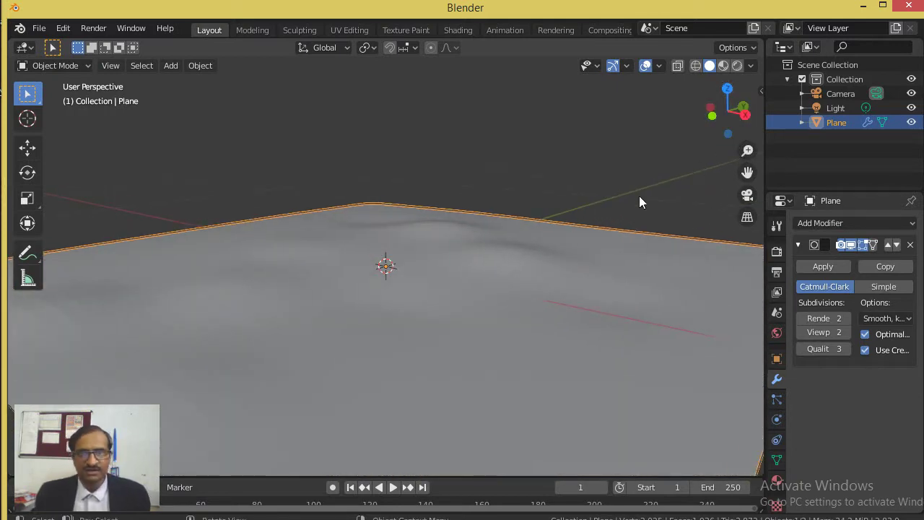
pyautogui.hotkey('alt', 'Tab')
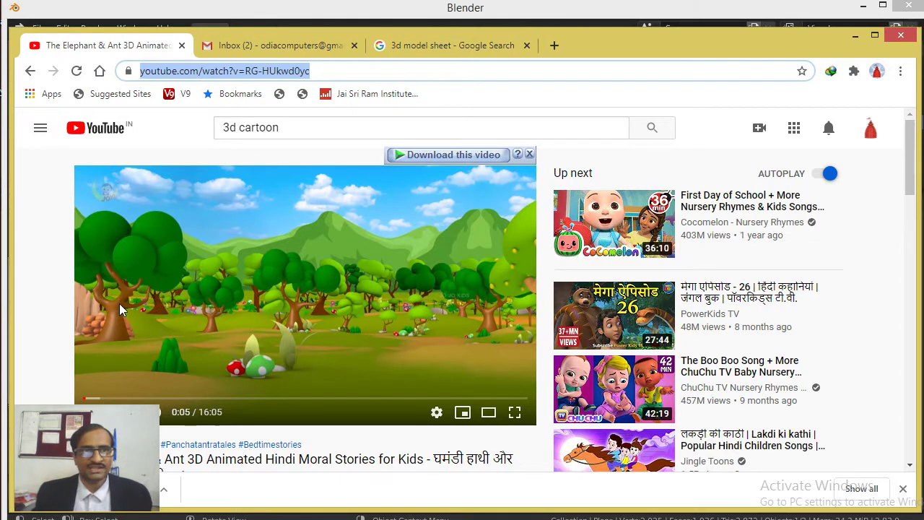
# Step: Switch back to Blender, add a cube mesh and shrink it to a scale of X 0.175, Y -0.097 and Z 0.052
pyautogui.hotkey('alt', 'Tab')
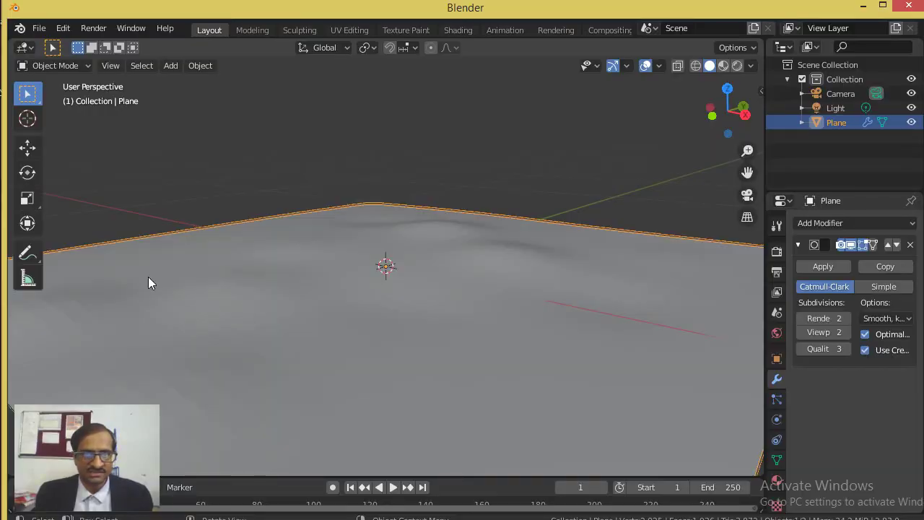
pyautogui.click(172, 65)
pyautogui.moveTo(189, 82)
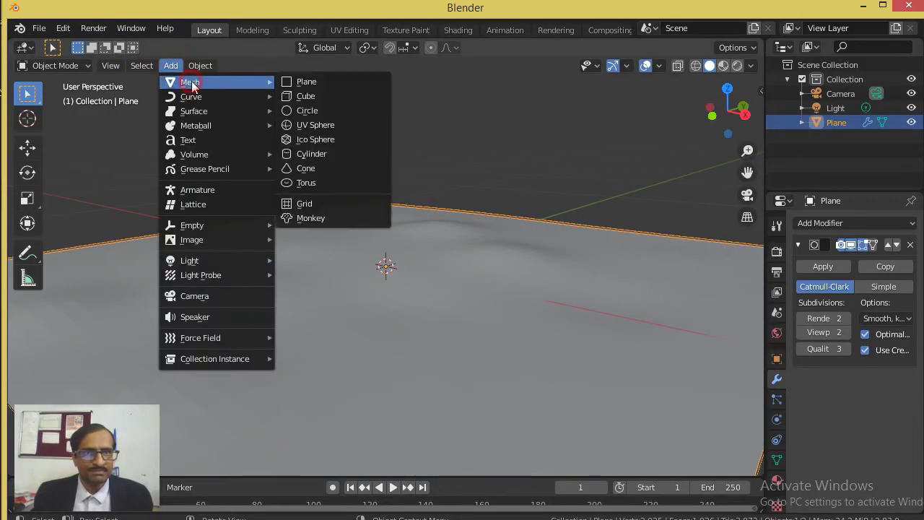
pyautogui.click(309, 96)
pyautogui.click(29, 199)
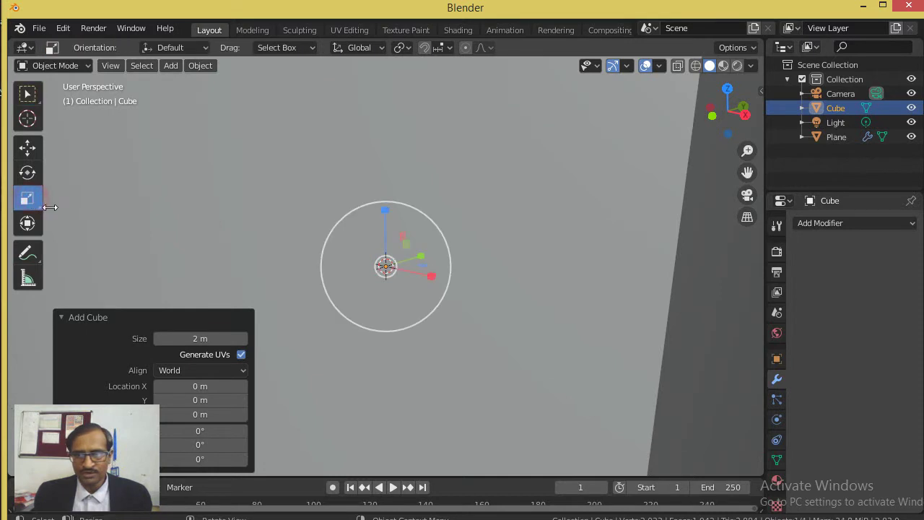
pyautogui.click(776, 358)
pyautogui.moveTo(864, 378); pyautogui.dragTo(841, 406)
pyautogui.moveTo(431, 277); pyautogui.dragTo(413, 273)
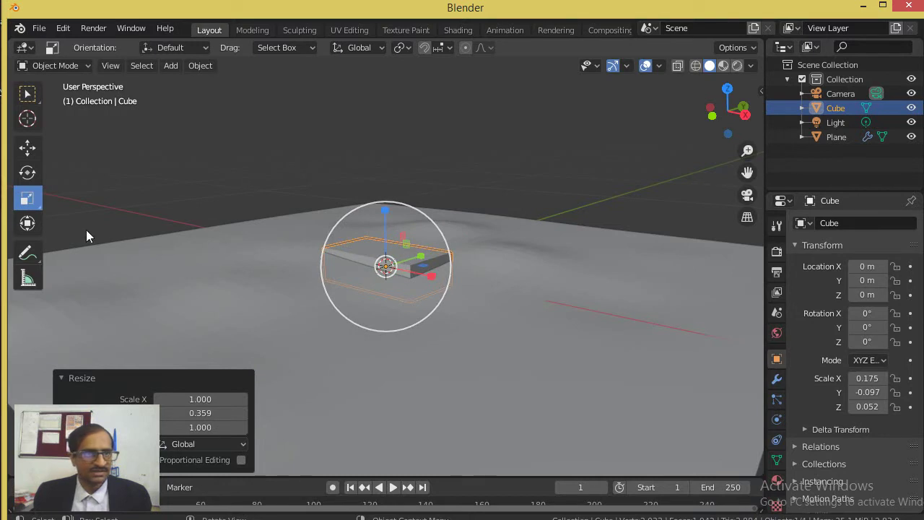
# Step: Raise the cube to Z 0.029 m and narrow it to a scale of X 0.031 and Y -0.034
pyautogui.click(26, 148)
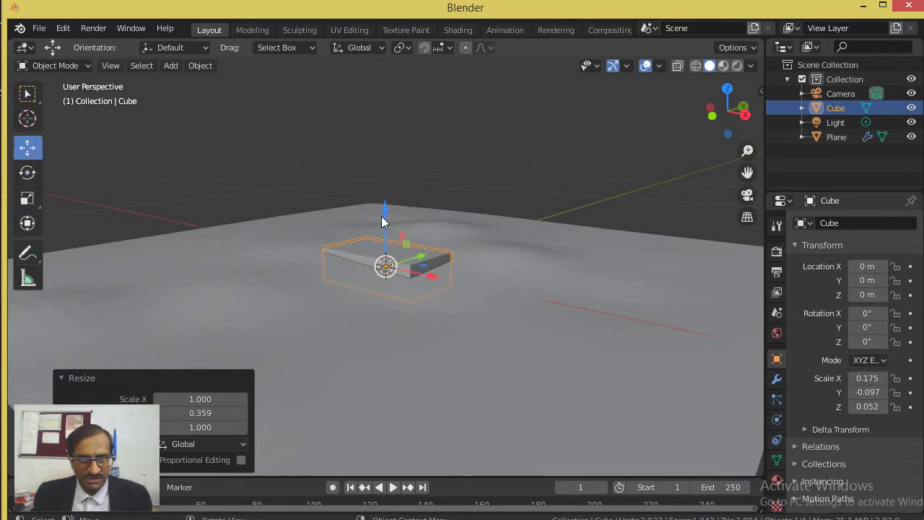
pyautogui.moveTo(384, 211); pyautogui.dragTo(376, 199)
pyautogui.click(27, 198)
pyautogui.moveTo(431, 266); pyautogui.dragTo(396, 258)
# Step: From a closer view, raise the cube along Z to 0.073 m so it stands on the ground
pyautogui.moveTo(747, 150); pyautogui.dragTo(750, 285)
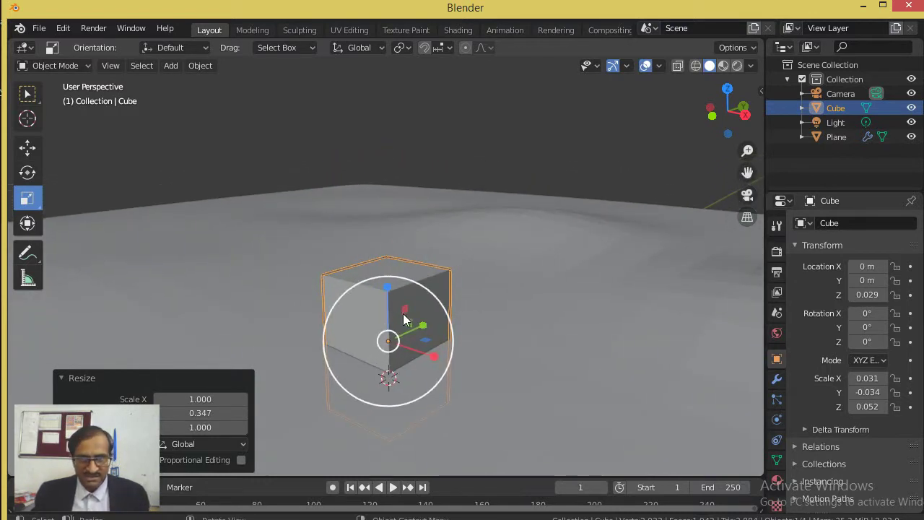
pyautogui.click(389, 308)
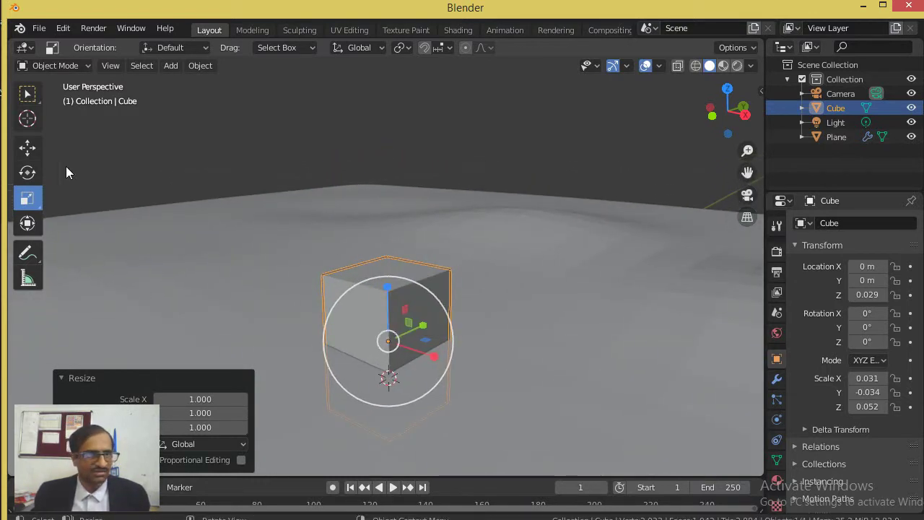
pyautogui.moveTo(385, 298); pyautogui.dragTo(397, 237)
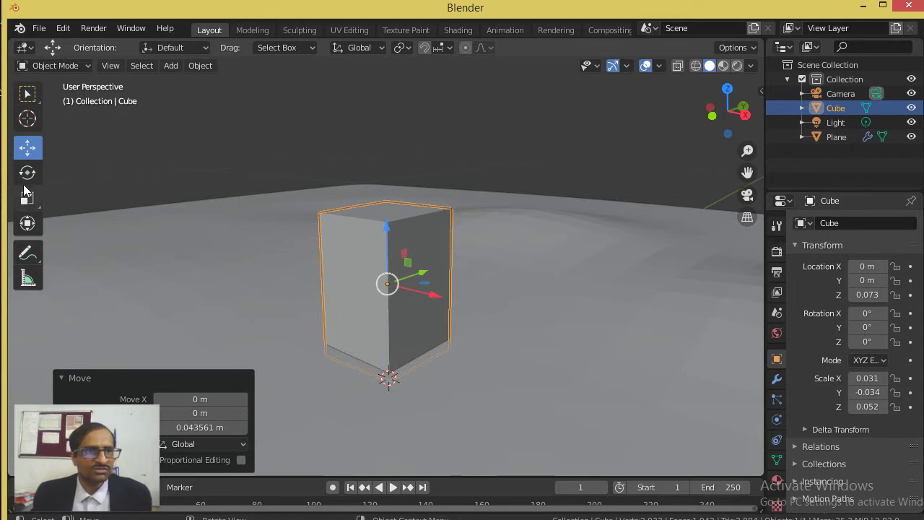
# Step: In Edit Mode, lower the cube's top face about 0.068 m along Z and check the tree trunk in the reference video
pyautogui.press('Tab')
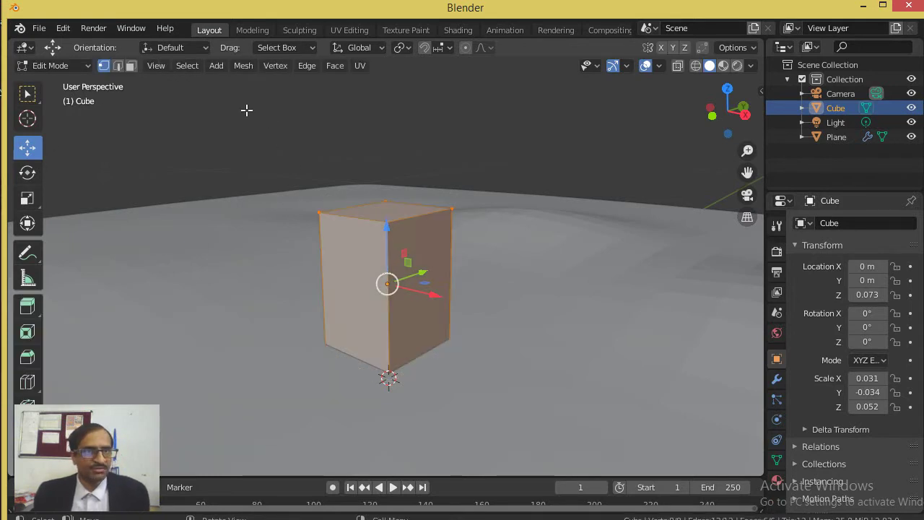
pyautogui.click(131, 66)
pyautogui.click(379, 209)
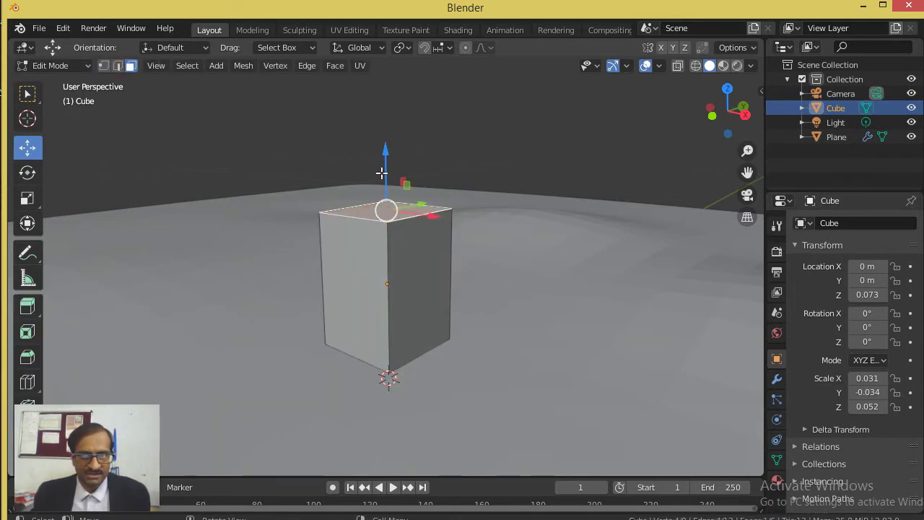
pyautogui.moveTo(385, 186); pyautogui.dragTo(402, 266)
pyautogui.hotkey('alt', 'Tab')
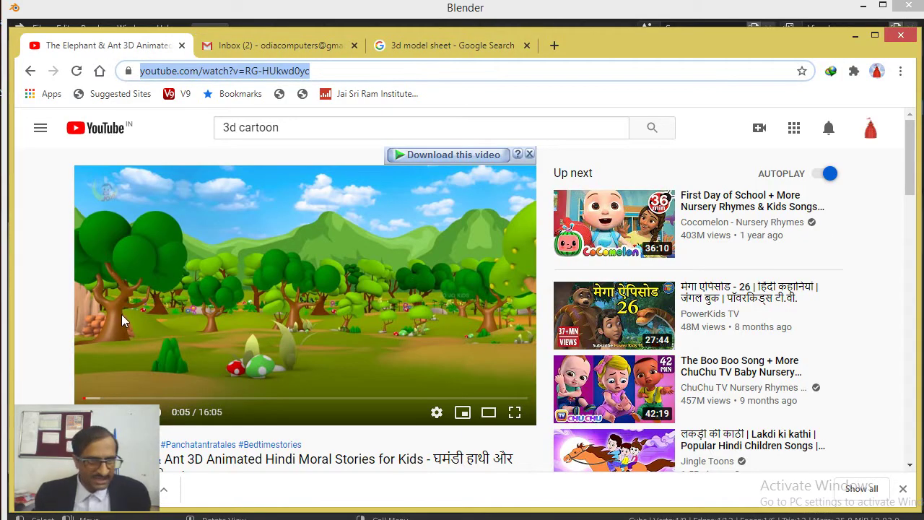
pyautogui.hotkey('alt', 'Tab')
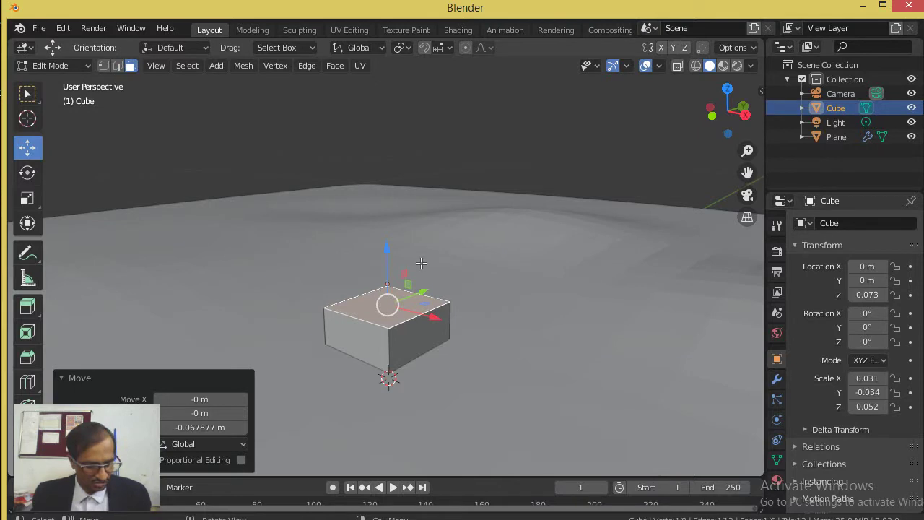
# Step: Extrude the block's top face upward twice, about 0.051 m and about 0.027 m, and look at the reference trees again
pyautogui.press('e')
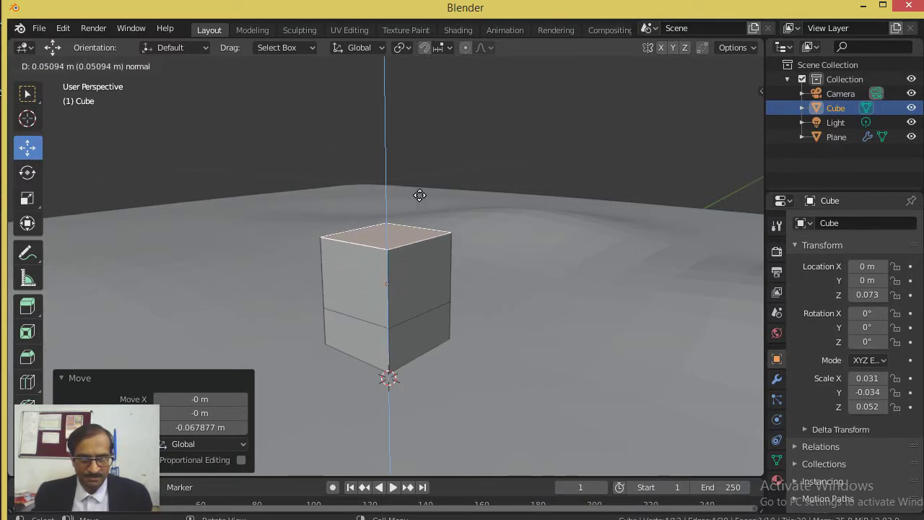
pyautogui.click(420, 195)
pyautogui.press('e')
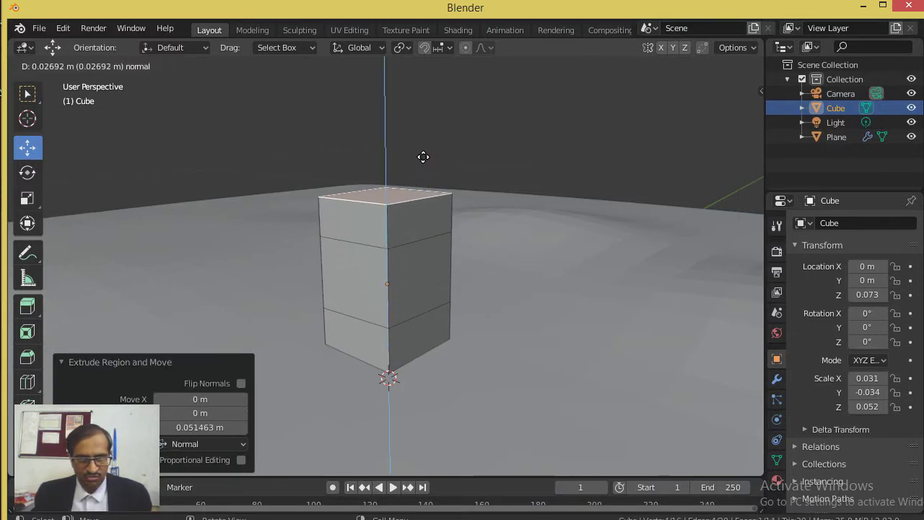
pyautogui.click(435, 164)
pyautogui.hotkey('alt', 'Tab')
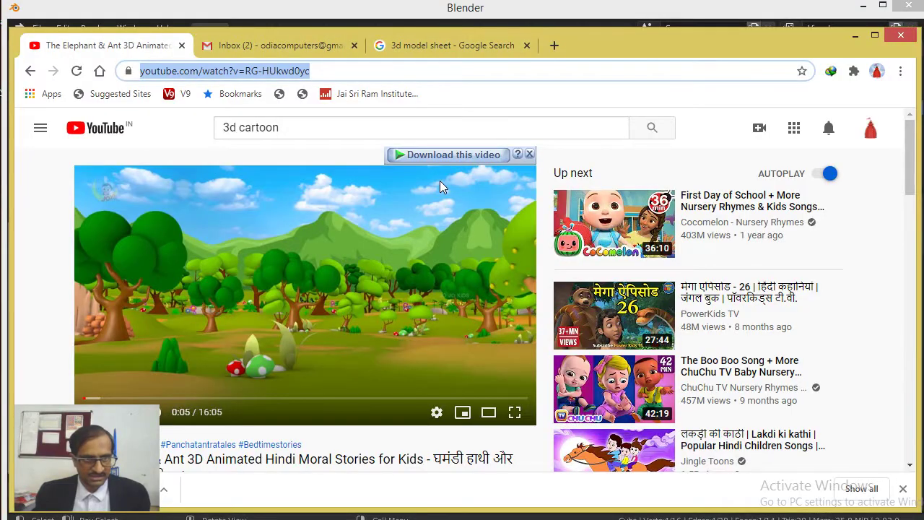
pyautogui.hotkey('alt', 'Tab')
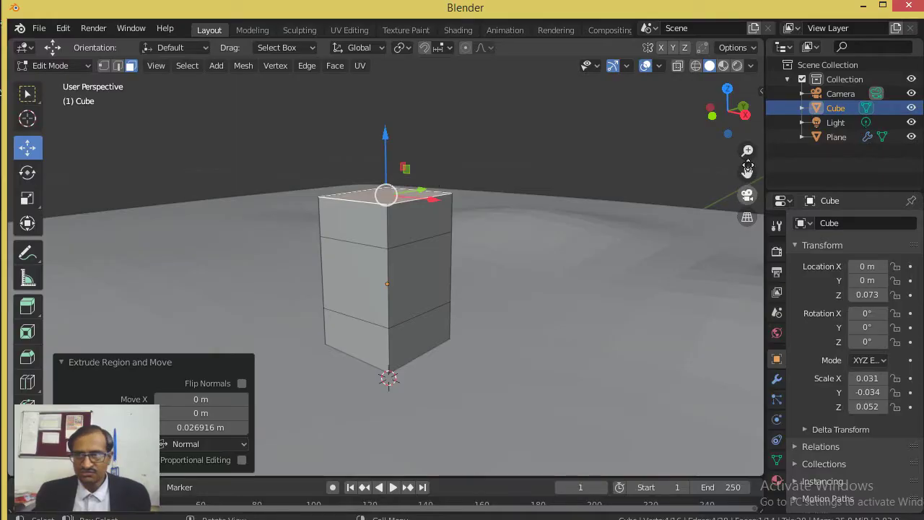
# Step: In wireframe shading, select the block's four bottom vertices and scale them along X by about 1.99
pyautogui.moveTo(747, 150); pyautogui.dragTo(747, 165)
pyautogui.moveTo(728, 134)
pyautogui.mouseDown()
pyautogui.moveTo(737, 123)
pyautogui.moveTo(726, 108)
pyautogui.mouseUp()
pyautogui.click(696, 66)
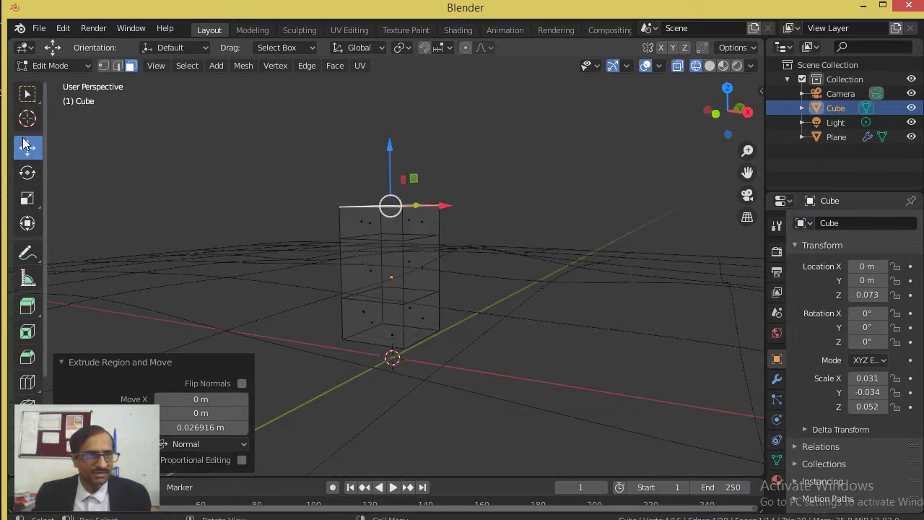
pyautogui.click(28, 198)
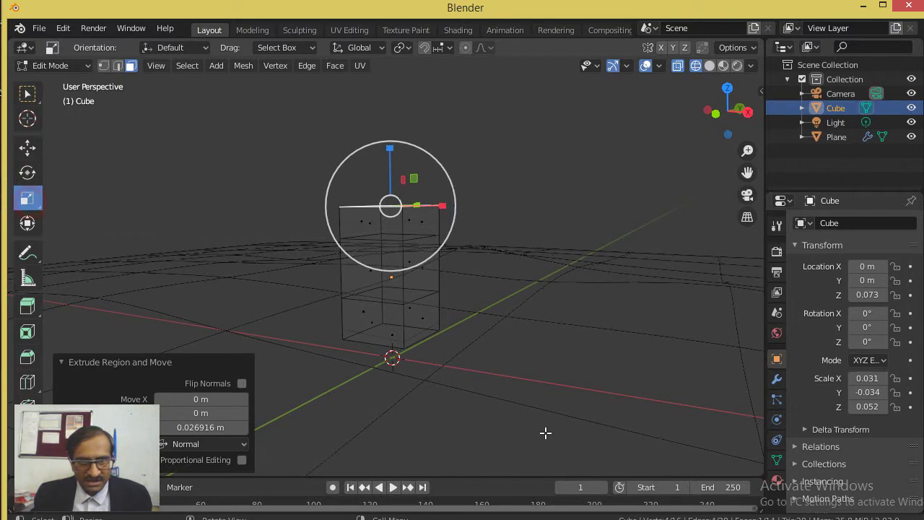
pyautogui.moveTo(502, 388); pyautogui.dragTo(365, 239)
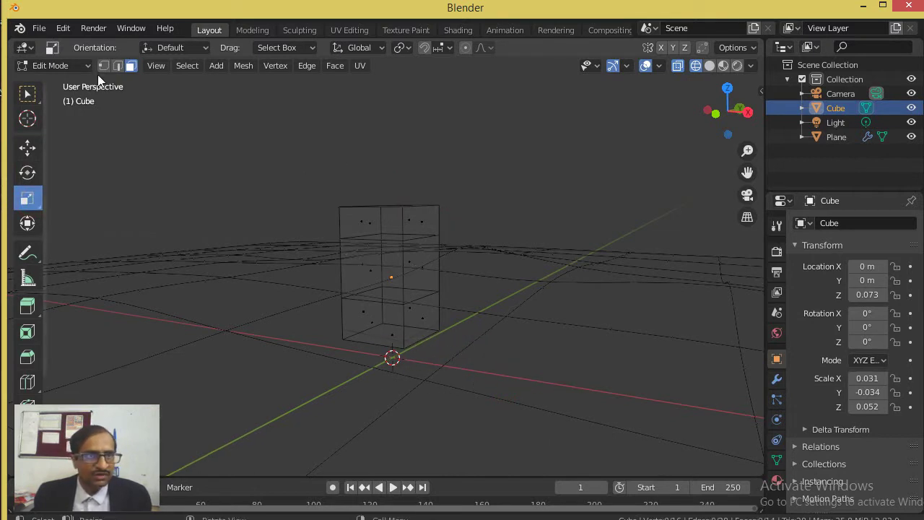
pyautogui.moveTo(531, 432); pyautogui.dragTo(281, 315)
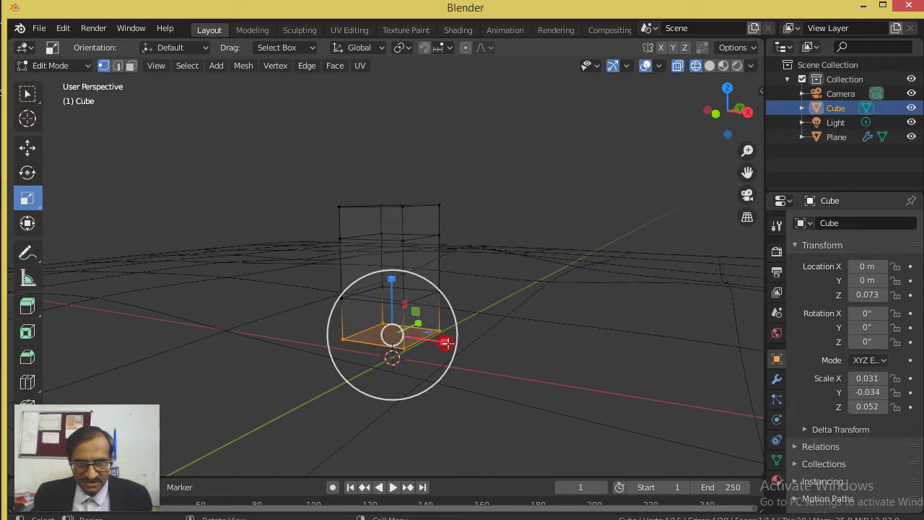
pyautogui.press('s')
pyautogui.press('x')
pyautogui.click(433, 355)
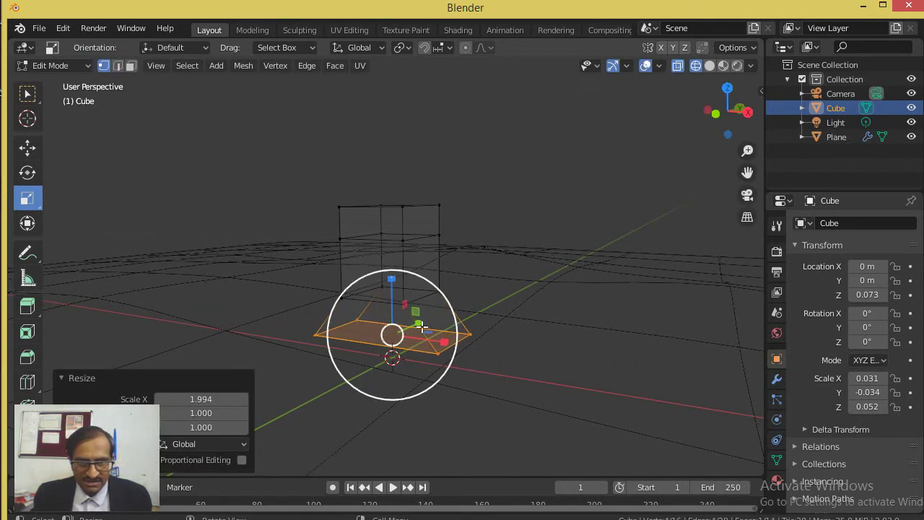
# Step: Widen the trunk's bottom vertices along Y by a factor of about 1.95 and compare with the reference video
pyautogui.press('s')
pyautogui.press('y')
pyautogui.click(451, 309)
pyautogui.hotkey('alt', 'Tab')
pyautogui.hotkey('alt', 'Tab')
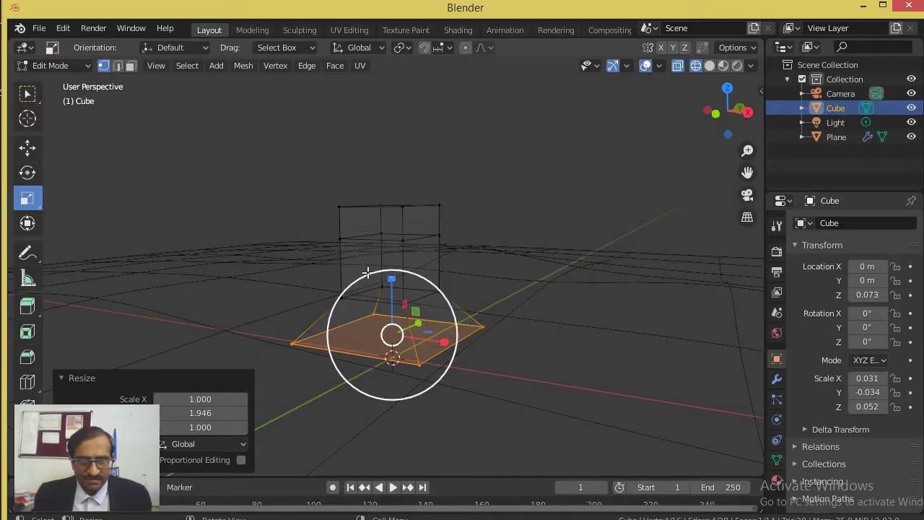
# Step: Taper the trunk by narrowing its upper vertex loop and its topmost vertices, scaling the topmost ones along X by about 0.63
pyautogui.moveTo(310, 230); pyautogui.dragTo(405, 235)
pyautogui.moveTo(731, 127); pyautogui.dragTo(725, 155)
pyautogui.moveTo(279, 161); pyautogui.dragTo(462, 231)
pyautogui.moveTo(411, 191); pyautogui.dragTo(419, 219)
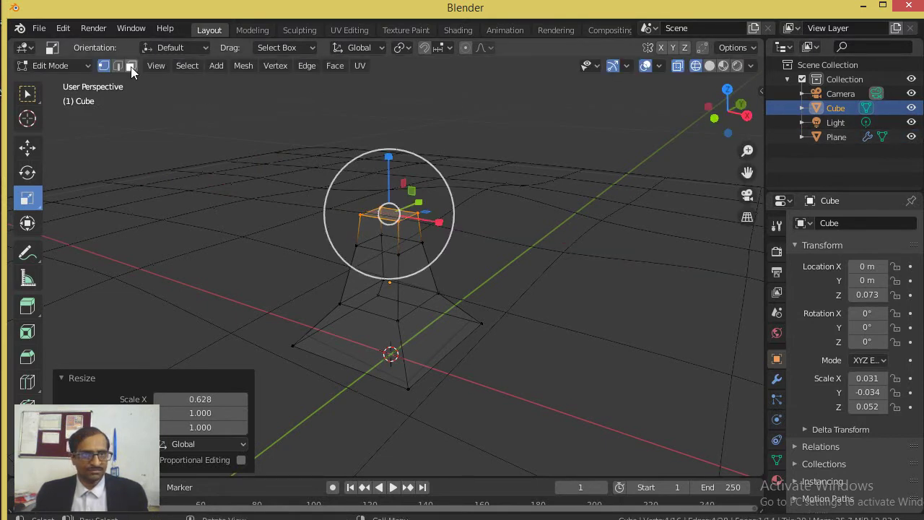
# Step: Show the tapered trunk with Material Preview shading in Object Mode and compare it with the trees in the reference video
pyautogui.click(723, 66)
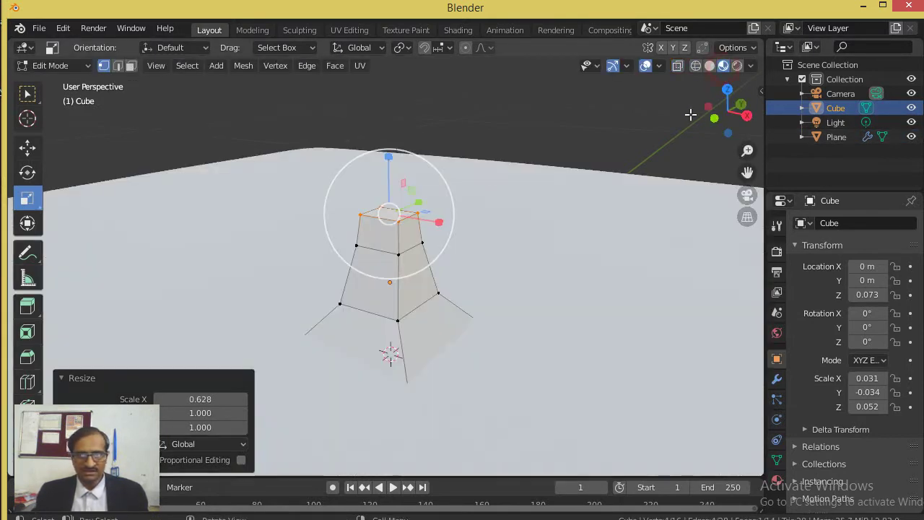
pyautogui.press('Tab')
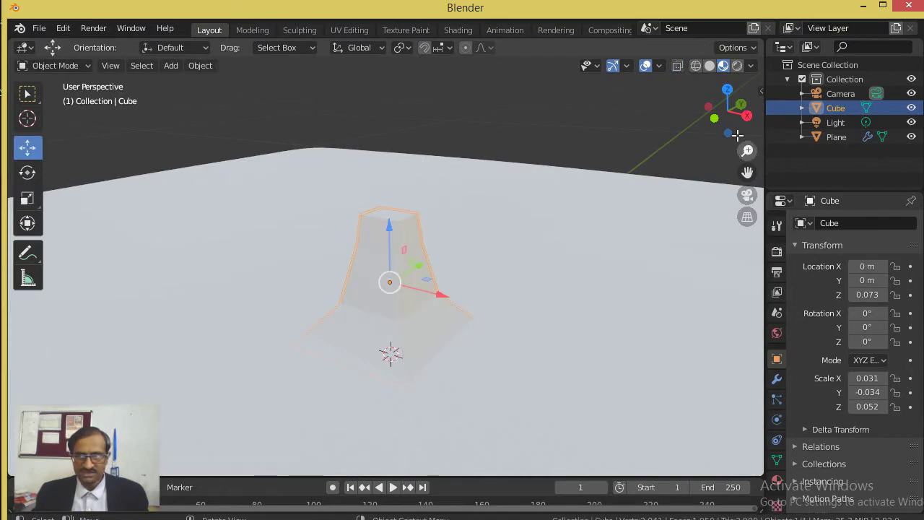
pyautogui.moveTo(725, 119); pyautogui.dragTo(726, 139)
pyautogui.hotkey('alt', 'Tab')
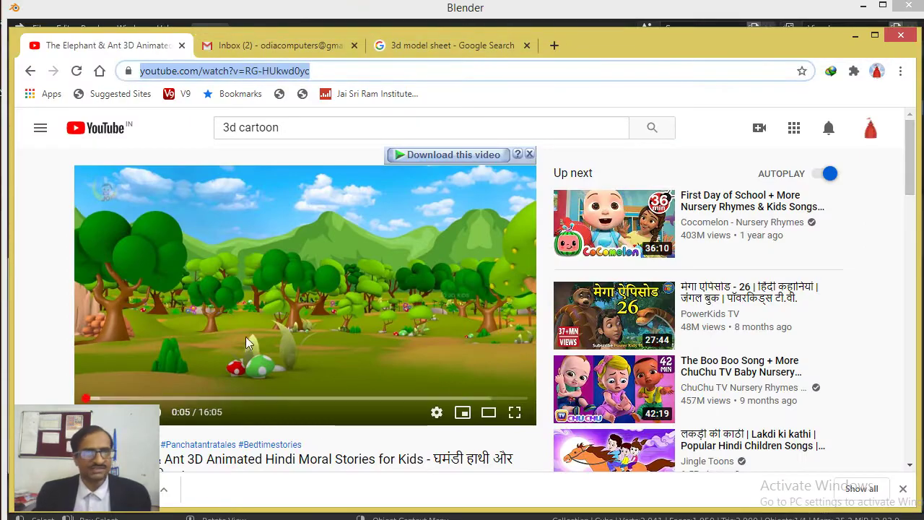
pyautogui.hotkey('alt', 'Tab')
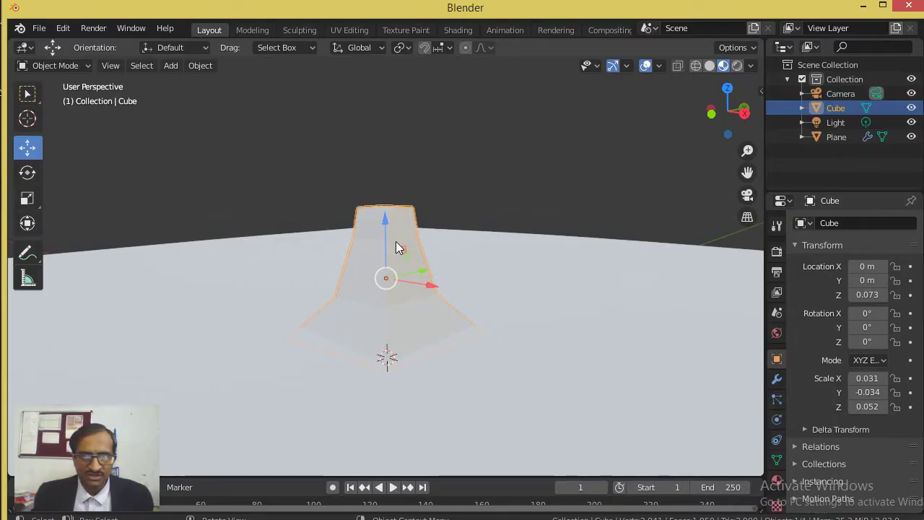
# Step: Give the trunk a new material with an orange-red base color of R 0.800, G 0.089, B 0.018, and deselect the trunk
pyautogui.click(777, 481)
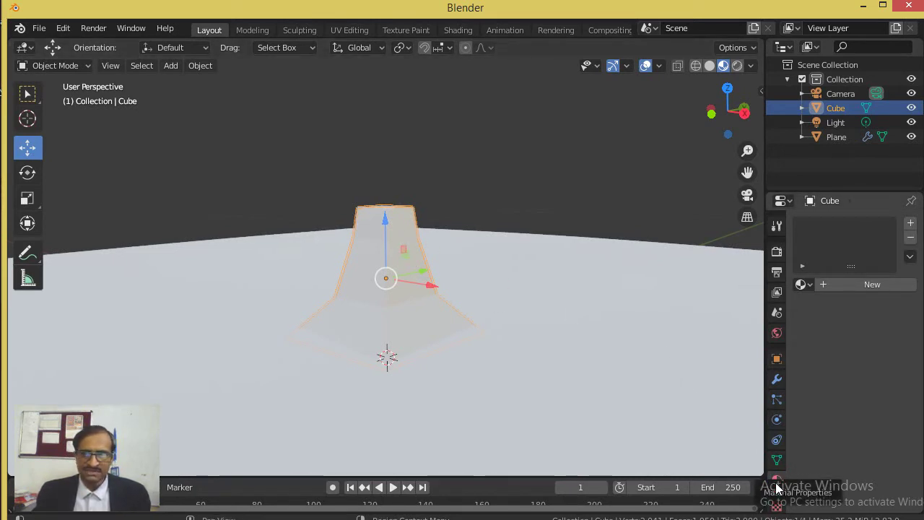
pyautogui.click(875, 285)
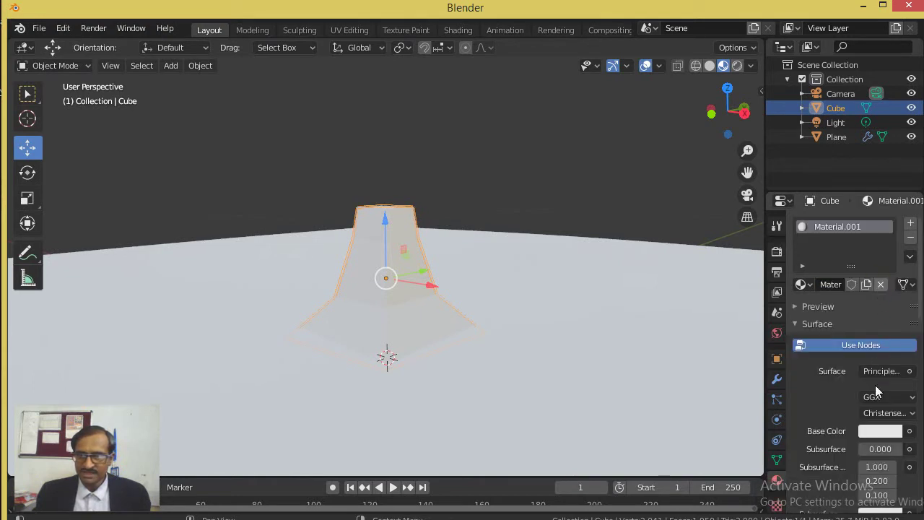
pyautogui.click(882, 432)
pyautogui.moveTo(835, 304)
pyautogui.mouseDown()
pyautogui.moveTo(825, 330)
pyautogui.moveTo(815, 320)
pyautogui.mouseUp()
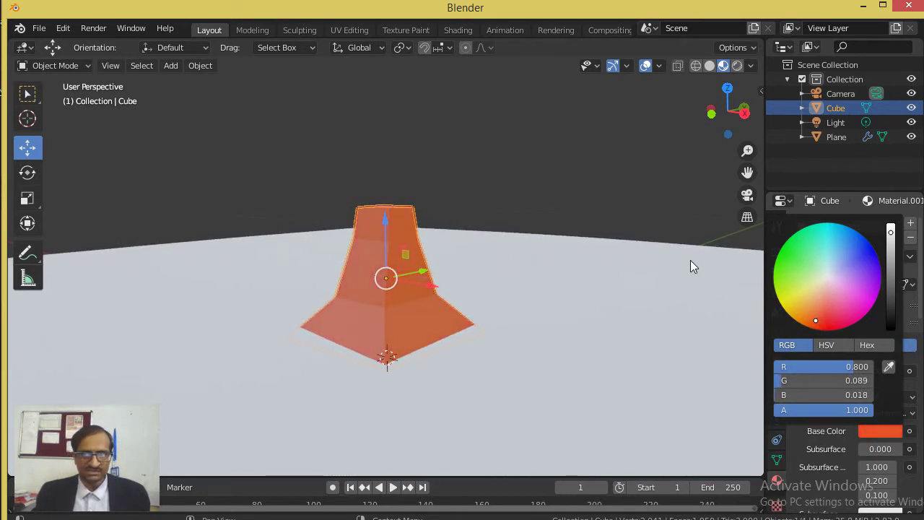
pyautogui.click(625, 210)
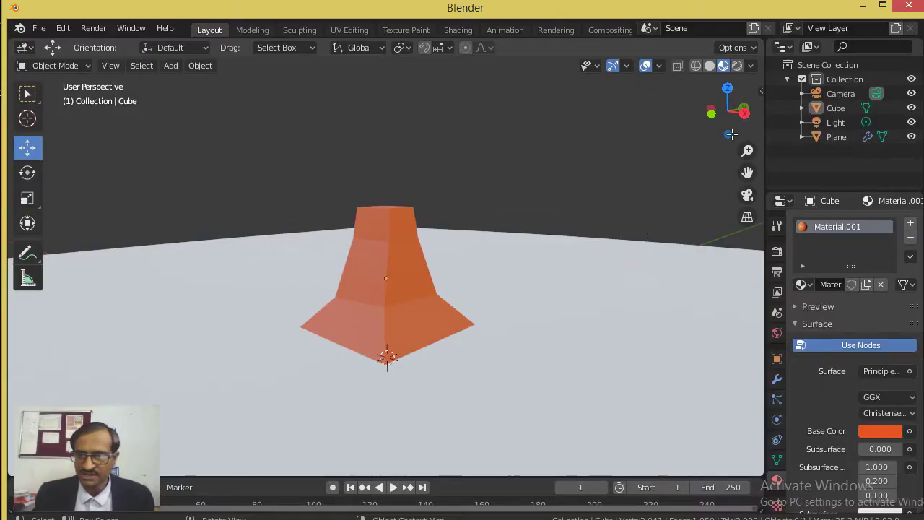
# Step: Select the trunk in Edit Mode and extrude its top face upward about 0.017 m
pyautogui.moveTo(731, 134); pyautogui.dragTo(680, 159)
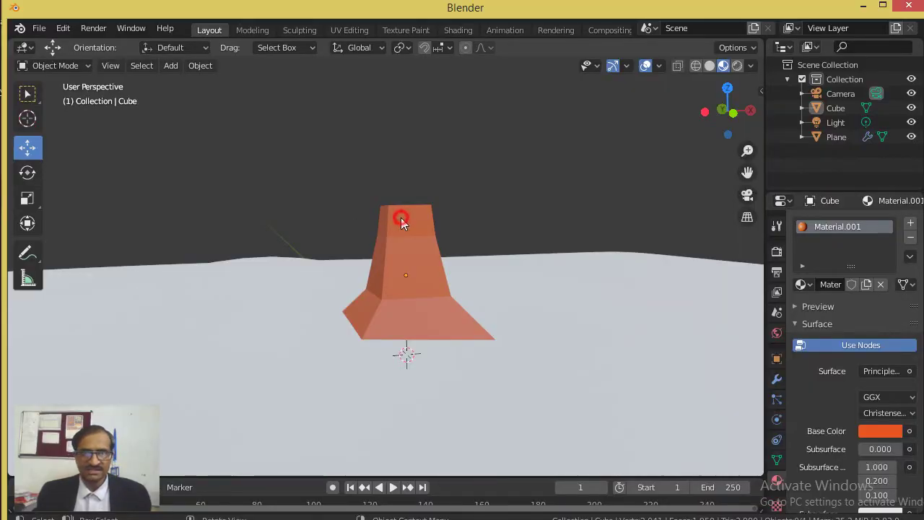
pyautogui.click(401, 224)
pyautogui.press('Tab')
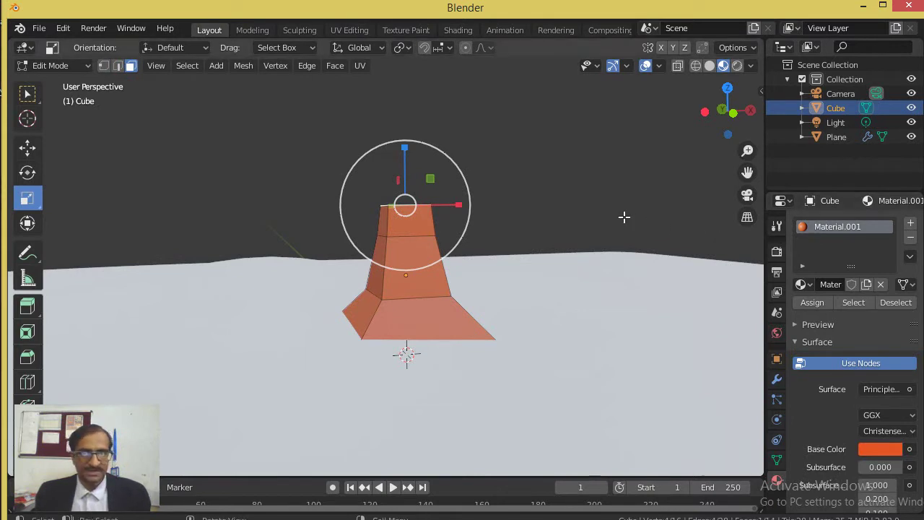
pyautogui.press('e')
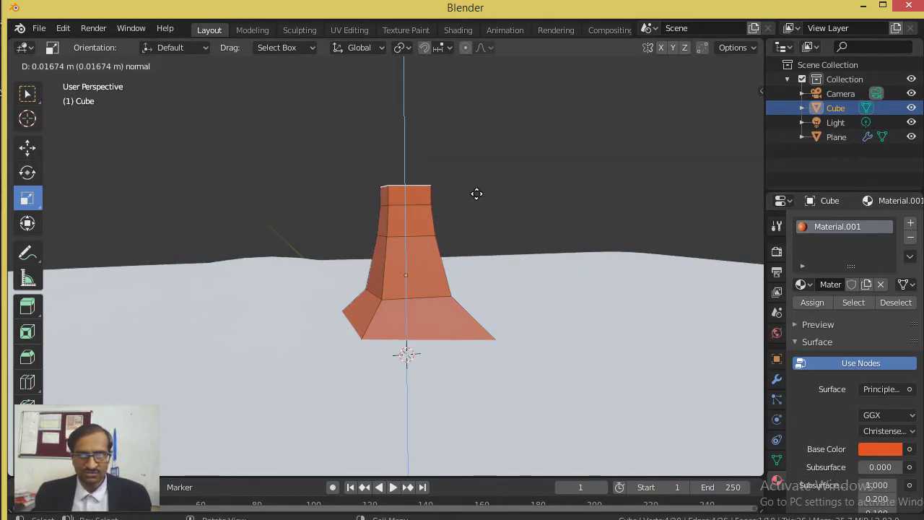
pyautogui.click(476, 194)
pyautogui.moveTo(726, 106); pyautogui.dragTo(732, 134)
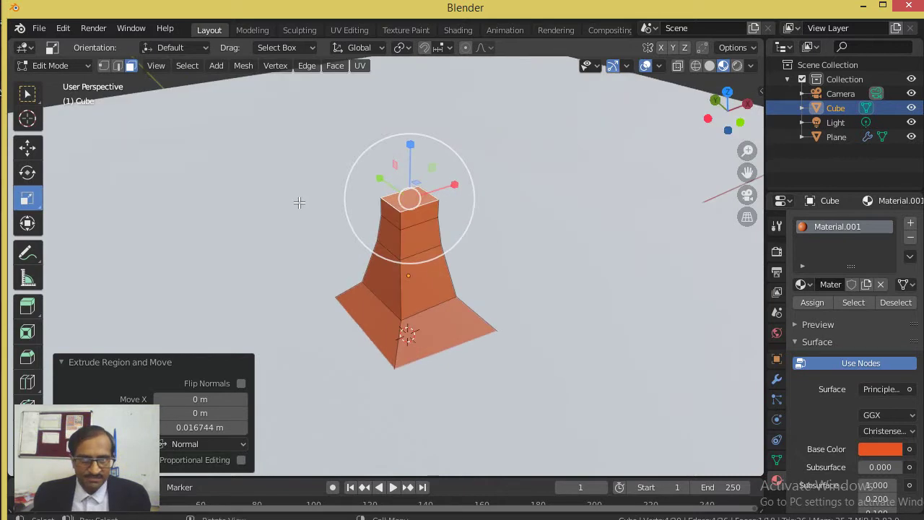
# Step: Extrude the trunk's top -X side face outward about 0.047 m to form the first branch
pyautogui.click(395, 216)
pyautogui.press('e')
pyautogui.click(368, 227)
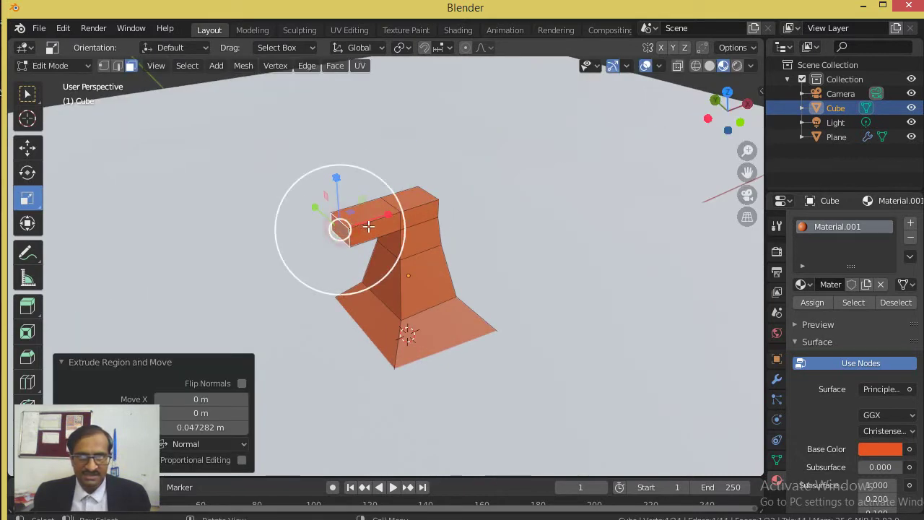
pyautogui.press('e')
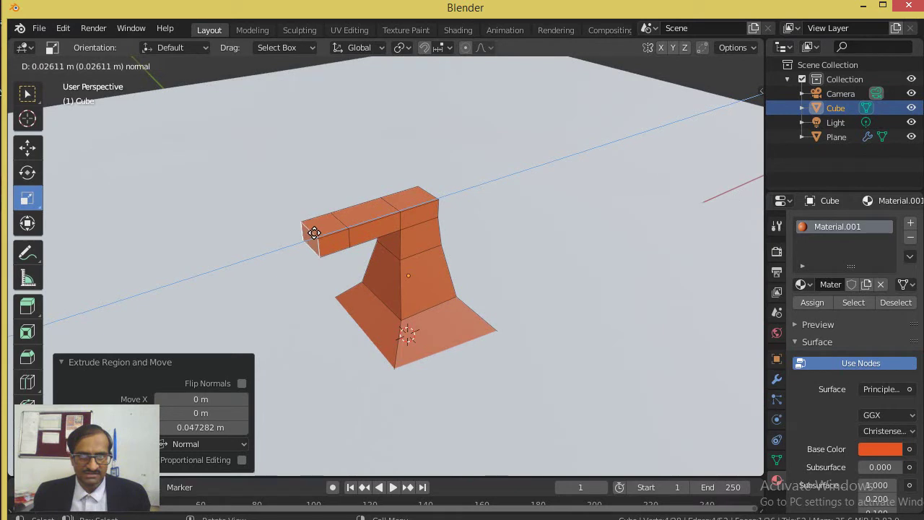
pyautogui.rightClick(327, 238)
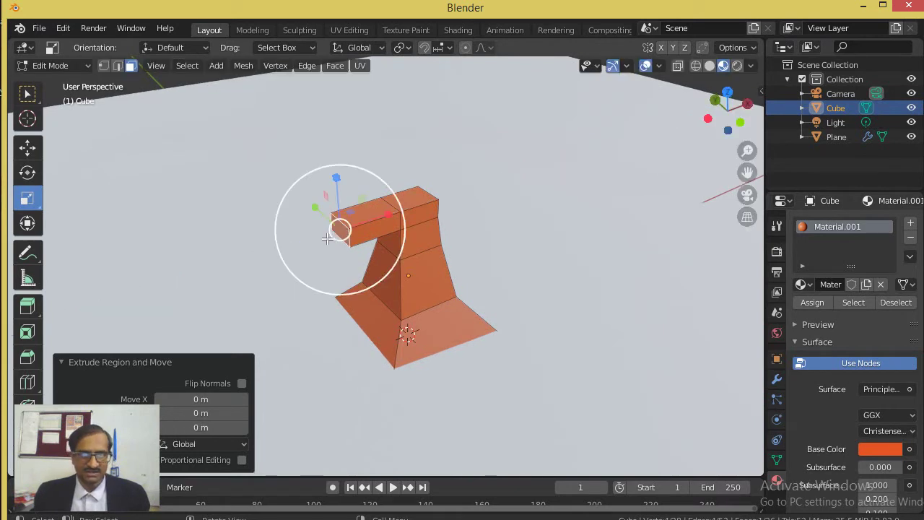
# Step: Extrude the trunk's top -Y side face outward about 0.037 m and its +X side face about 0.035 m as branches
pyautogui.click(426, 224)
pyautogui.press('e')
pyautogui.click(440, 241)
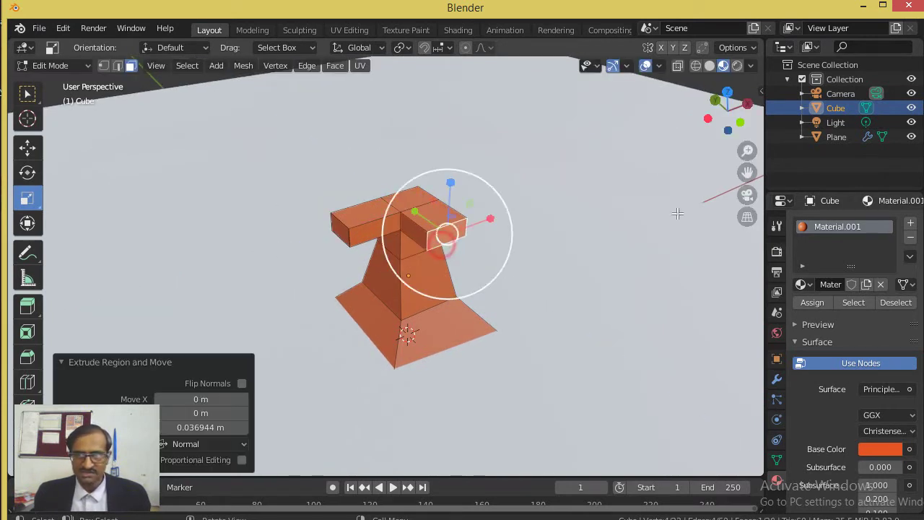
pyautogui.moveTo(726, 130); pyautogui.dragTo(636, 163)
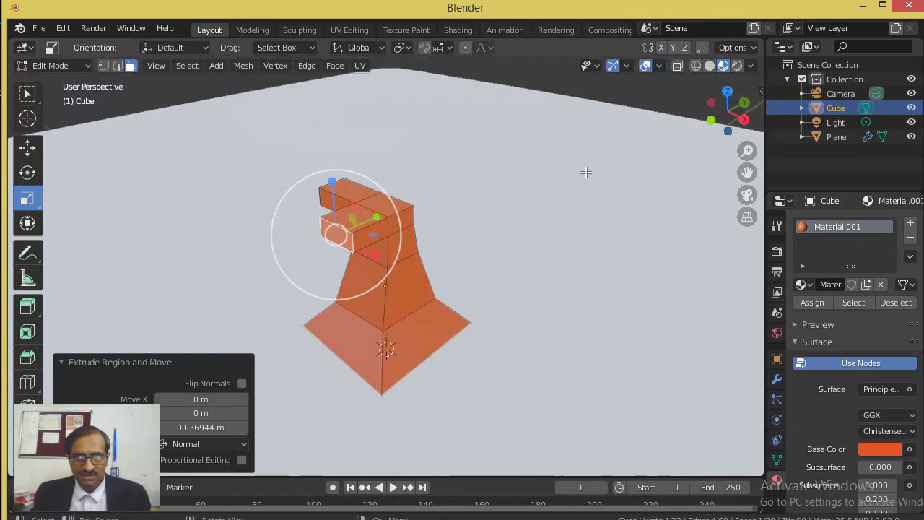
pyautogui.click(405, 212)
pyautogui.press('e')
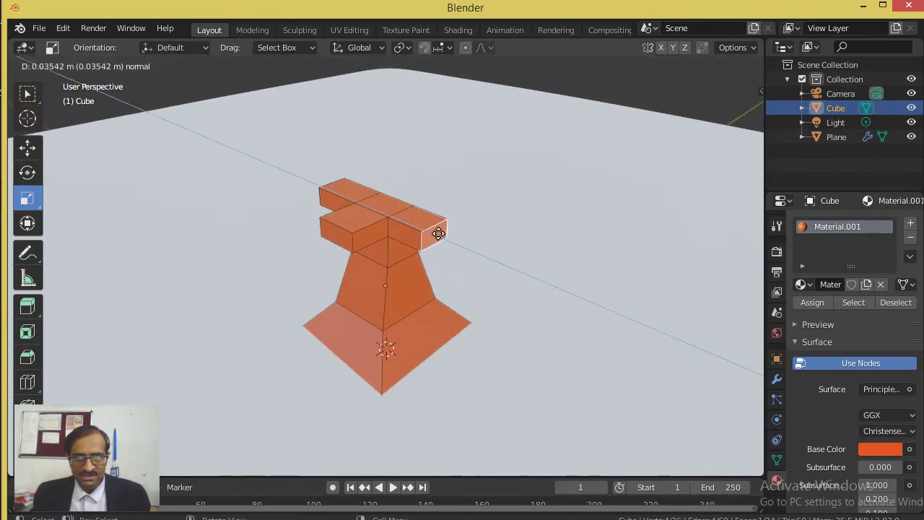
pyautogui.click(439, 236)
# Step: Extrude the trunk's remaining +Y side face at the top outward about 0.027 m as the fourth branch
pyautogui.moveTo(726, 119); pyautogui.dragTo(627, 134)
pyautogui.click(371, 211)
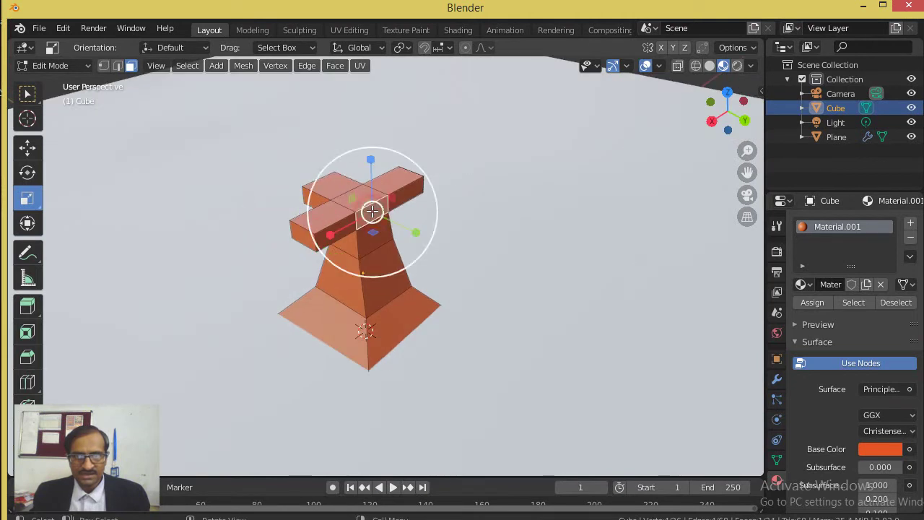
pyautogui.press('e')
pyautogui.click(404, 233)
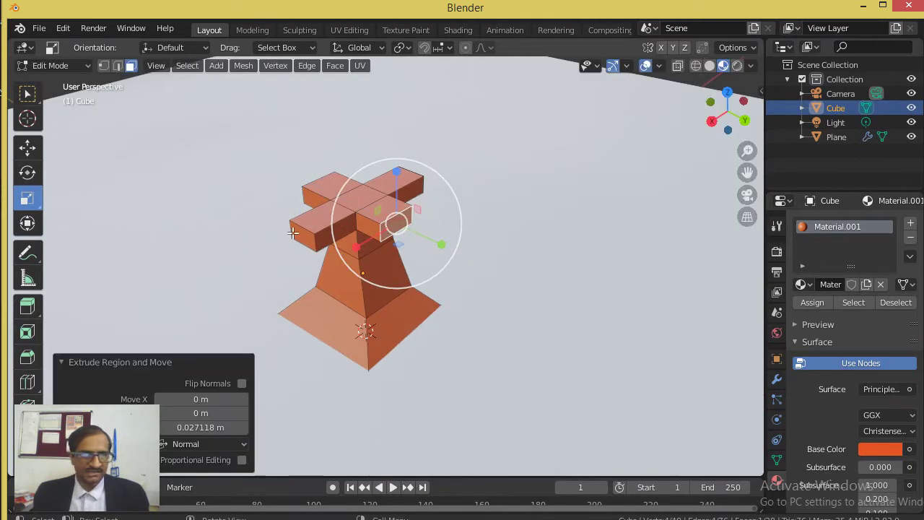
# Step: Rotate the +X branch's end face -67.4° about Y and raise it along Z so the branch points upward
pyautogui.click(292, 231)
pyautogui.click(27, 172)
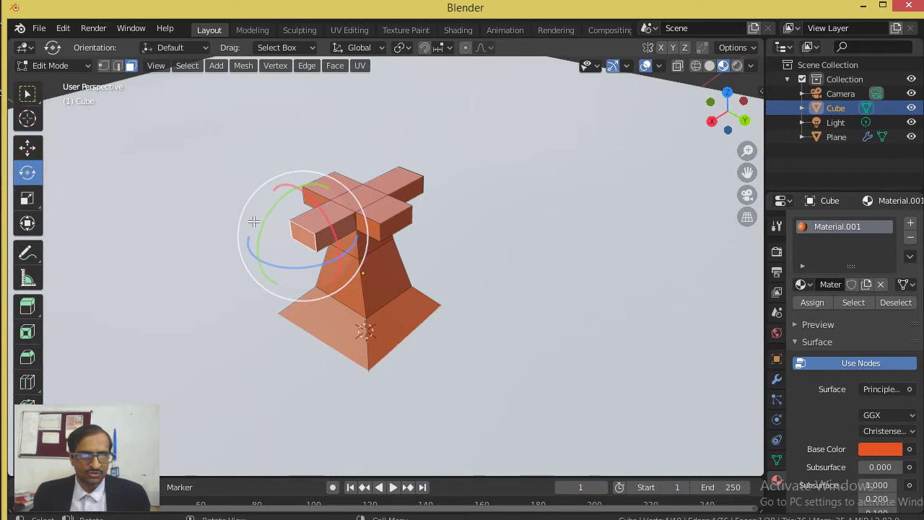
pyautogui.moveTo(263, 206); pyautogui.dragTo(299, 186)
pyautogui.click(27, 147)
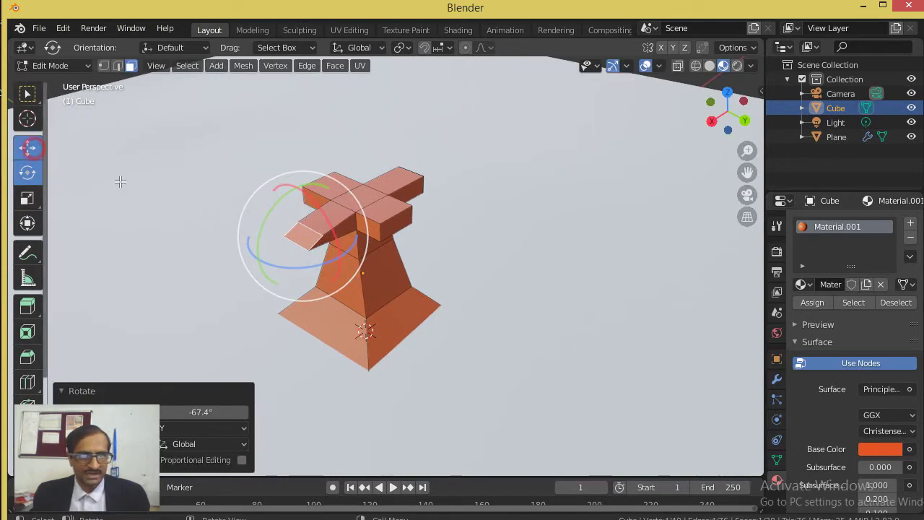
pyautogui.moveTo(299, 193); pyautogui.dragTo(291, 161)
# Step: Raise the +Y branch's end face about 0.019 m and rotate it 50.4° about X
pyautogui.click(392, 226)
pyautogui.moveTo(396, 173); pyautogui.dragTo(395, 166)
pyautogui.click(27, 172)
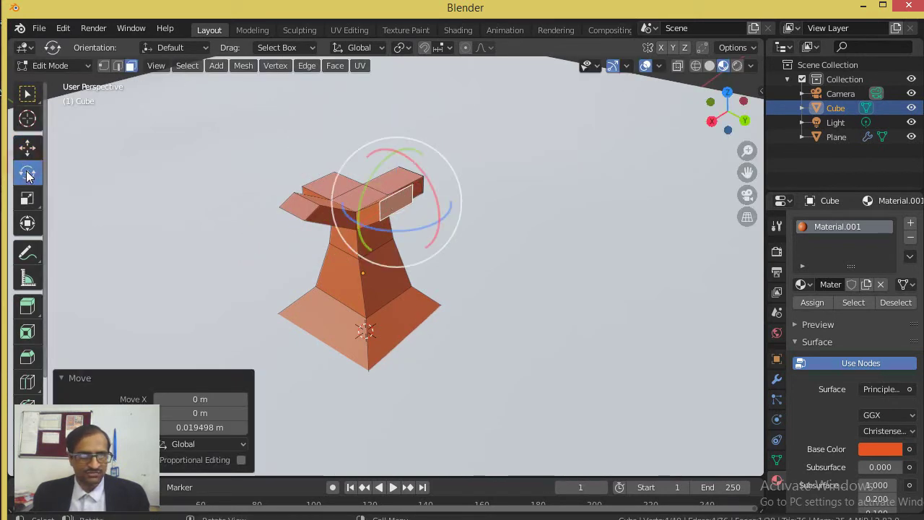
pyautogui.moveTo(425, 176); pyautogui.dragTo(387, 123)
# Step: Extrude the -X branch's end face, rotate it 56.6° about Y and raise it about 0.015 m
pyautogui.moveTo(728, 135); pyautogui.dragTo(414, 138)
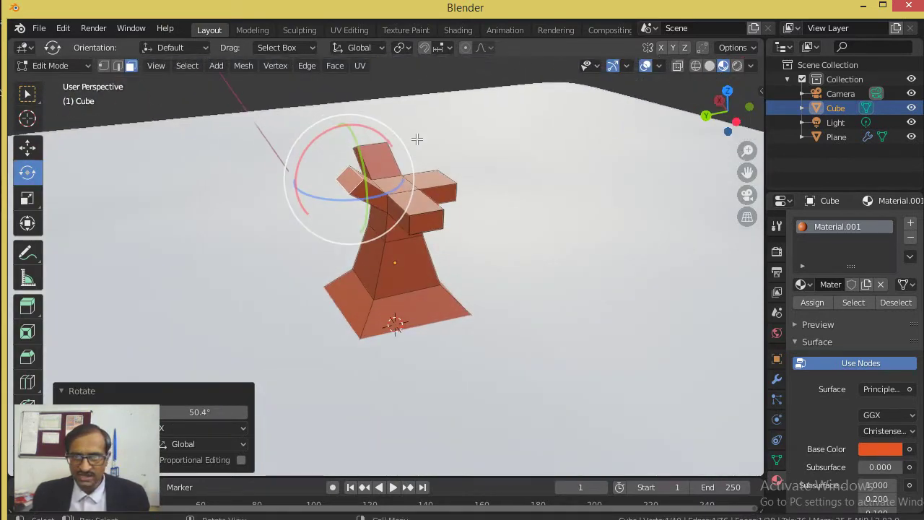
pyautogui.click(419, 222)
pyautogui.press('e')
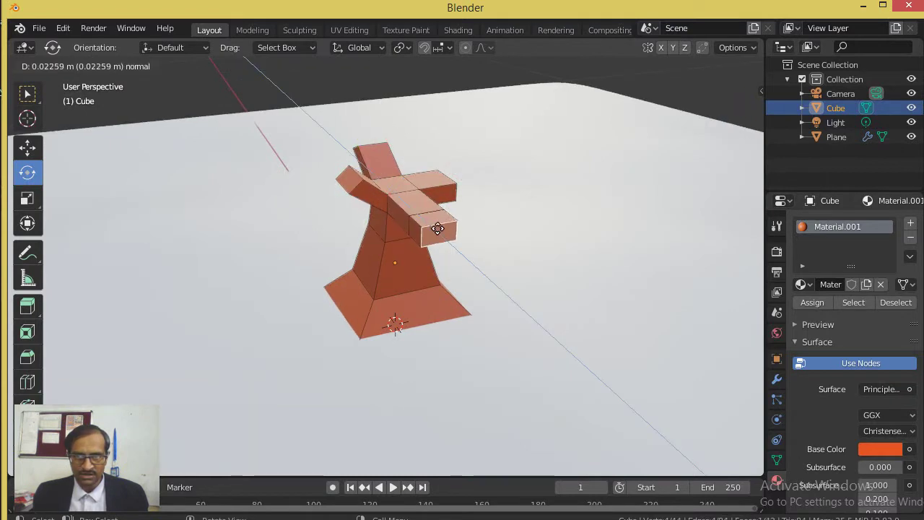
pyautogui.click(438, 228)
pyautogui.moveTo(448, 209); pyautogui.dragTo(408, 135)
pyautogui.click(27, 148)
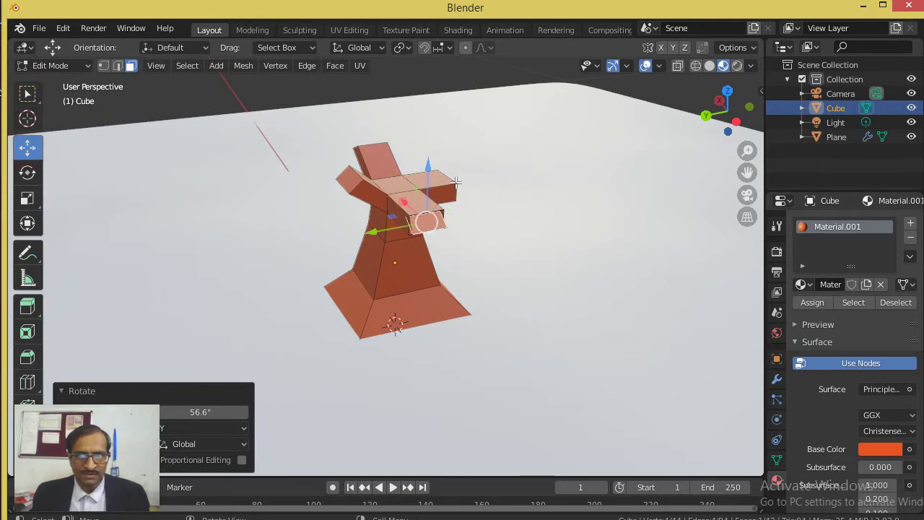
pyautogui.moveTo(428, 187); pyautogui.dragTo(433, 167)
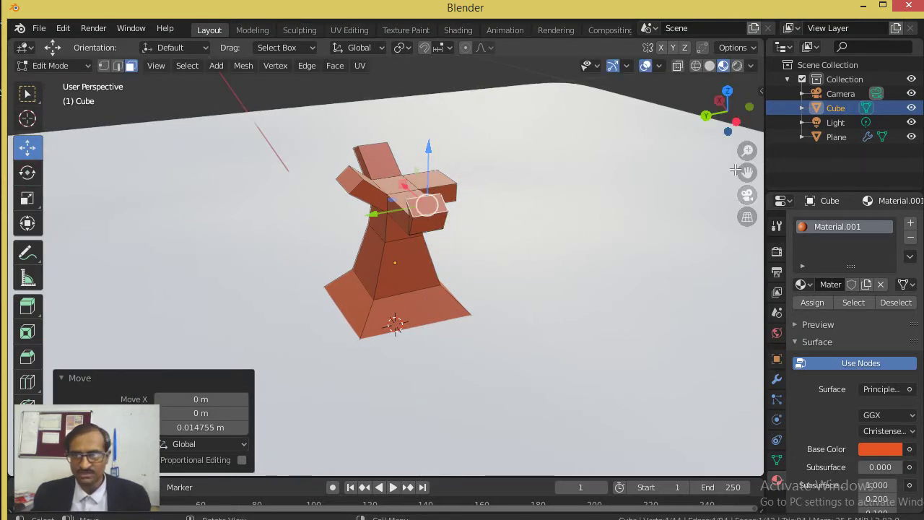
# Step: Rotate the -Y branch's end face -52.4° about the global X axis
pyautogui.moveTo(726, 127); pyautogui.dragTo(672, 144)
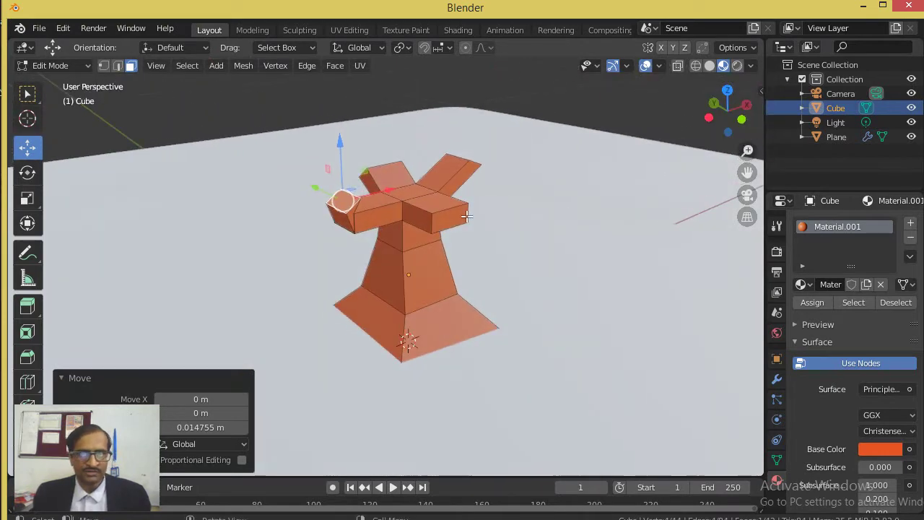
pyautogui.click(437, 218)
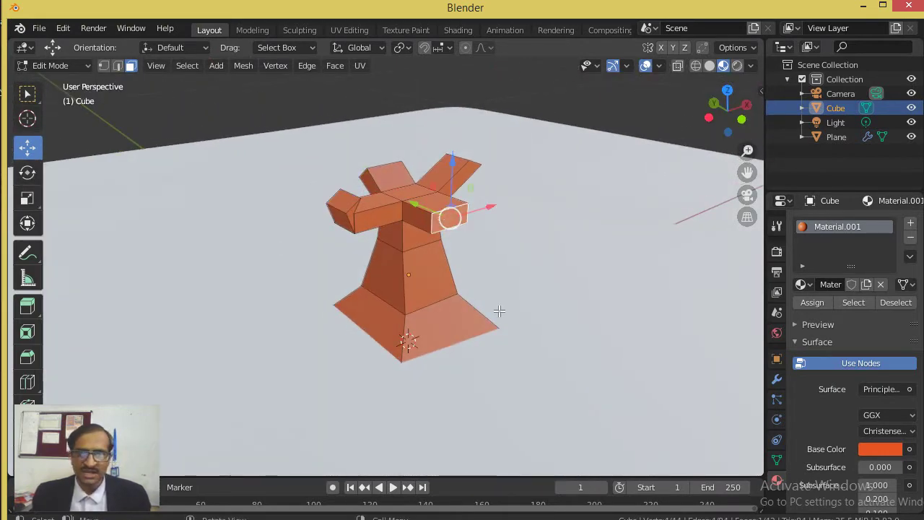
pyautogui.press('r')
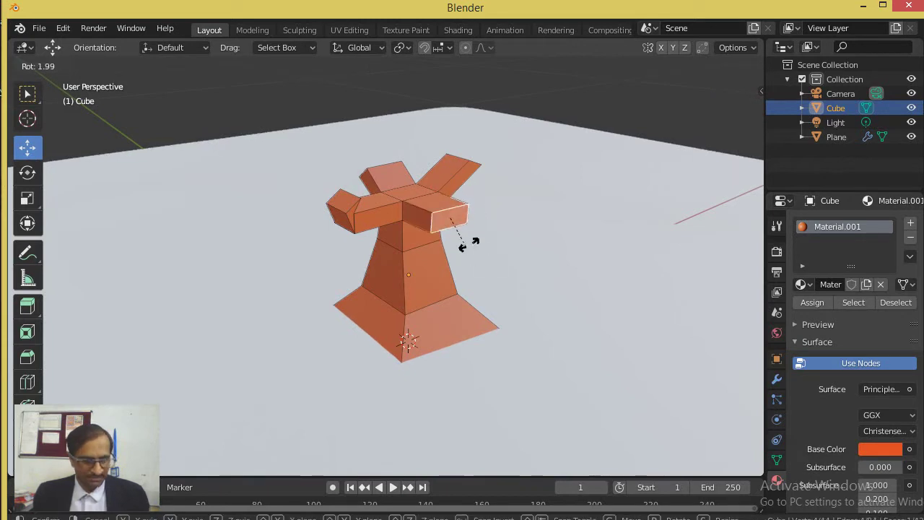
pyautogui.press('x')
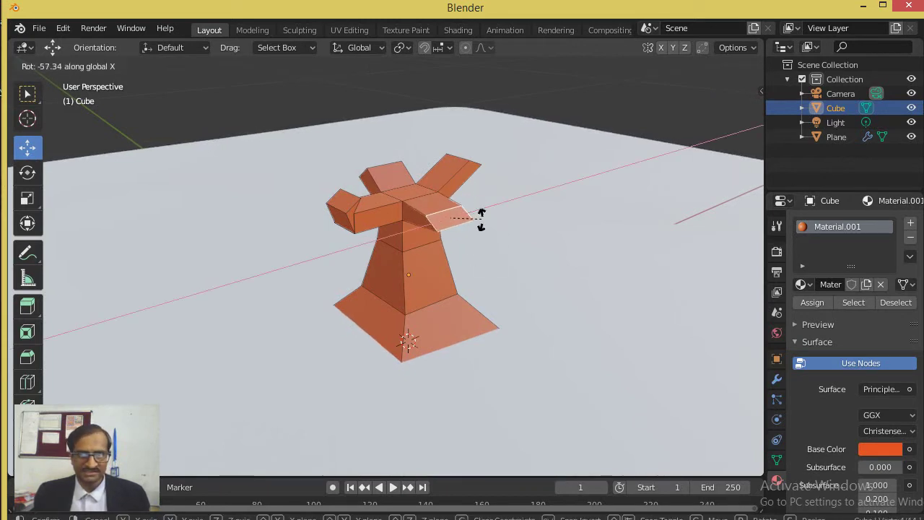
pyautogui.click(481, 220)
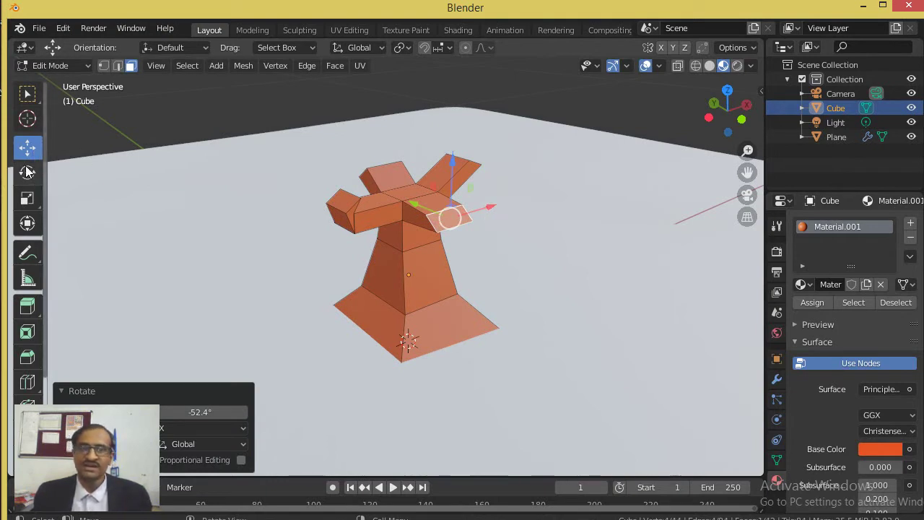
pyautogui.press('w')
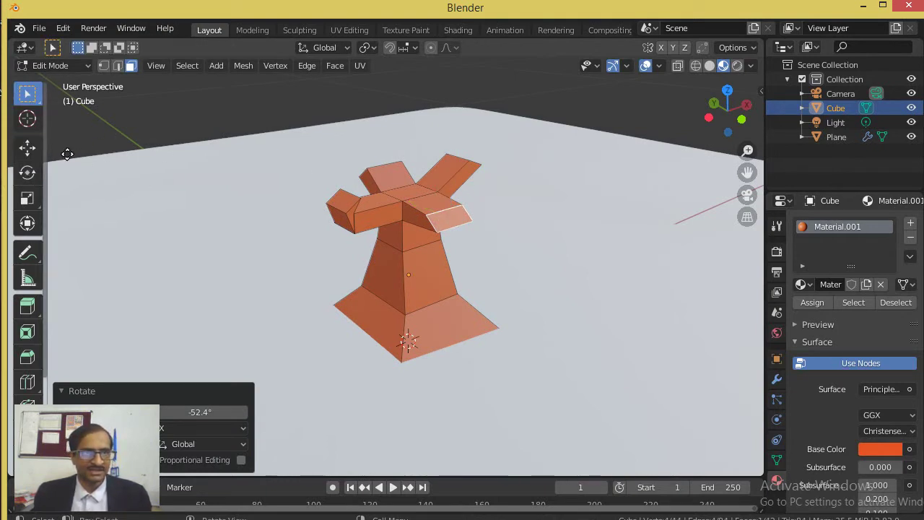
pyautogui.press('e')
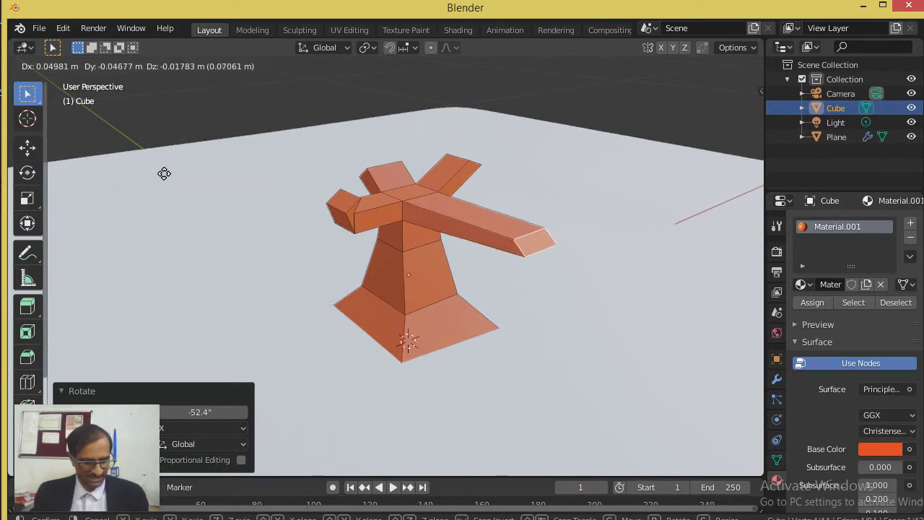
pyautogui.press('x')
pyautogui.press('z')
pyautogui.rightClick(201, 143)
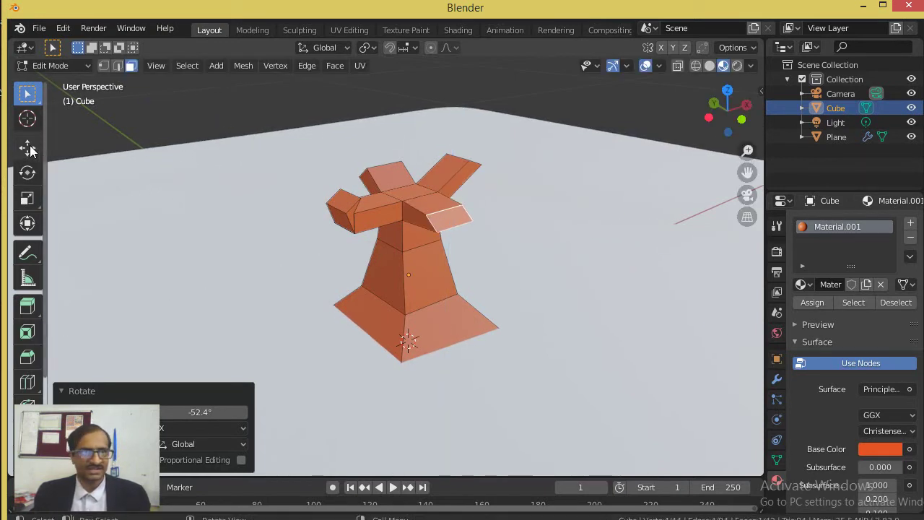
# Step: Raise the -Y branch's end face about 0.016 m and move the -X branch's end face about -0.021 m along X
pyautogui.click(27, 147)
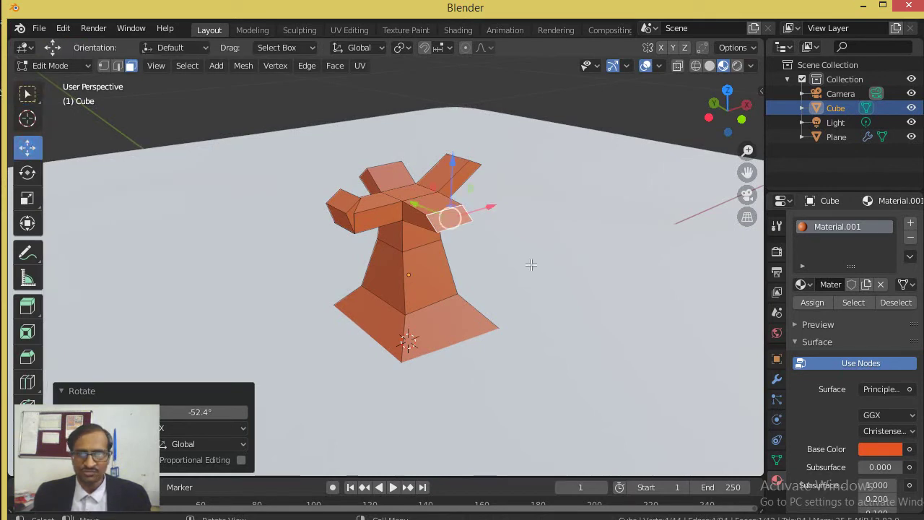
pyautogui.moveTo(452, 177); pyautogui.dragTo(448, 158)
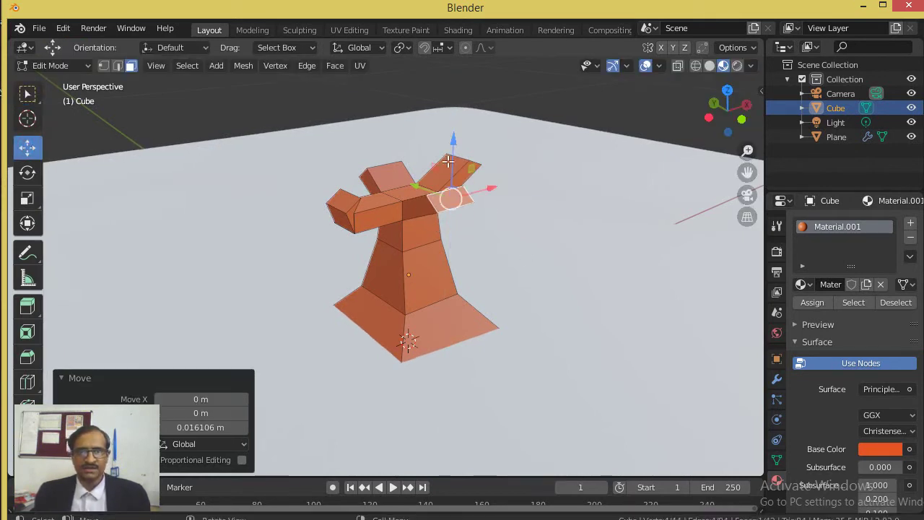
pyautogui.click(344, 194)
pyautogui.moveTo(367, 192); pyautogui.dragTo(337, 190)
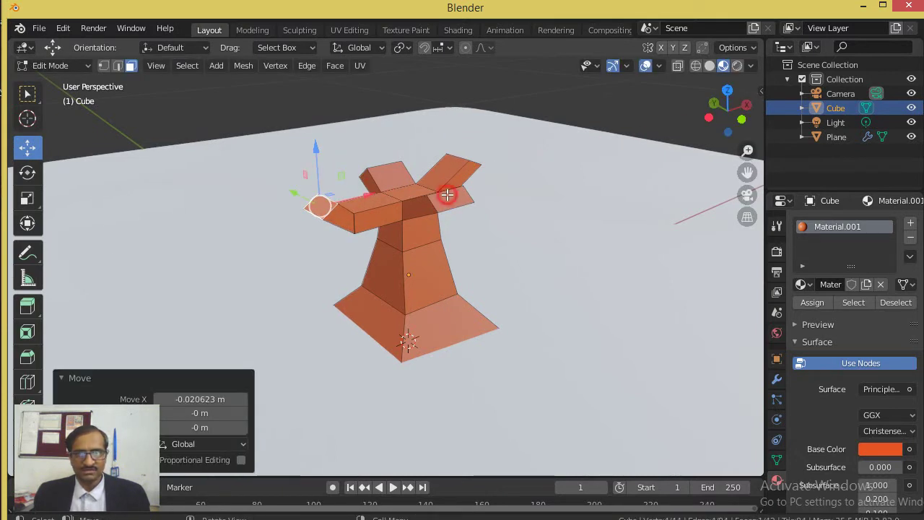
# Step: Extrude the raised end face of the -Y branch about 0.030 m along its normal
pyautogui.click(448, 194)
pyautogui.press('e')
pyautogui.click(480, 175)
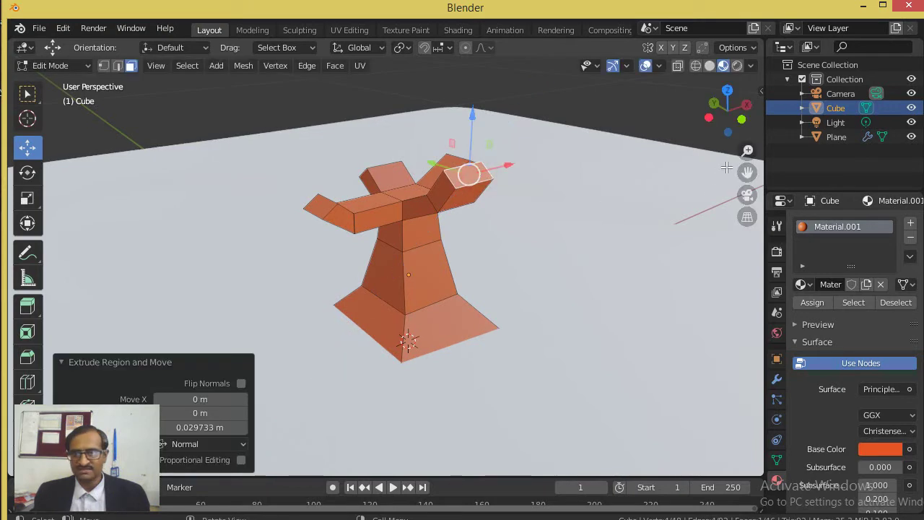
# Step: Extrude the +X branch's end face upward in two segments, the second about 0.023 m long
pyautogui.moveTo(729, 112); pyautogui.dragTo(696, 141)
pyautogui.click(363, 194)
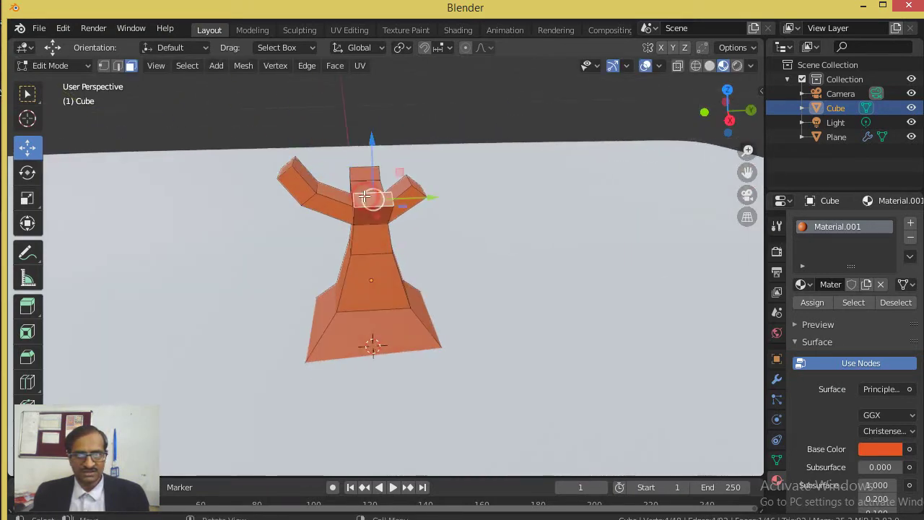
pyautogui.press('e')
pyautogui.click(376, 177)
pyautogui.press('e')
pyautogui.click(360, 155)
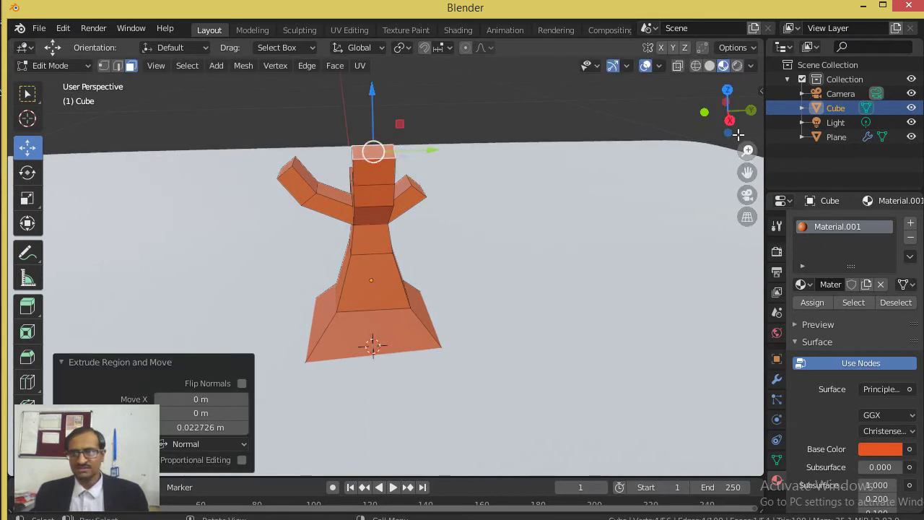
# Step: Grow a twig from the +X branch's -Y side with two extrusions, the second about 0.015 m, raising its tip about 0.015 m
pyautogui.moveTo(726, 125); pyautogui.dragTo(755, 138)
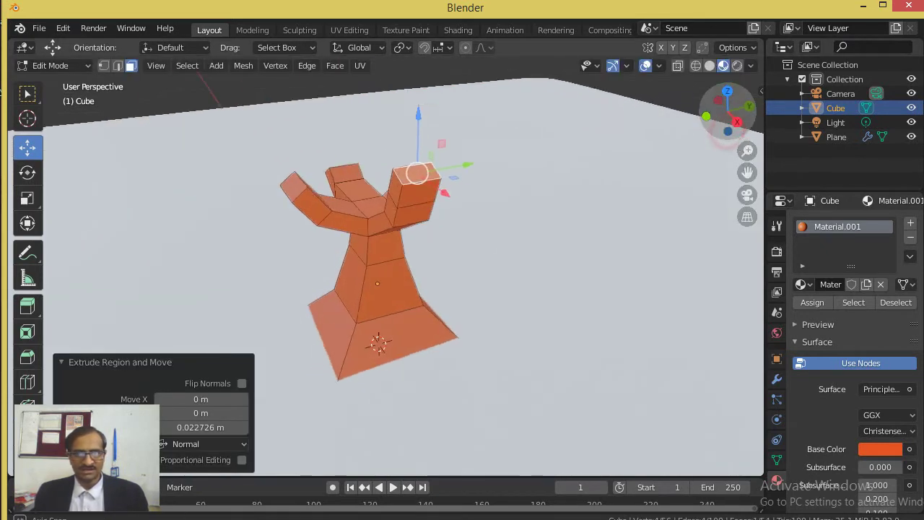
pyautogui.click(398, 183)
pyautogui.press('e')
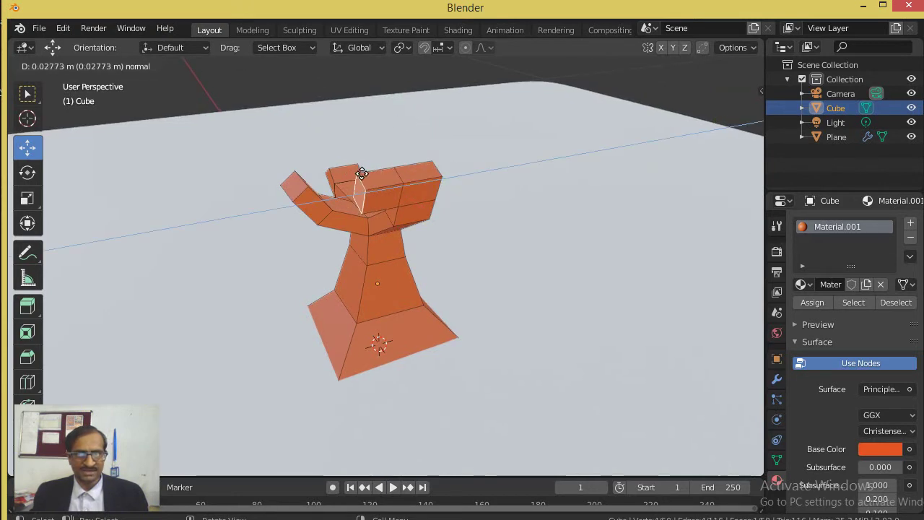
pyautogui.click(377, 173)
pyautogui.moveTo(379, 141); pyautogui.dragTo(379, 158)
pyautogui.press('e')
pyautogui.click(347, 111)
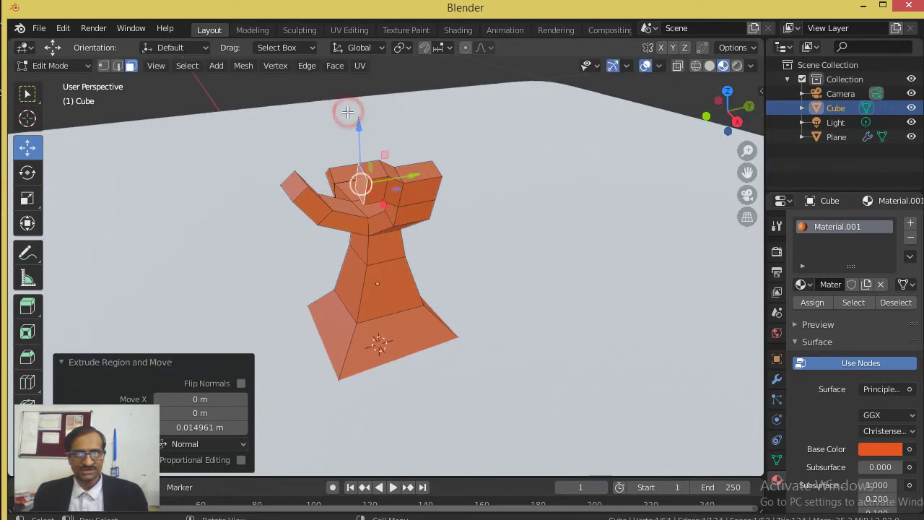
pyautogui.moveTo(360, 136); pyautogui.dragTo(351, 113)
# Step: Extrude a twig about 0.028 m from the +X branch's opposite side face and raise its end about 0.013 m
pyautogui.moveTo(727, 135); pyautogui.dragTo(601, 144)
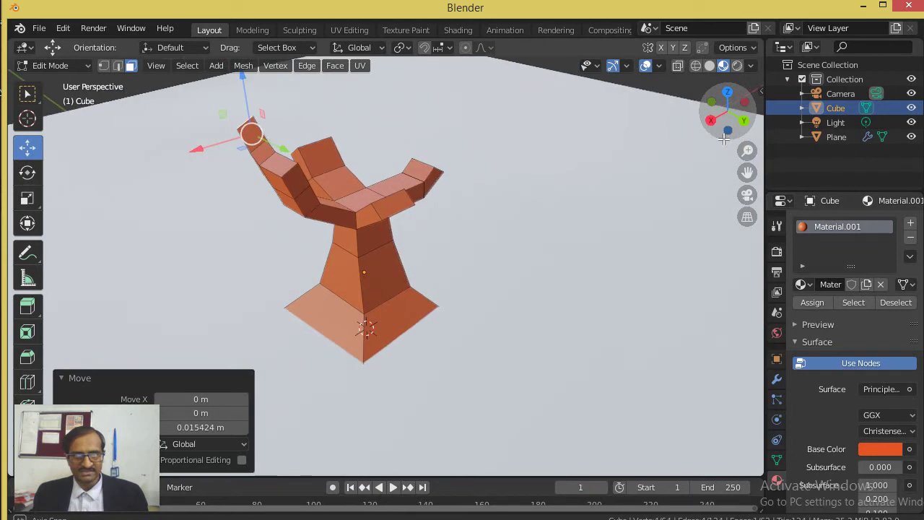
pyautogui.click(288, 180)
pyautogui.press('e')
pyautogui.click(312, 194)
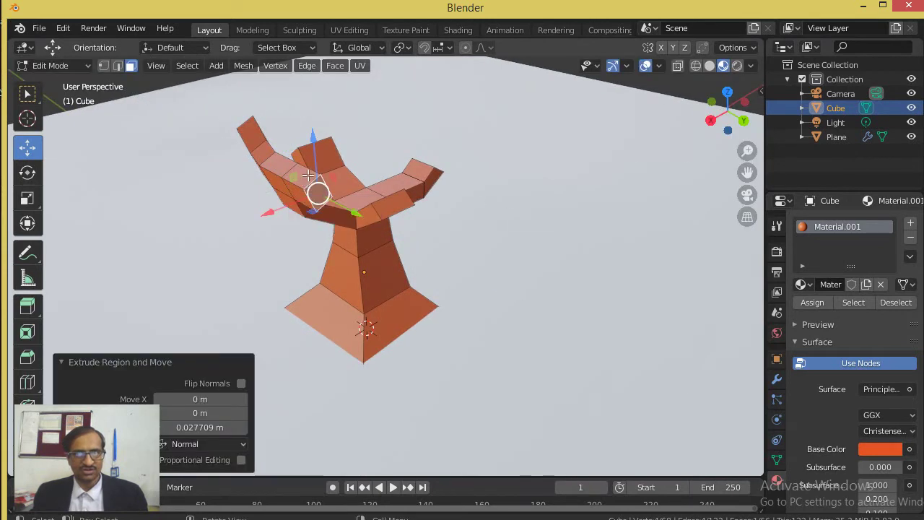
pyautogui.moveTo(314, 164); pyautogui.dragTo(310, 145)
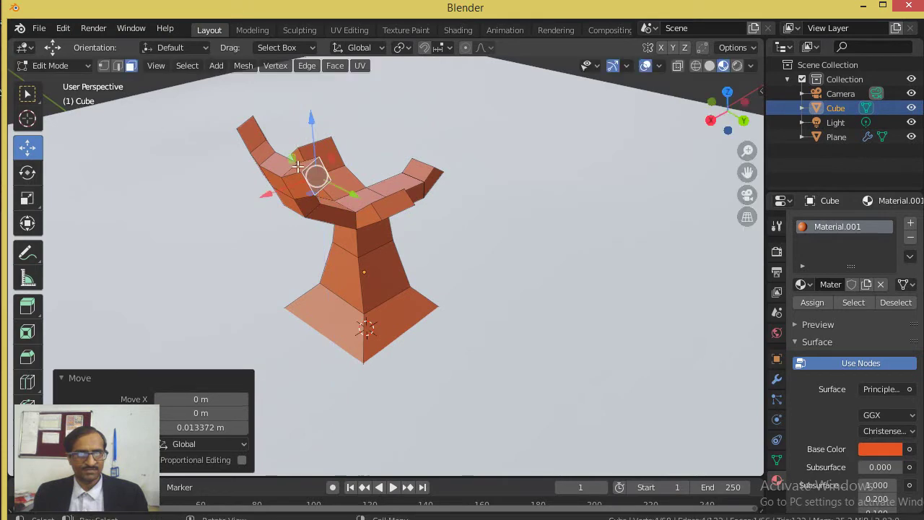
# Step: Extrude the +X branch's raised twig tip about 0.021 m and the top face of the -X branch's end about 0.026 m
pyautogui.press('e')
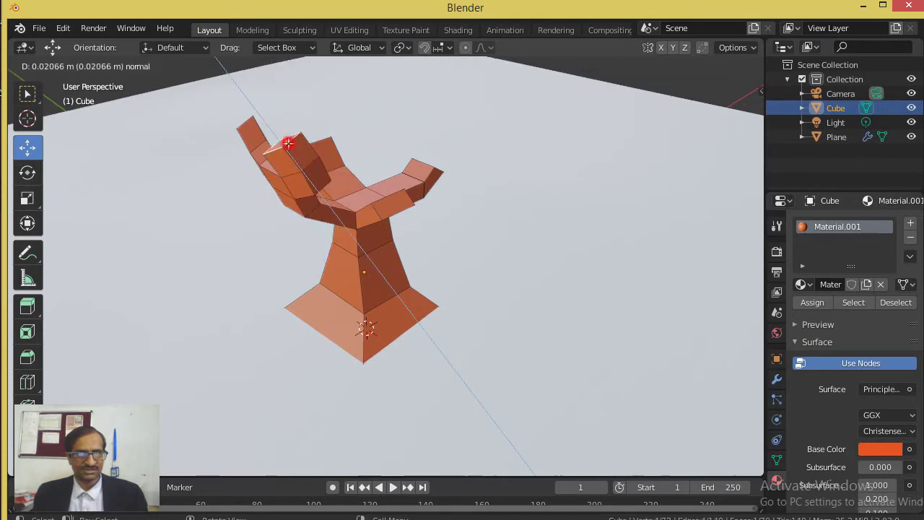
pyautogui.click(293, 152)
pyautogui.moveTo(727, 114)
pyautogui.mouseDown()
pyautogui.moveTo(736, 120)
pyautogui.moveTo(732, 141)
pyautogui.moveTo(737, 122)
pyautogui.mouseUp()
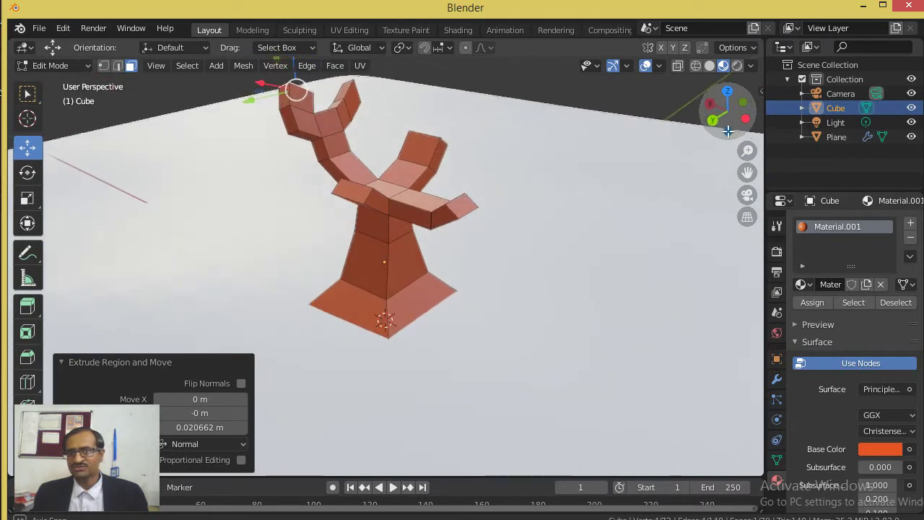
pyautogui.moveTo(726, 113); pyautogui.dragTo(484, 153)
pyautogui.click(454, 204)
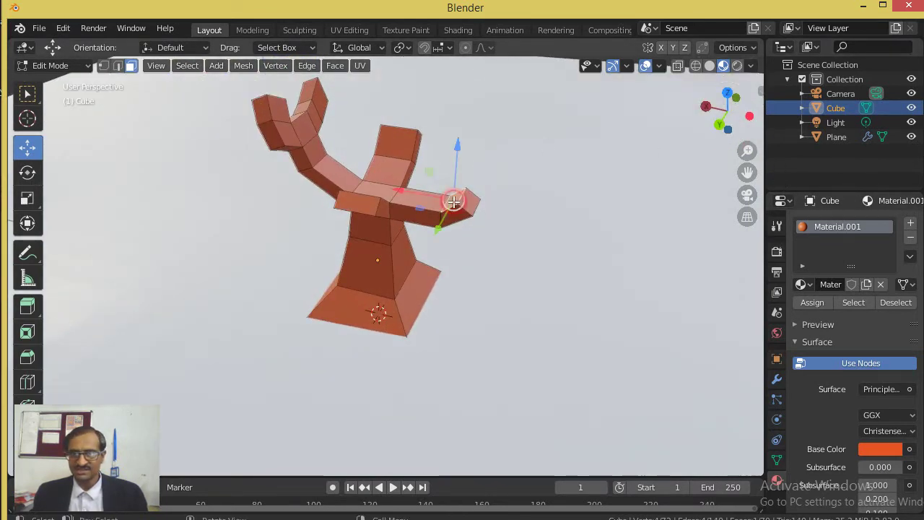
pyautogui.press('e')
pyautogui.click(444, 171)
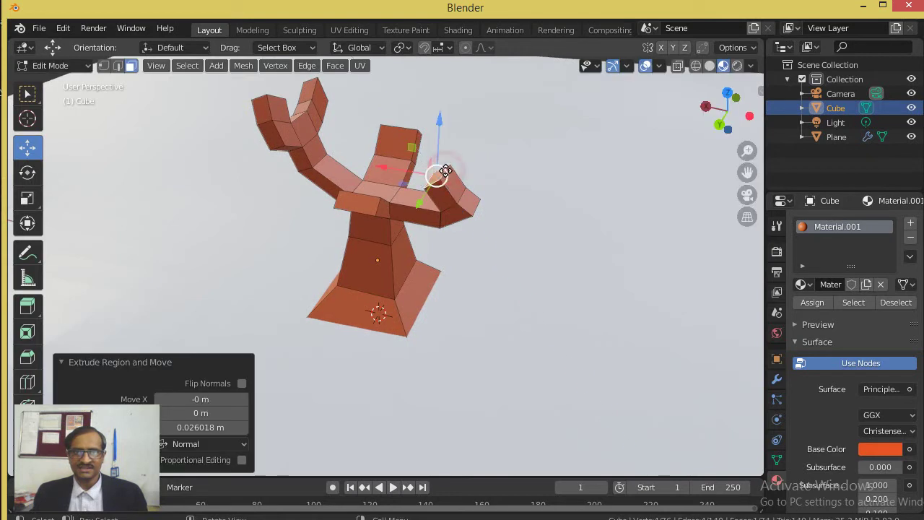
# Step: Extend the -X branch outward in two segments, the first about 0.043 m, and extrude the end segment's top face upward
pyautogui.press('e')
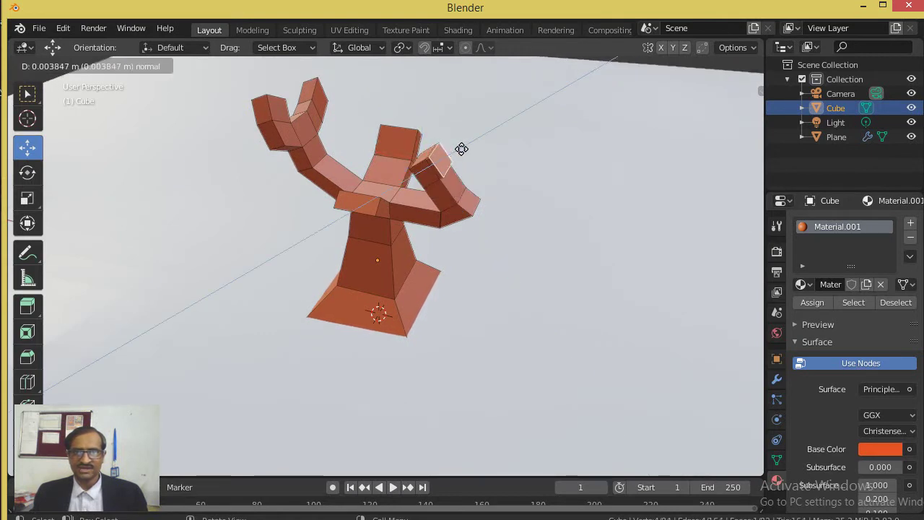
pyautogui.click(478, 140)
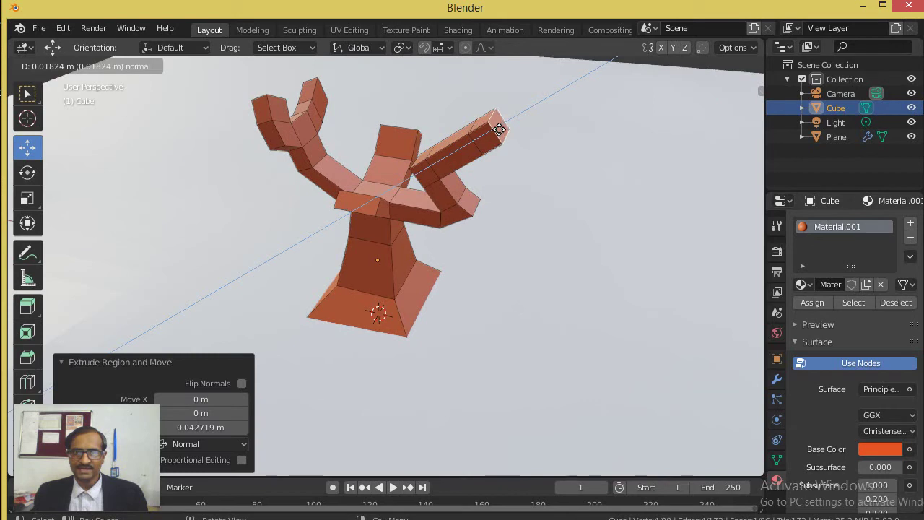
pyautogui.click(497, 127)
pyautogui.click(483, 113)
pyautogui.press('e')
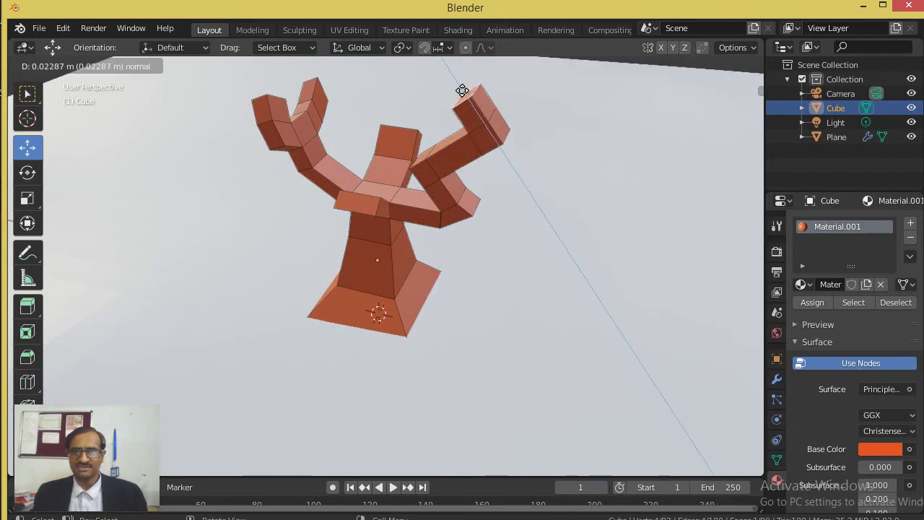
pyautogui.click(514, 129)
# Step: Extrude the +Y branch's face upward about 0.052 m along its normal
pyautogui.click(351, 204)
pyautogui.press('e')
pyautogui.click(342, 175)
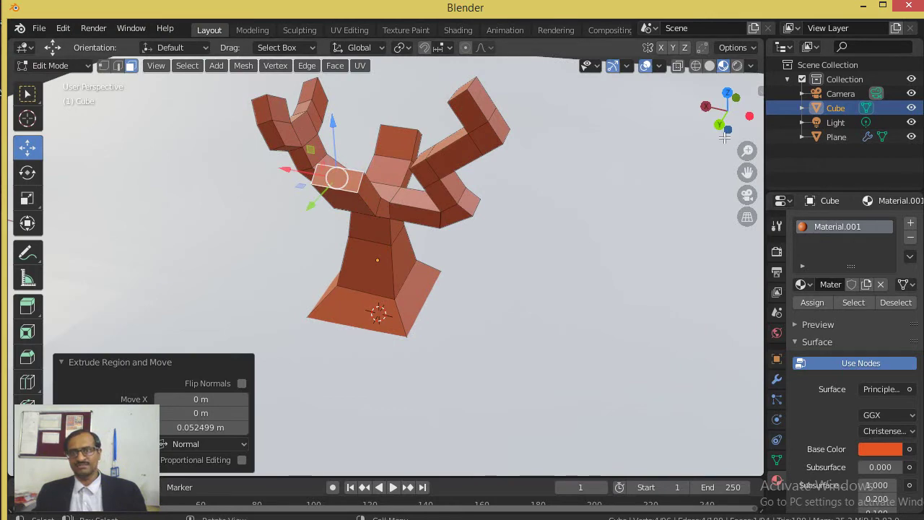
# Step: Extrude a twig about 0.028 m from the underside of the -X branch's tip, raising it about 0.010 m and shifting it about -0.014 m in X
pyautogui.moveTo(725, 135)
pyautogui.mouseDown()
pyautogui.moveTo(434, 94)
pyautogui.moveTo(581, 141)
pyautogui.moveTo(727, 108)
pyautogui.moveTo(728, 142)
pyautogui.mouseUp()
pyautogui.press('Tab')
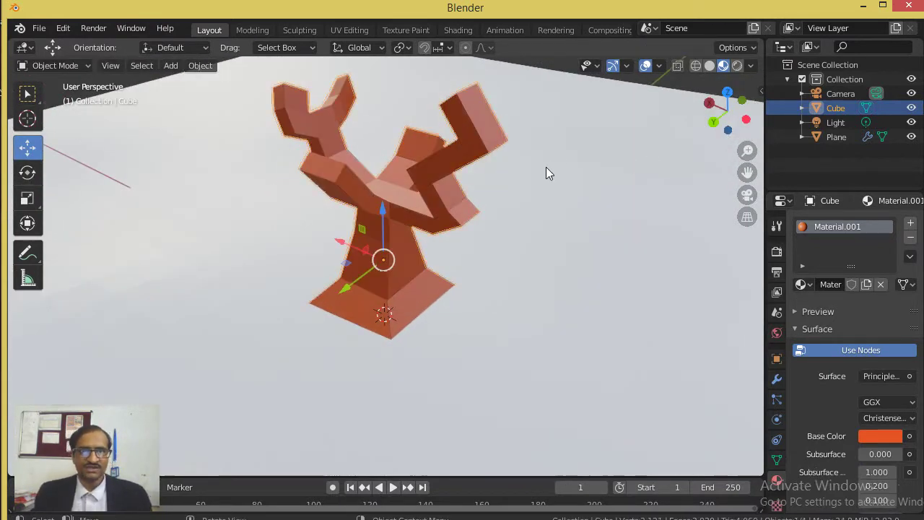
pyautogui.moveTo(724, 139); pyautogui.dragTo(711, 174)
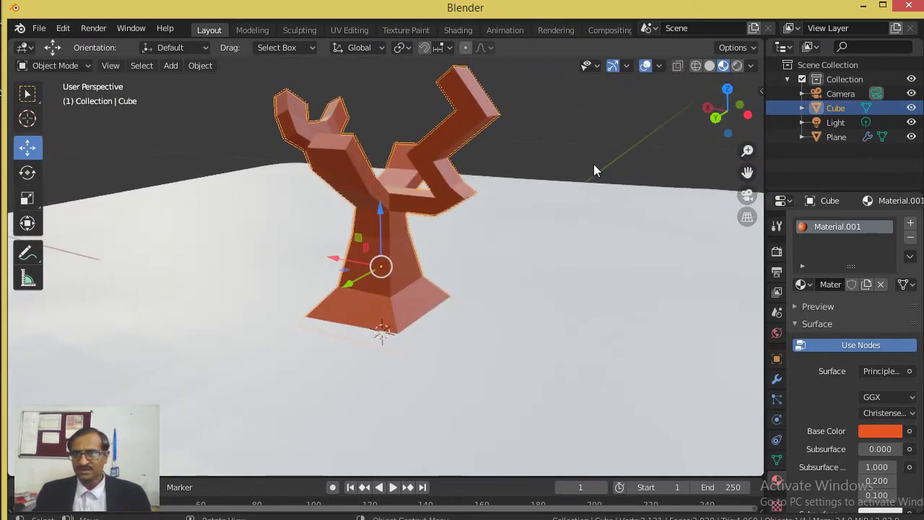
pyautogui.press('Tab')
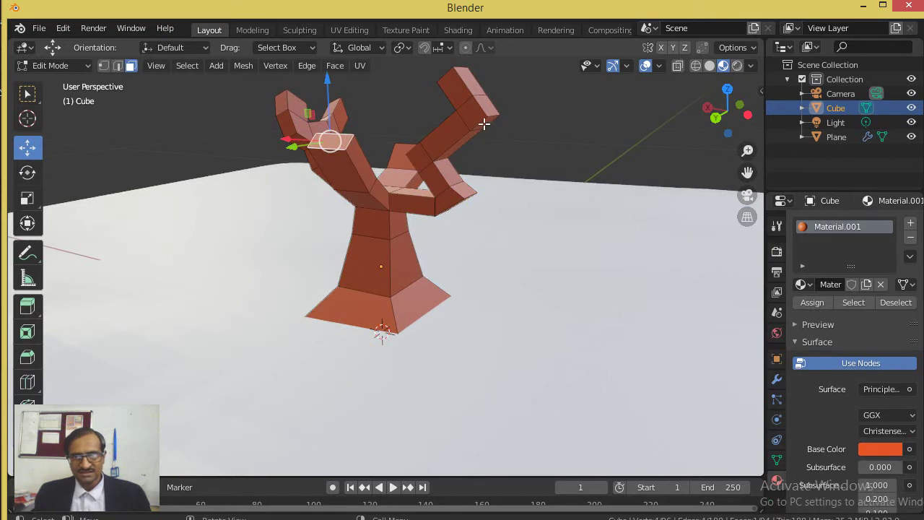
pyautogui.click(485, 122)
pyautogui.press('e')
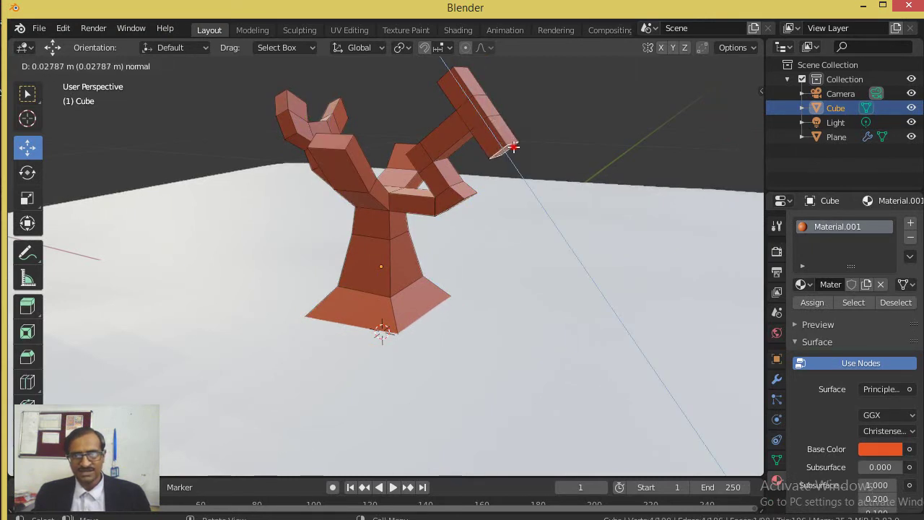
pyautogui.click(512, 146)
pyautogui.moveTo(505, 122); pyautogui.dragTo(512, 110)
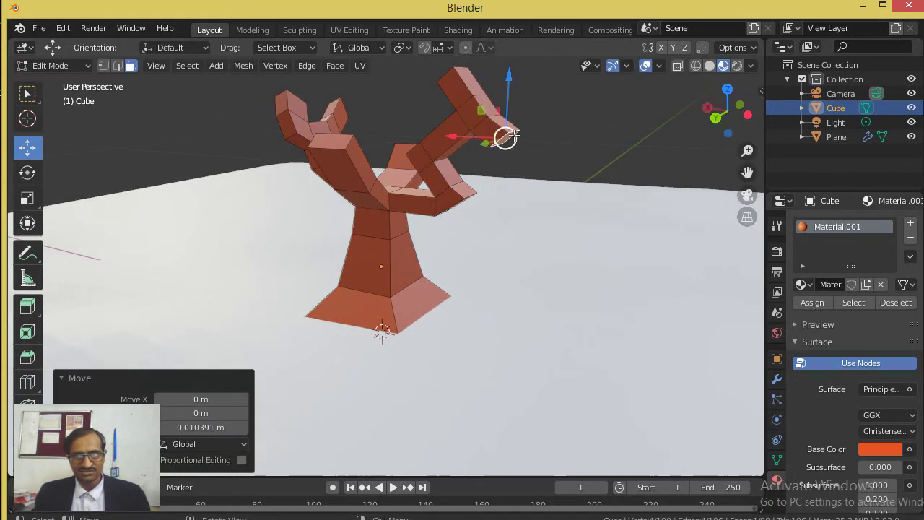
pyautogui.moveTo(476, 137); pyautogui.dragTo(495, 136)
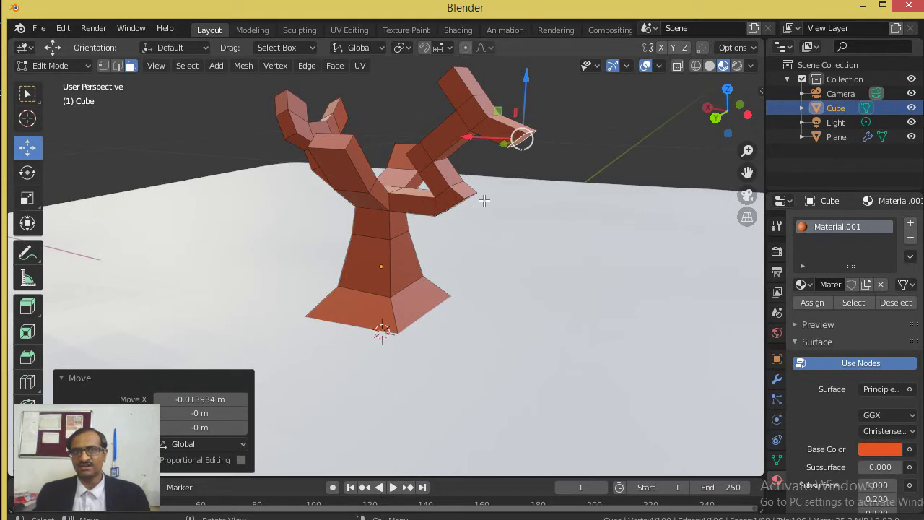
# Step: Lower the +Y branch's end face about 0.019 m and leave mesh editing
pyautogui.click(333, 148)
pyautogui.moveTo(329, 111); pyautogui.dragTo(322, 136)
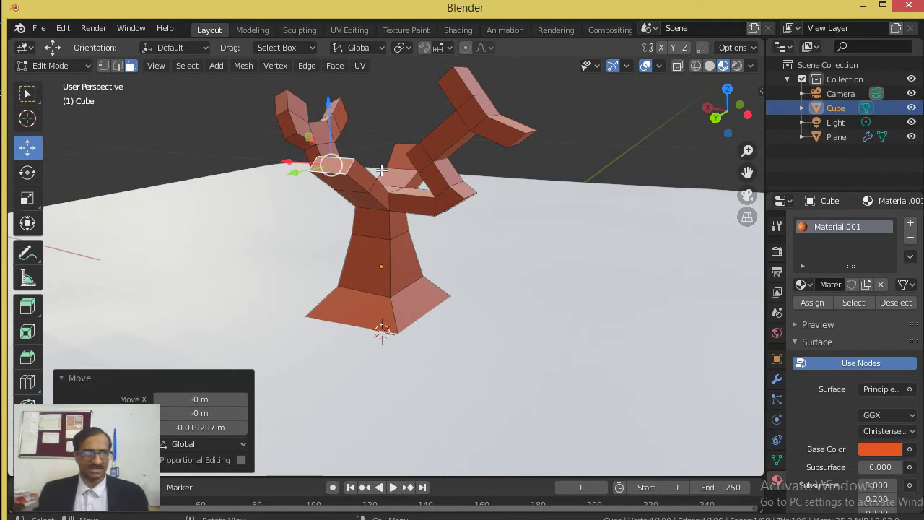
pyautogui.press('Tab')
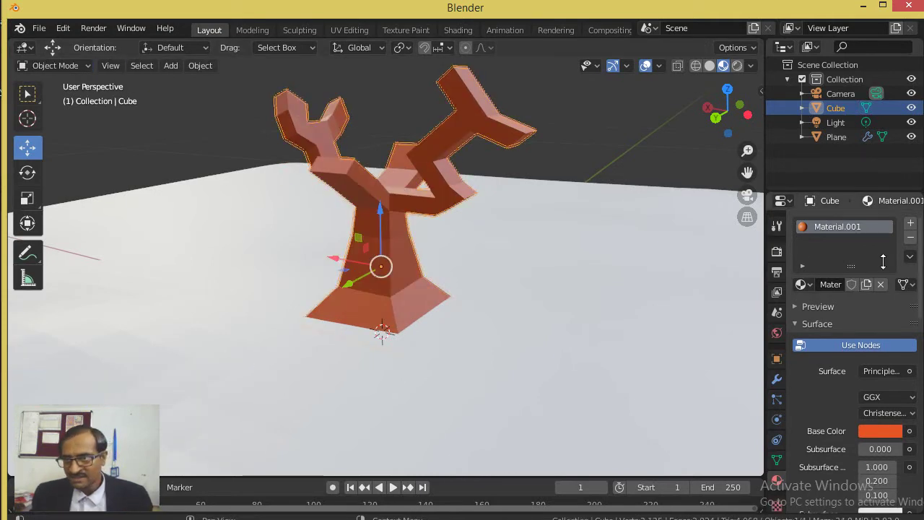
# Step: Add a Subdivision Surface modifier to the tree with the viewport subdivisions set to 2
pyautogui.click(777, 379)
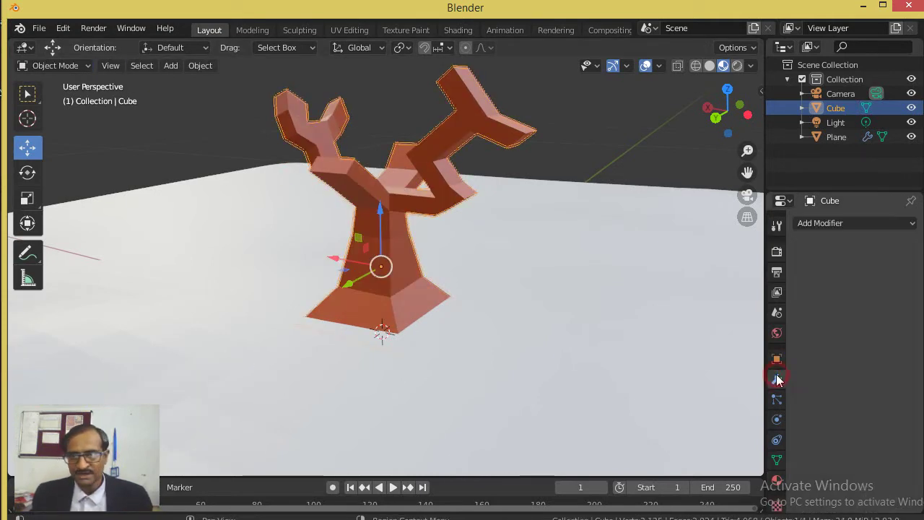
pyautogui.click(850, 226)
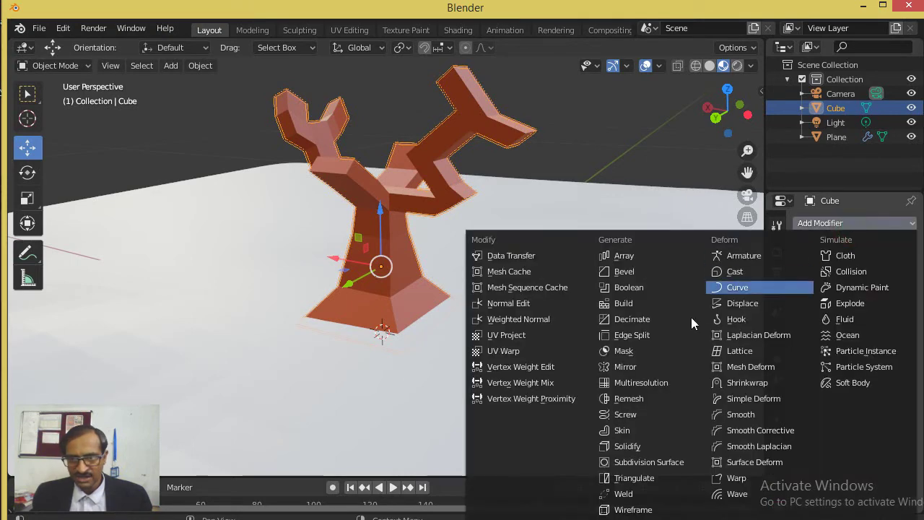
pyautogui.click(641, 462)
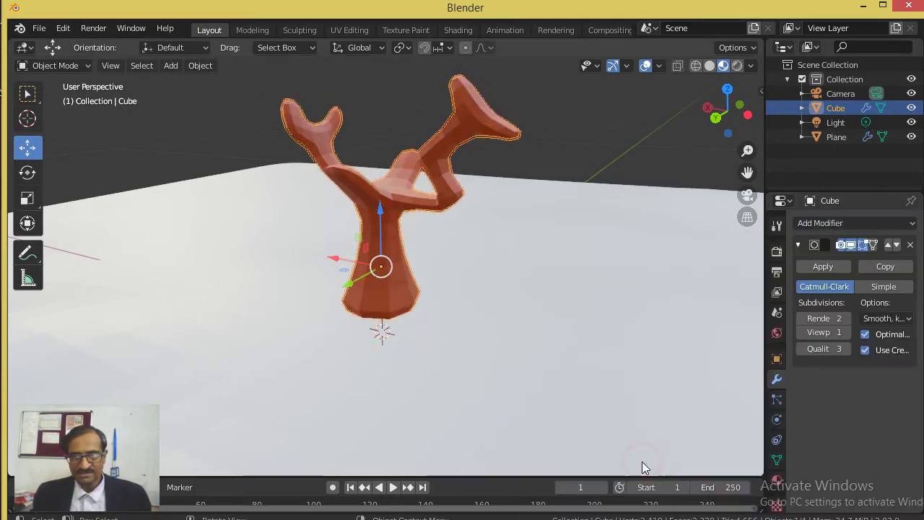
pyautogui.click(846, 331)
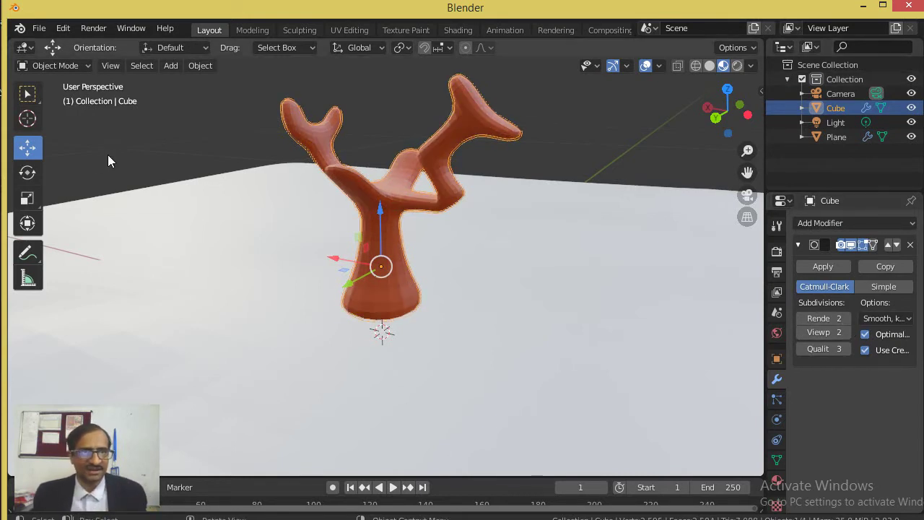
# Step: Spread the corner vertices of the trunk's base outward to widen the foot of the tree
pyautogui.press('Tab')
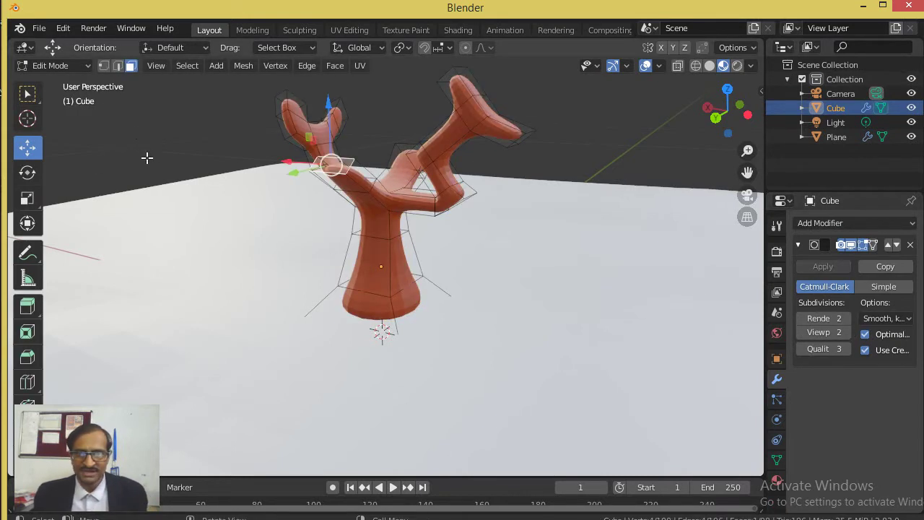
pyautogui.click(103, 65)
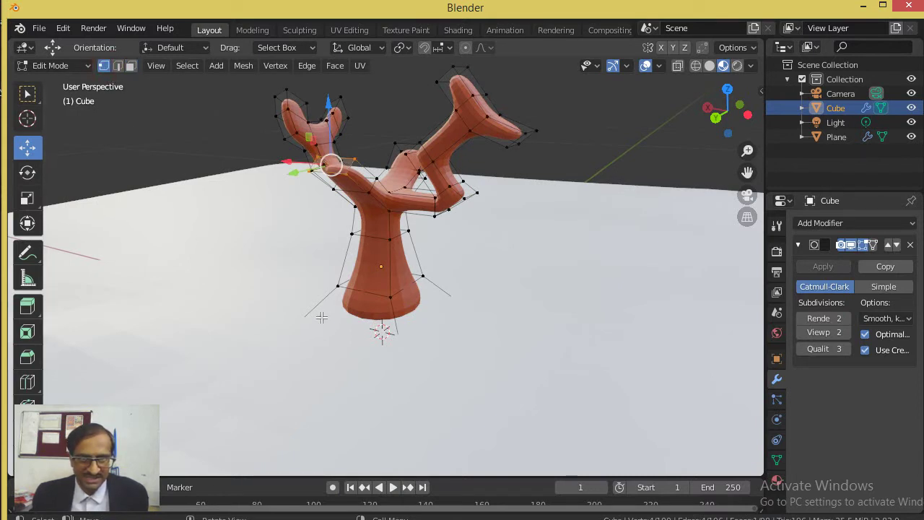
pyautogui.moveTo(249, 293); pyautogui.dragTo(331, 374)
pyautogui.moveTo(261, 314); pyautogui.dragTo(226, 294)
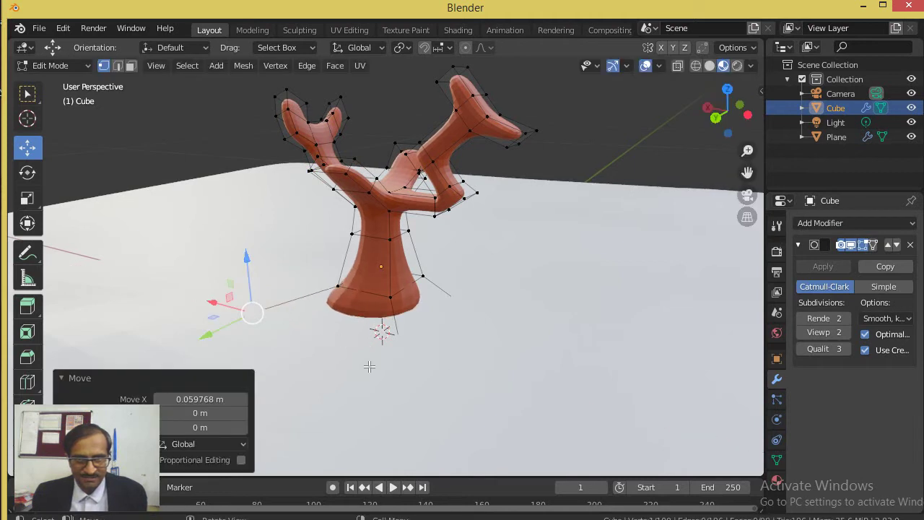
pyautogui.moveTo(383, 336); pyautogui.dragTo(421, 361)
pyautogui.moveTo(476, 275); pyautogui.dragTo(469, 301)
# Step: Lower a vertex pair on the -X branch's fork about 0.008 m and shift the +X branch's outer twig vertices inward along X
pyautogui.moveTo(480, 124); pyautogui.dragTo(493, 102)
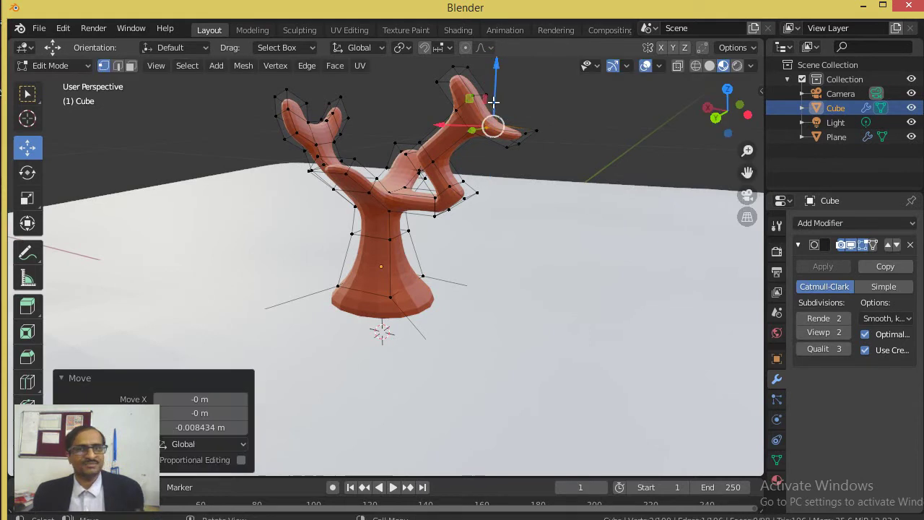
pyautogui.moveTo(291, 104); pyautogui.dragTo(258, 93)
pyautogui.click(299, 137)
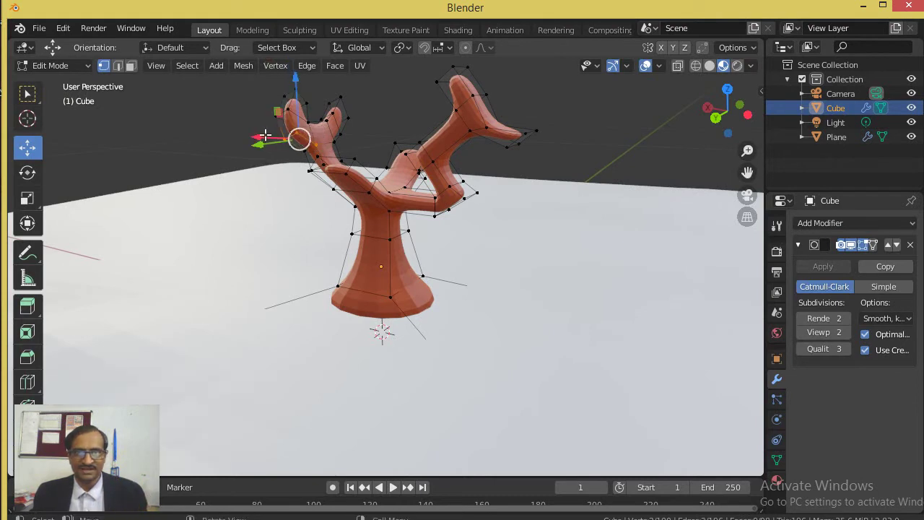
pyautogui.moveTo(258, 137); pyautogui.dragTo(268, 139)
# Step: Shift a pair of vertices on the -Y branch about 0.023 m along X
pyautogui.moveTo(345, 179); pyautogui.dragTo(300, 157)
pyautogui.moveTo(425, 180)
pyautogui.mouseDown()
pyautogui.moveTo(378, 167)
pyautogui.moveTo(436, 182)
pyautogui.moveTo(373, 165)
pyautogui.mouseUp()
pyautogui.click(391, 133)
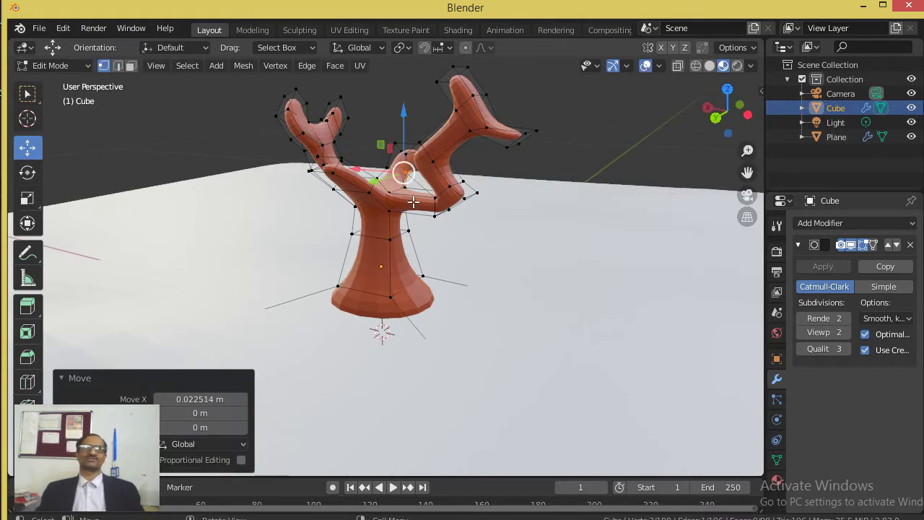
# Step: Reshape the -X branch's elbow vertices and shift a vertex pair at its outer fork about 0.008 m along Y
pyautogui.moveTo(725, 130); pyautogui.dragTo(540, 171)
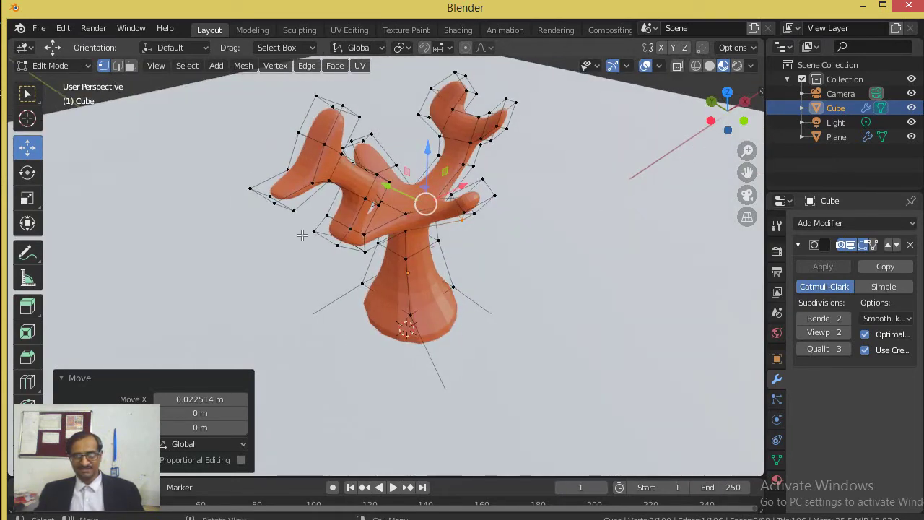
pyautogui.moveTo(359, 272); pyautogui.dragTo(341, 255)
pyautogui.moveTo(310, 216); pyautogui.dragTo(368, 264)
pyautogui.moveTo(356, 226); pyautogui.dragTo(346, 165)
pyautogui.moveTo(307, 137)
pyautogui.mouseDown()
pyautogui.moveTo(295, 128)
pyautogui.moveTo(303, 133)
pyautogui.mouseUp()
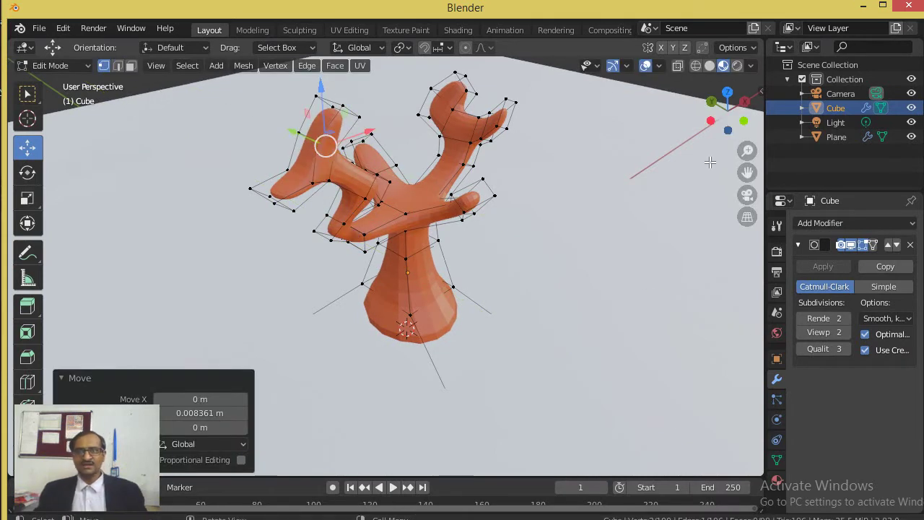
# Step: Lower a vertex pair at the base of the branches, near the trunk's top, about 0.033 m
pyautogui.moveTo(733, 136); pyautogui.dragTo(613, 157)
pyautogui.moveTo(657, 95); pyautogui.dragTo(667, 72)
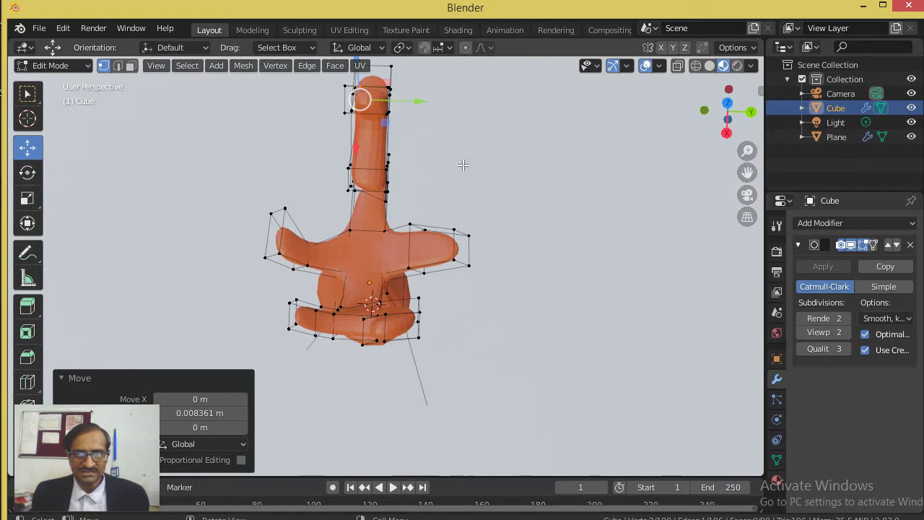
pyautogui.moveTo(435, 245); pyautogui.dragTo(434, 246)
pyautogui.moveTo(426, 190)
pyautogui.mouseDown()
pyautogui.moveTo(423, 212)
pyautogui.moveTo(424, 204)
pyautogui.mouseUp()
# Step: Nudge the vertices at the -X branch's elbow and return to Object Mode
pyautogui.moveTo(726, 120); pyautogui.dragTo(846, 42)
pyautogui.moveTo(718, 153); pyautogui.dragTo(715, 160)
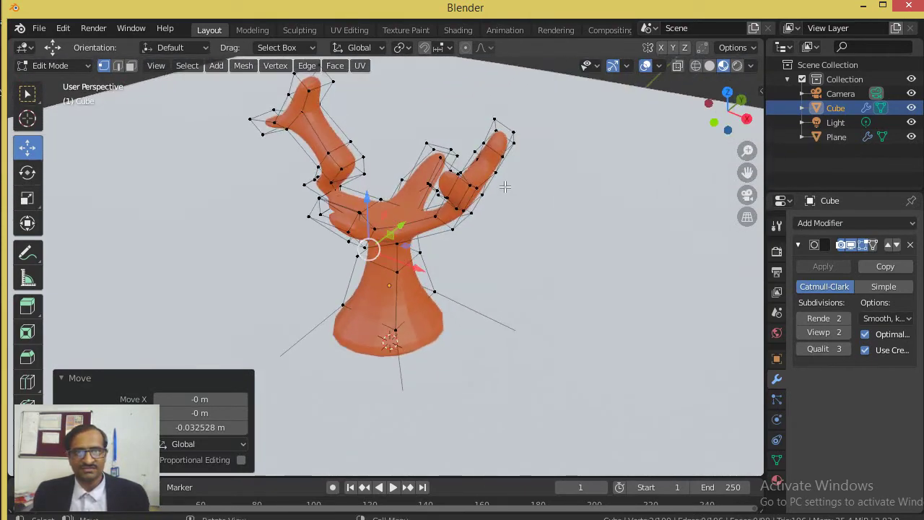
pyautogui.click(362, 158)
pyautogui.moveTo(395, 136); pyautogui.dragTo(382, 145)
pyautogui.press('Tab')
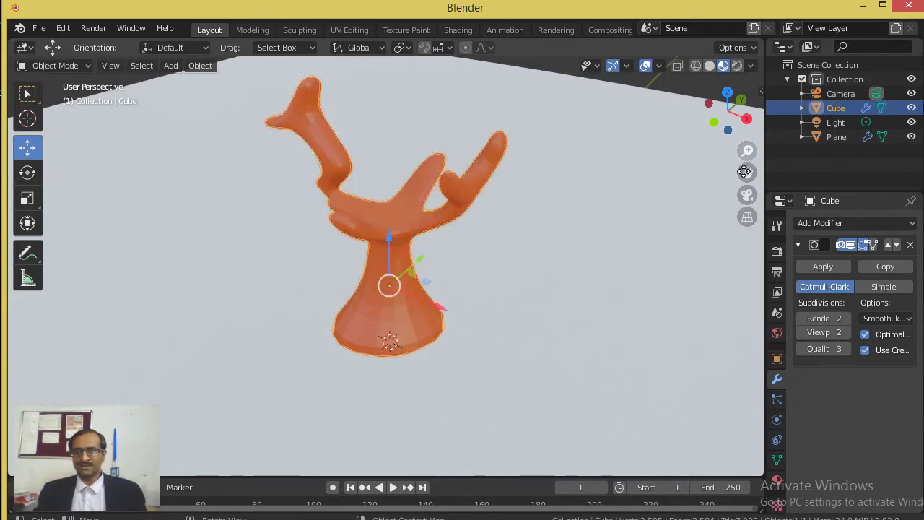
# Step: Check the trees in the YouTube cartoon reference in the browser and switch back to Blender
pyautogui.moveTo(725, 138); pyautogui.dragTo(700, 140)
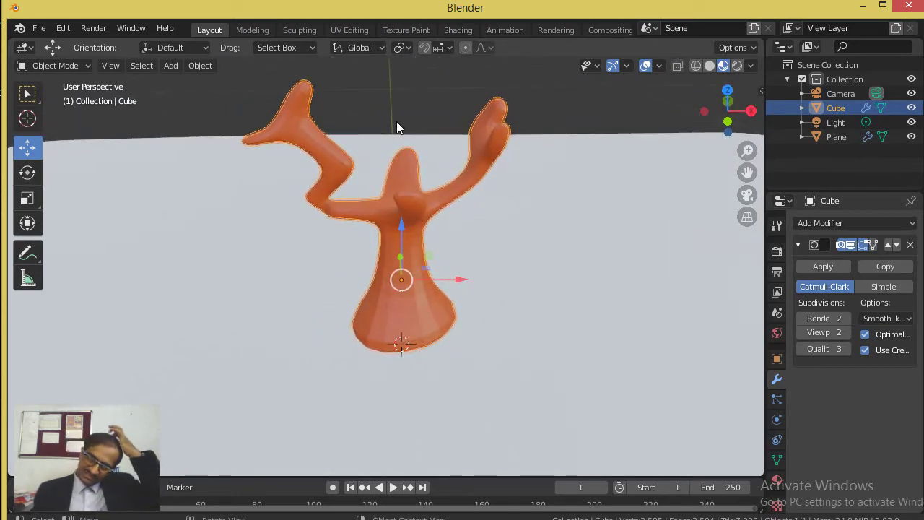
pyautogui.hotkey('alt', 'Tab')
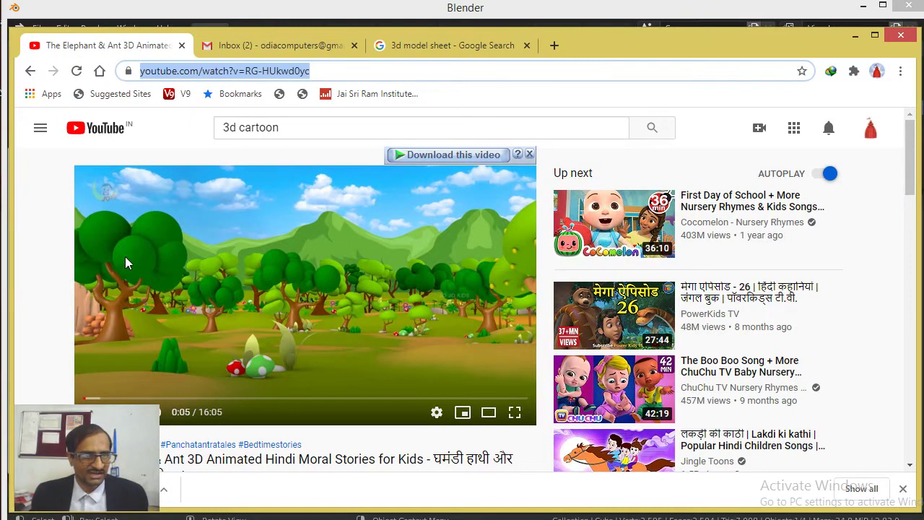
pyautogui.hotkey('alt', 'Tab')
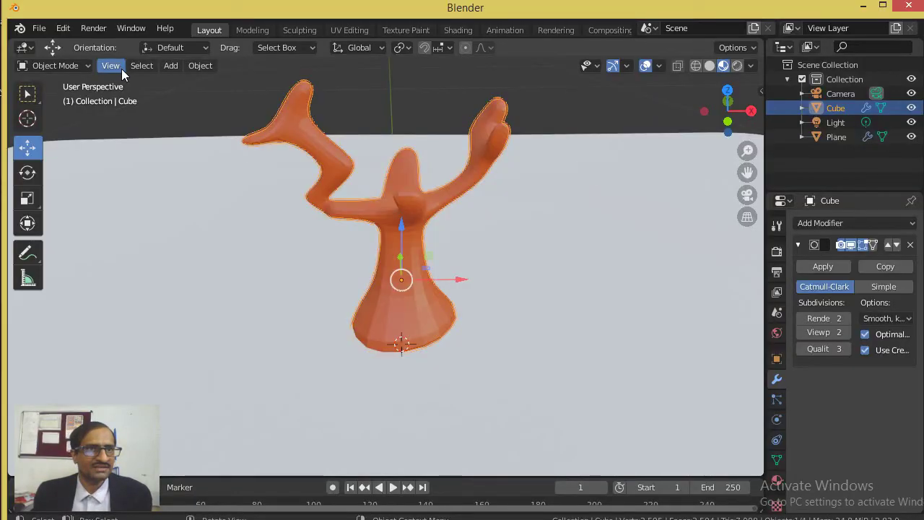
# Step: Add a UV sphere at the origin and set its scale to 0.2 on X, Y and Z
pyautogui.click(171, 66)
pyautogui.moveTo(183, 85)
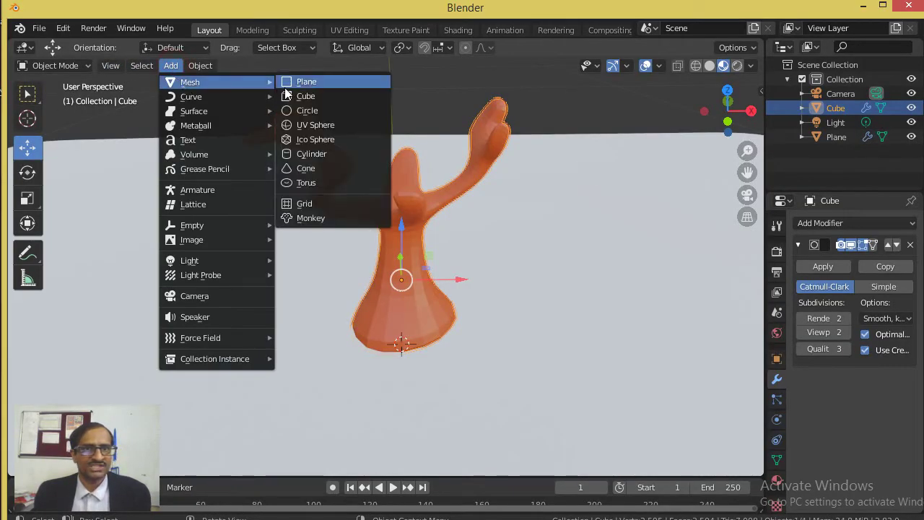
pyautogui.click(327, 125)
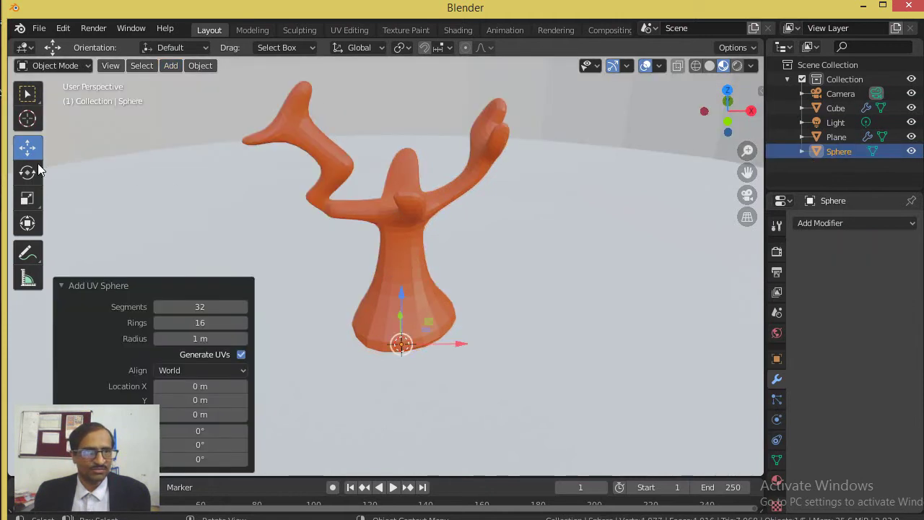
pyautogui.click(27, 198)
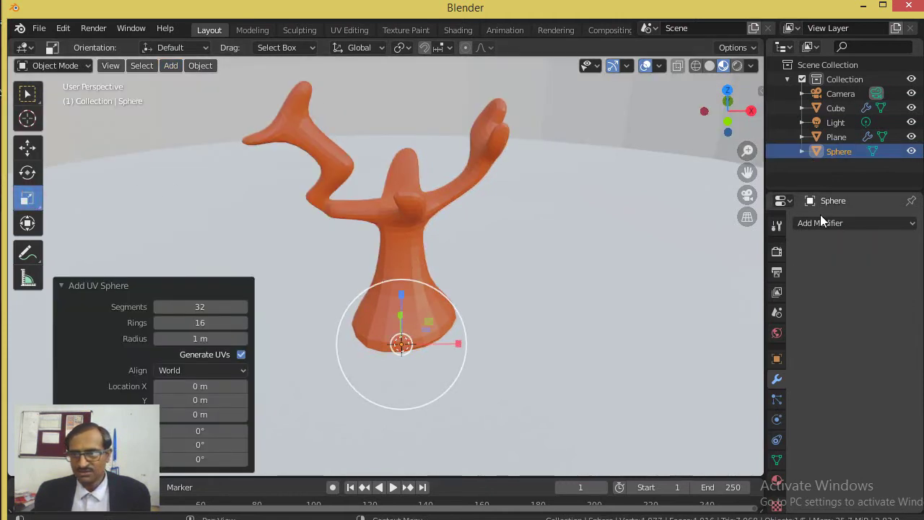
pyautogui.click(776, 359)
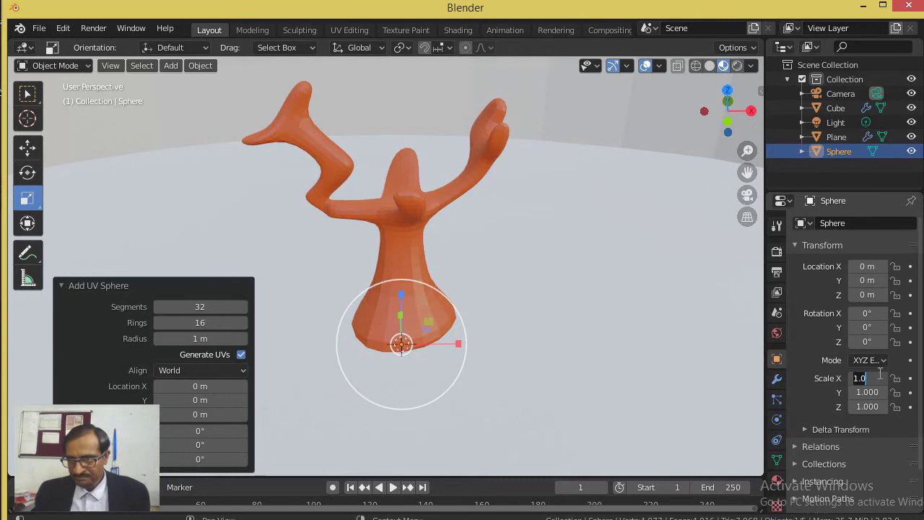
pyautogui.write('0.2')
pyautogui.press('Return')
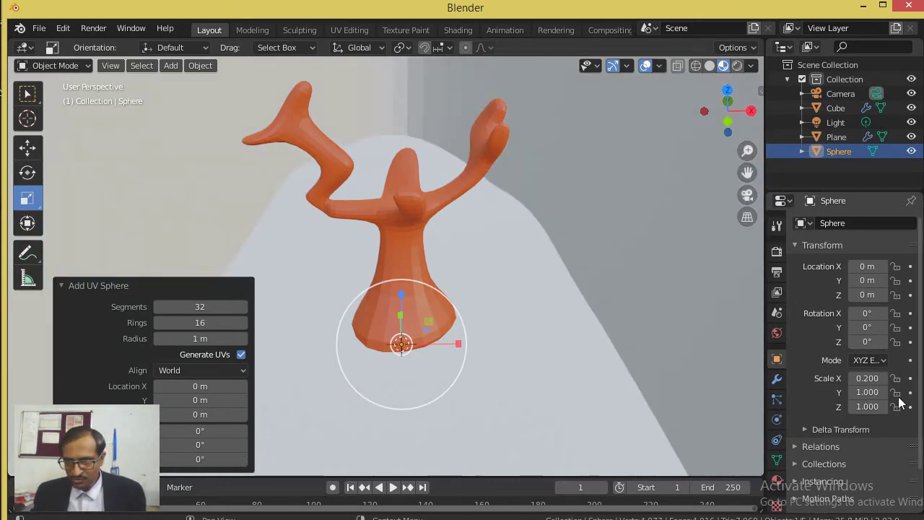
pyautogui.press('Return')
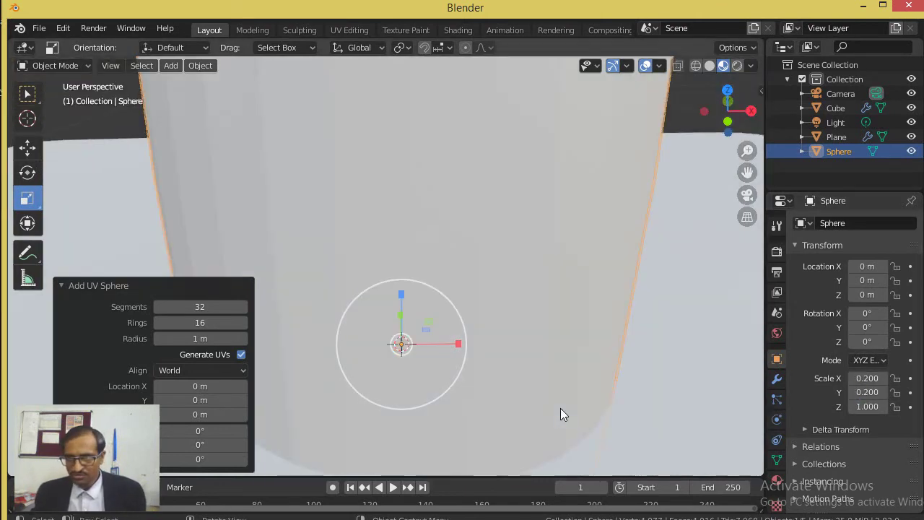
pyautogui.click(866, 407)
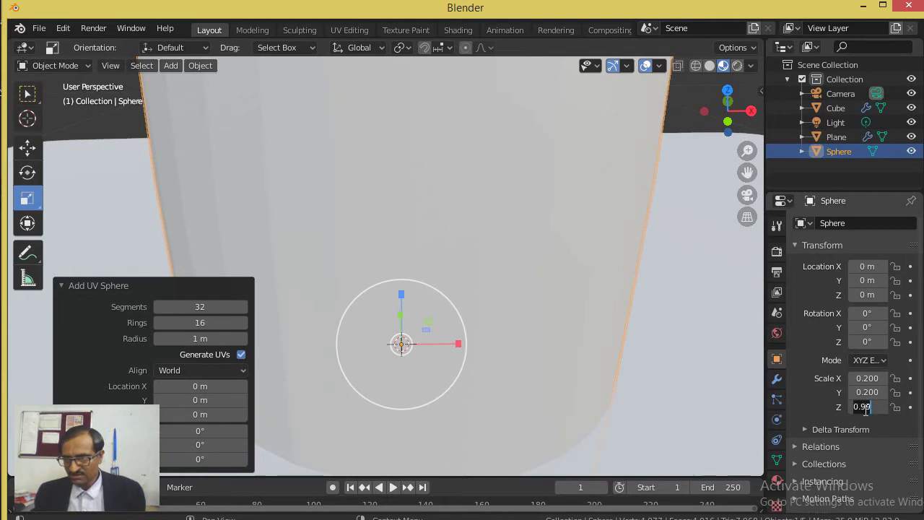
pyautogui.press('Return')
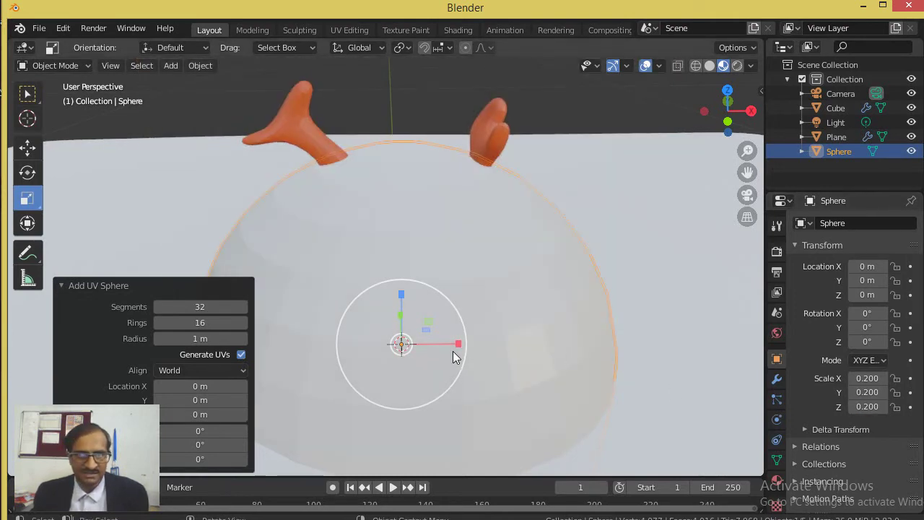
# Step: Scale the sphere down to about 0.073 on X and 0.089 on Z, and raise it about 0.211 m onto the branches
pyautogui.moveTo(459, 346); pyautogui.dragTo(423, 342)
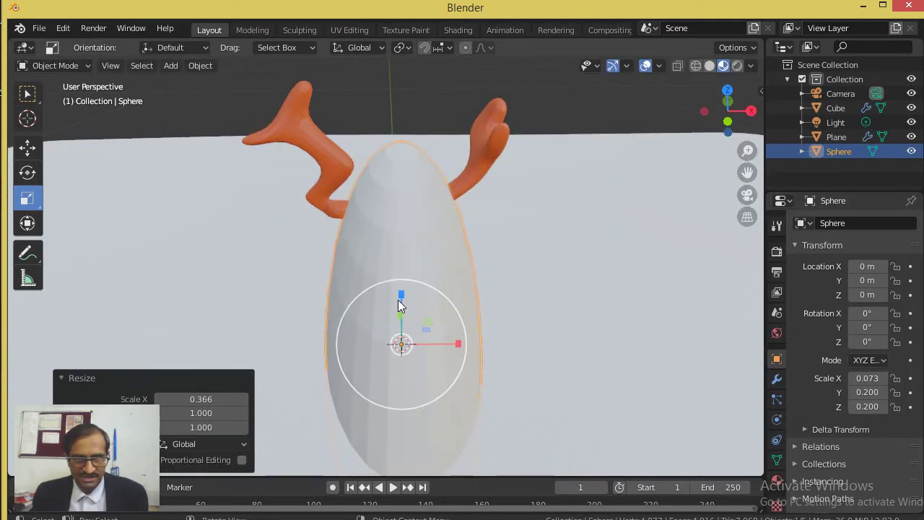
pyautogui.moveTo(401, 297); pyautogui.dragTo(402, 332)
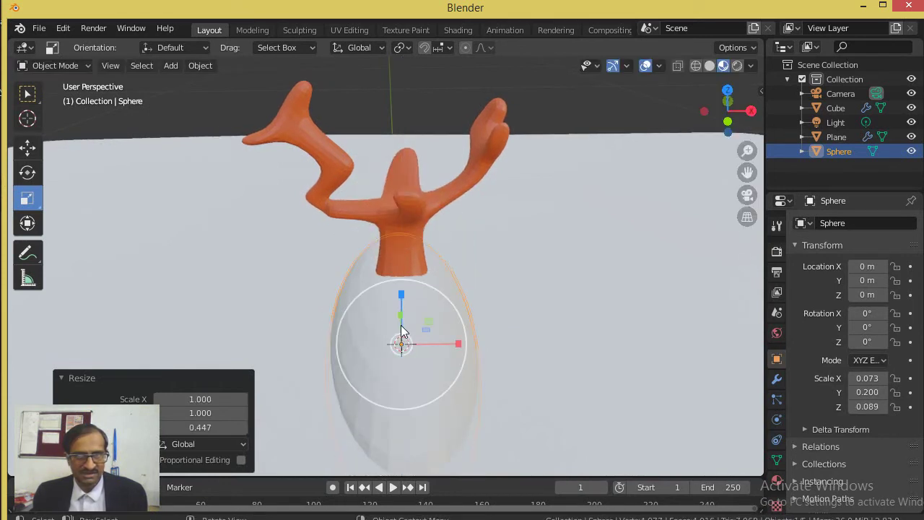
pyautogui.click(28, 148)
pyautogui.moveTo(401, 303); pyautogui.dragTo(339, 107)
pyautogui.moveTo(731, 135); pyautogui.dragTo(11, 162)
# Step: Narrow the sphere to a Y scale of about 0.071 and shift it about -0.061 m along Y
pyautogui.click(27, 197)
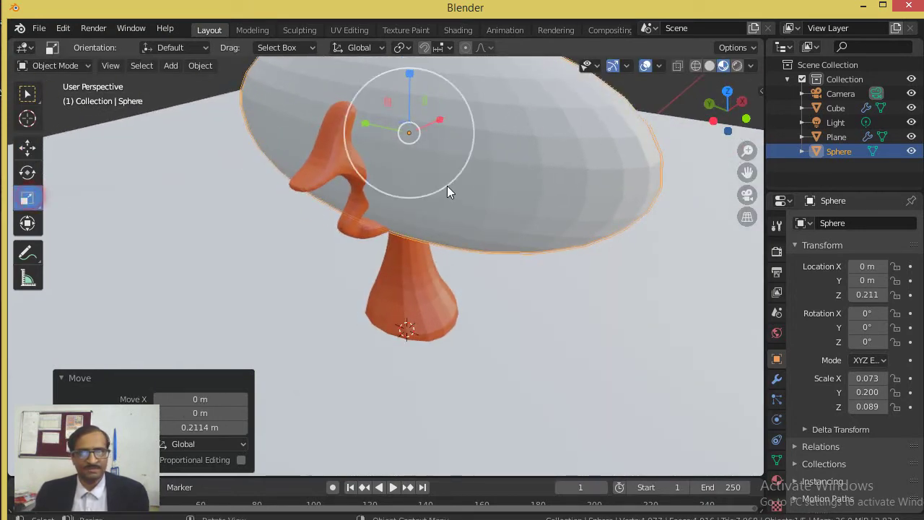
pyautogui.moveTo(367, 127); pyautogui.dragTo(452, 148)
pyautogui.click(27, 147)
pyautogui.click(30, 205)
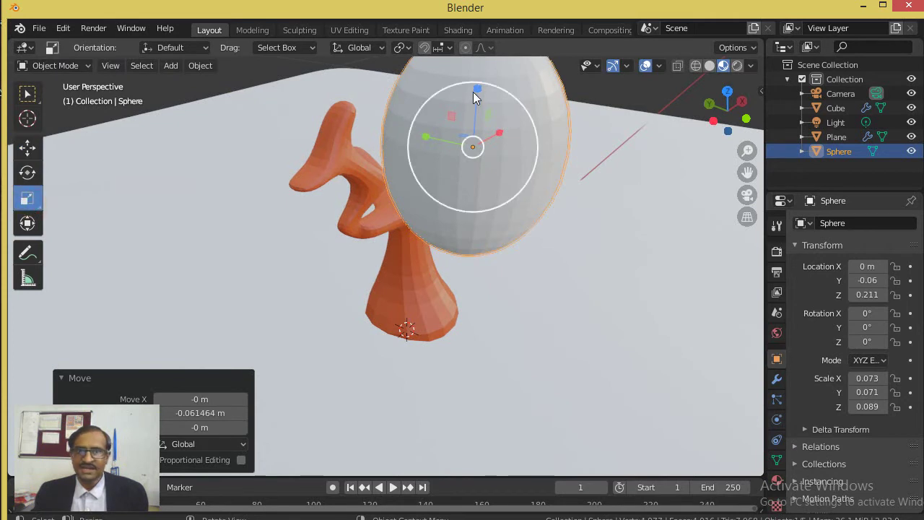
# Step: Shrink the sphere to a scale of about 0.036 on X, 0.040 on Y and 0.049 on Z
pyautogui.moveTo(476, 89); pyautogui.dragTo(476, 115)
pyautogui.moveTo(426, 137); pyautogui.dragTo(448, 155)
pyautogui.moveTo(499, 138); pyautogui.dragTo(435, 137)
pyautogui.moveTo(728, 127); pyautogui.dragTo(589, 220)
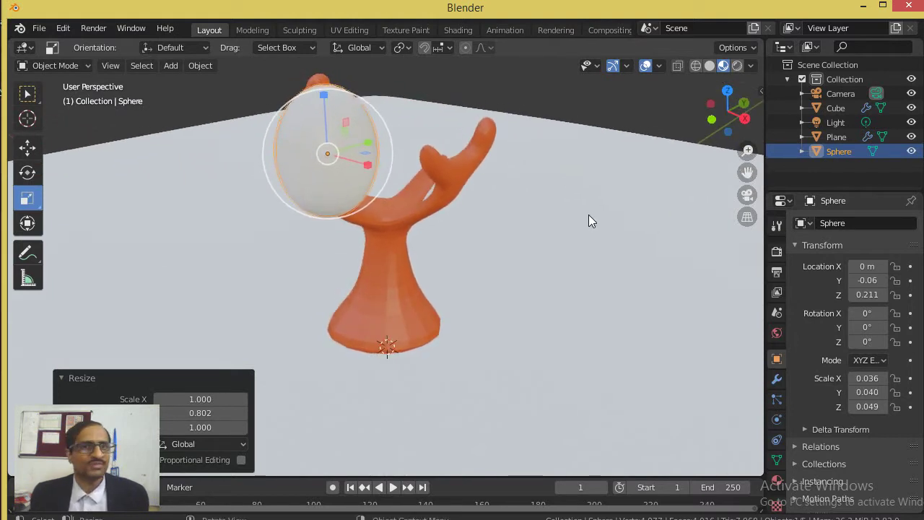
# Step: Give the sphere a new material with a bright green base colour
pyautogui.click(777, 480)
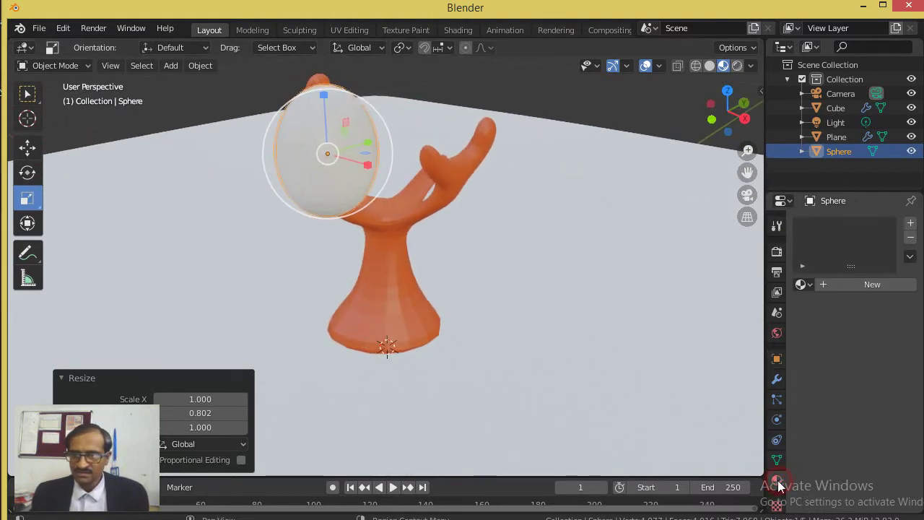
pyautogui.click(874, 284)
pyautogui.click(873, 431)
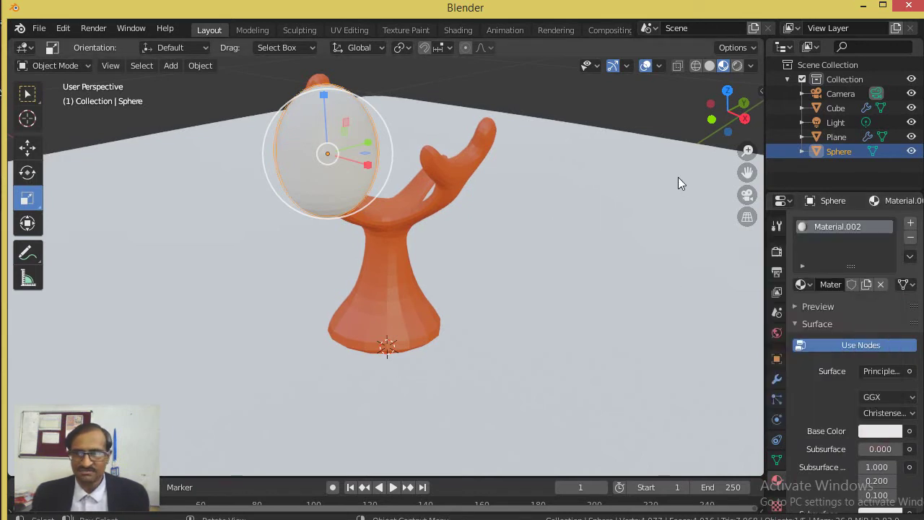
pyautogui.click(865, 436)
pyautogui.moveTo(799, 269)
pyautogui.mouseDown()
pyautogui.moveTo(782, 254)
pyautogui.moveTo(778, 280)
pyautogui.moveTo(789, 277)
pyautogui.moveTo(781, 260)
pyautogui.mouseUp()
pyautogui.click(364, 175)
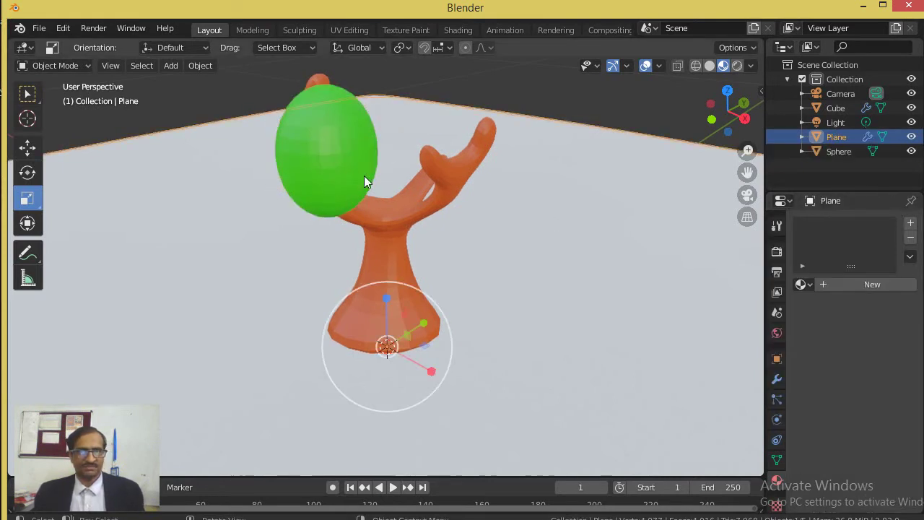
# Step: Duplicate the green sphere about 0.028 m along X
pyautogui.click(338, 173)
pyautogui.hotkey('shift', 'd')
pyautogui.press('x')
pyautogui.click(379, 181)
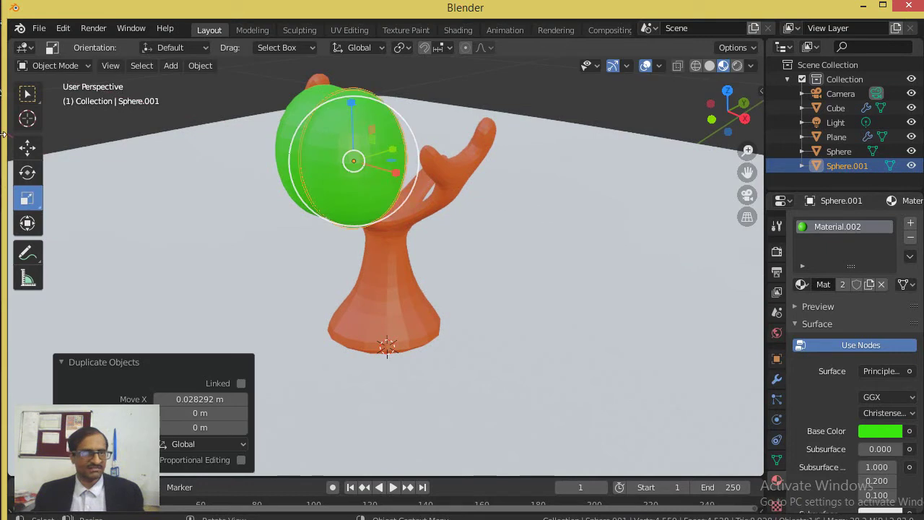
# Step: Shrink the duplicated sphere, narrowing it to about 0.7 on X, and lower it about 0.009 m
pyautogui.moveTo(351, 106); pyautogui.dragTo(376, 156)
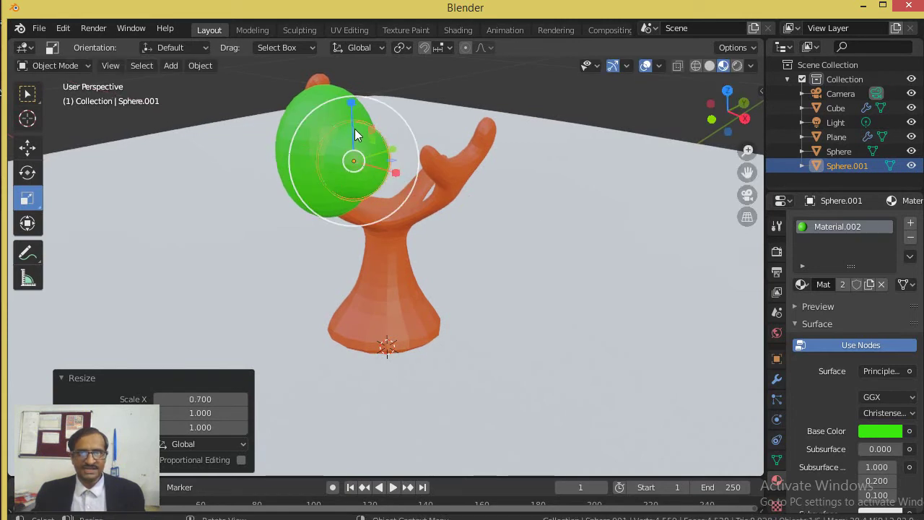
pyautogui.moveTo(351, 124); pyautogui.dragTo(354, 140)
pyautogui.click(28, 147)
pyautogui.moveTo(711, 121); pyautogui.dragTo(789, 158)
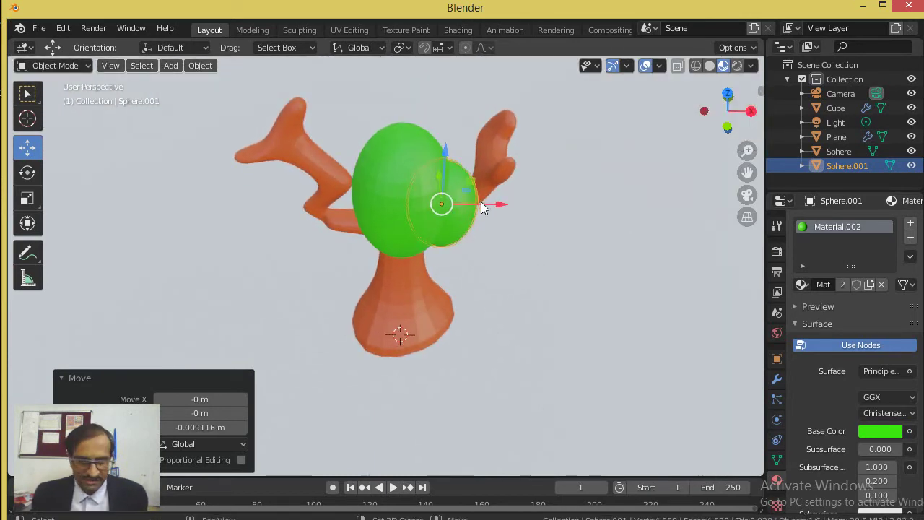
# Step: Duplicate the small sphere about -0.059 m along X to the other side of the large sphere
pyautogui.hotkey('shift', 'd')
pyautogui.press('x')
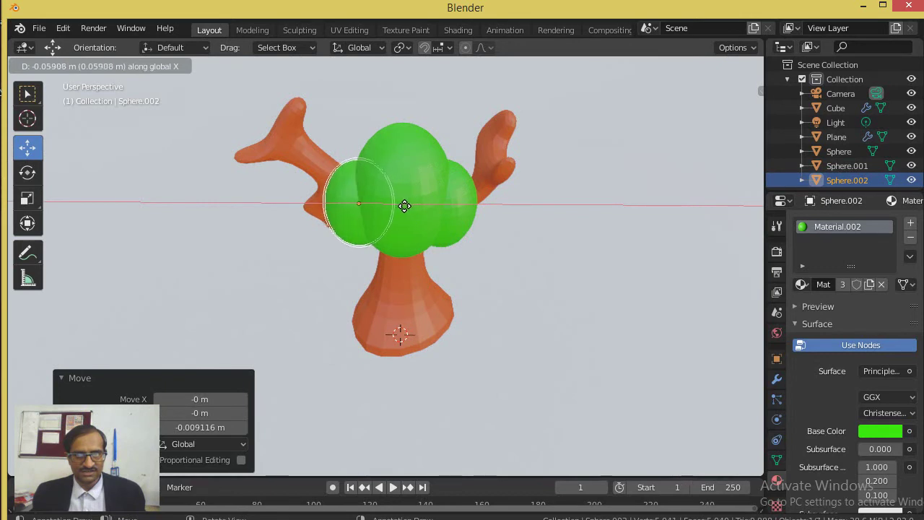
pyautogui.click(406, 209)
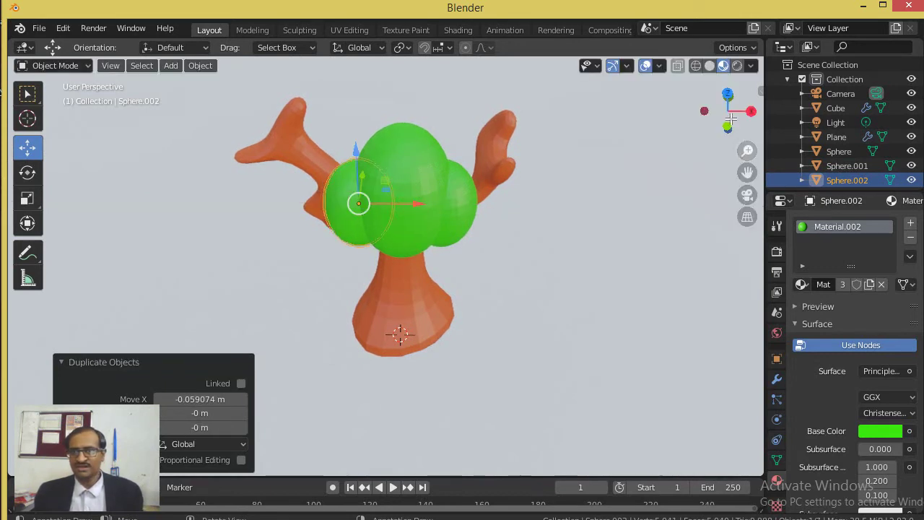
pyautogui.moveTo(739, 126); pyautogui.dragTo(696, 131)
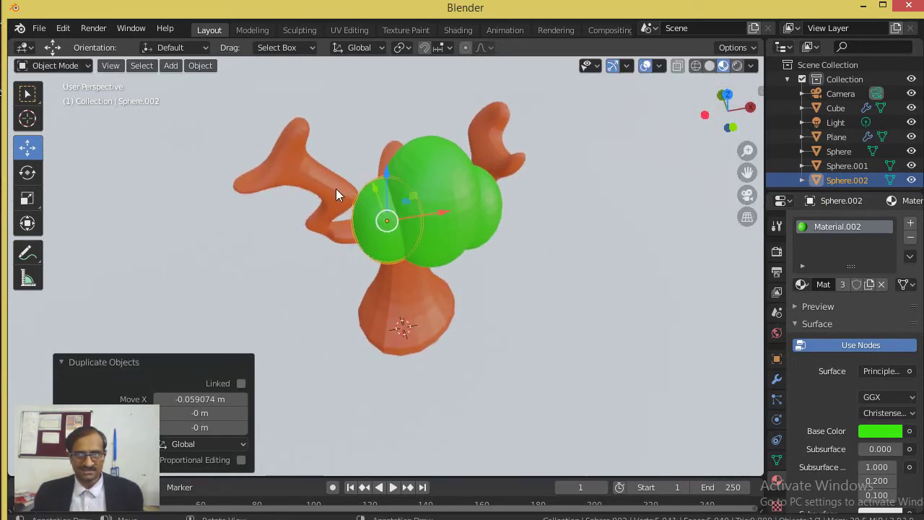
# Step: Duplicate all three green spheres onto the -X branch, offset about -0.096 m in X, 0.057 m in Y and 0.035 m in Z
pyautogui.keyDown('shift'); pyautogui.click(467, 202); pyautogui.keyUp('shift')
pyautogui.keyDown('shift'); pyautogui.click(493, 198); pyautogui.keyUp('shift')
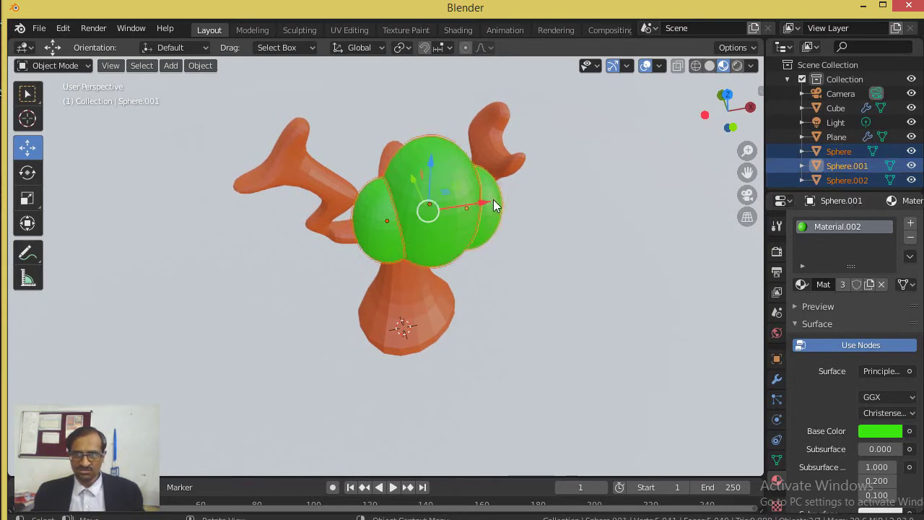
pyautogui.hotkey('shift', 'd')
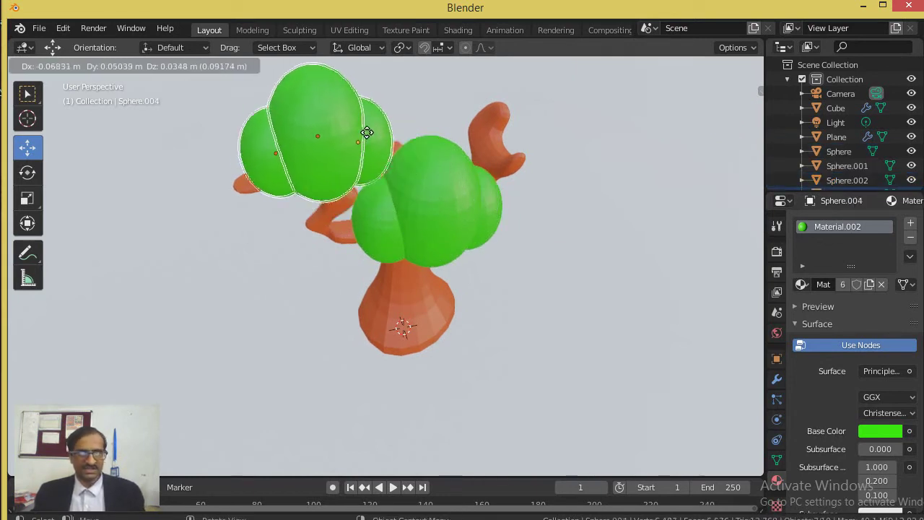
pyautogui.click(353, 141)
# Step: Duplicate the foliage cluster onto the +X branch and shift the copy about 0.044 m along Y
pyautogui.hotkey('shift', 'd')
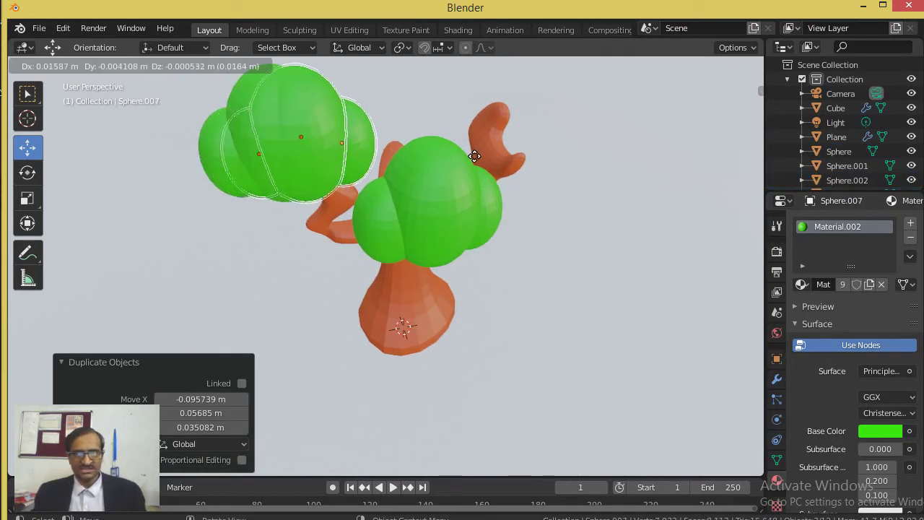
pyautogui.click(600, 125)
pyautogui.moveTo(722, 124); pyautogui.dragTo(437, 182)
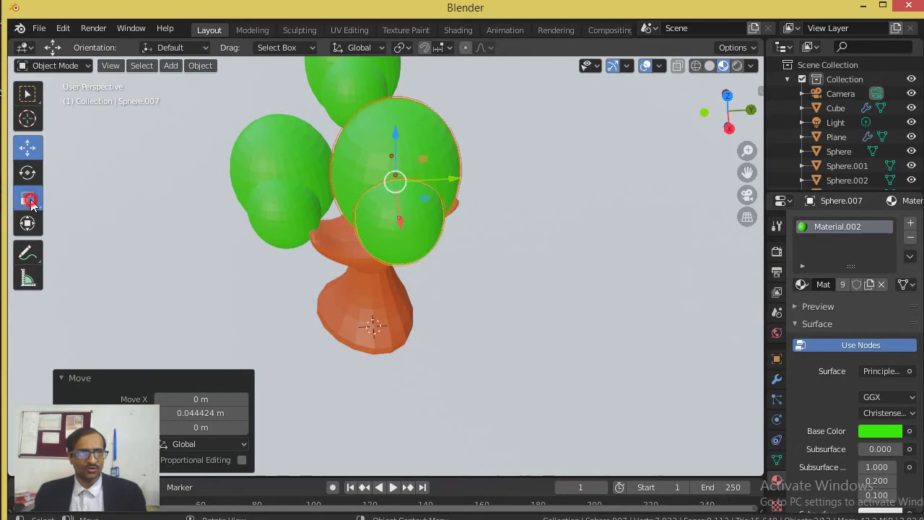
# Step: Scale the +X branch's foliage cluster to about 0.764 on Z and 0.85 on Y, and rotate it about 48.5° around Z
pyautogui.click(27, 197)
pyautogui.moveTo(397, 133); pyautogui.dragTo(397, 142)
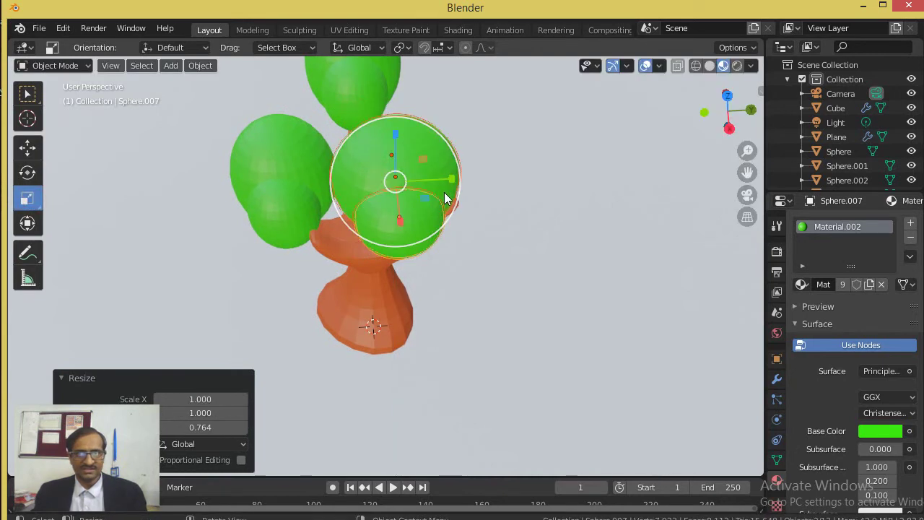
pyautogui.moveTo(452, 179); pyautogui.dragTo(439, 176)
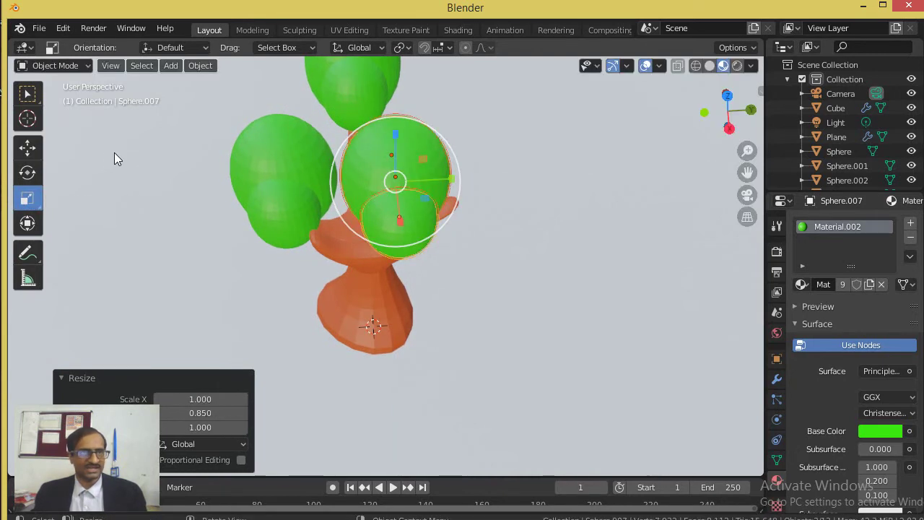
pyautogui.click(26, 172)
pyautogui.moveTo(424, 217); pyautogui.dragTo(469, 181)
pyautogui.moveTo(729, 128); pyautogui.dragTo(662, 155)
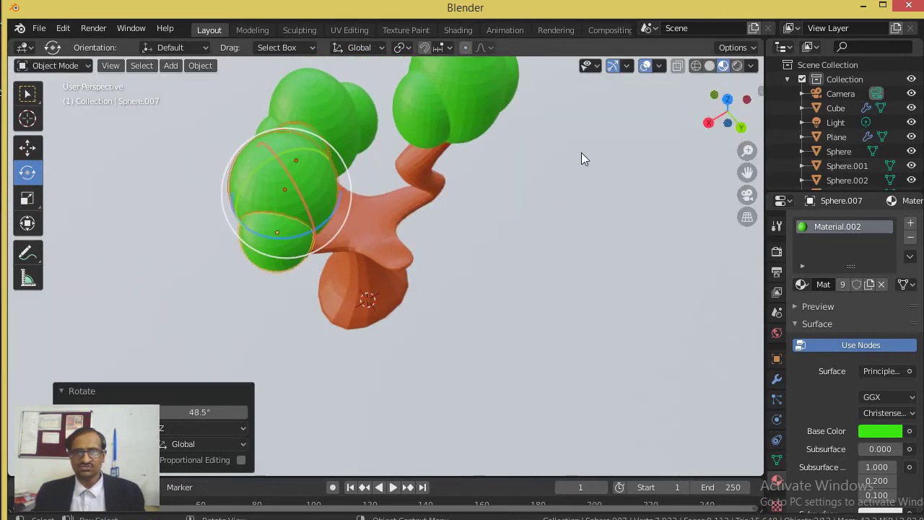
# Step: Duplicate the rotated cluster about -0.050 m in X, 0.052 m in Y and -0.009 m in Z, and turn it about 27.5° around Z
pyautogui.hotkey('shift', 'd')
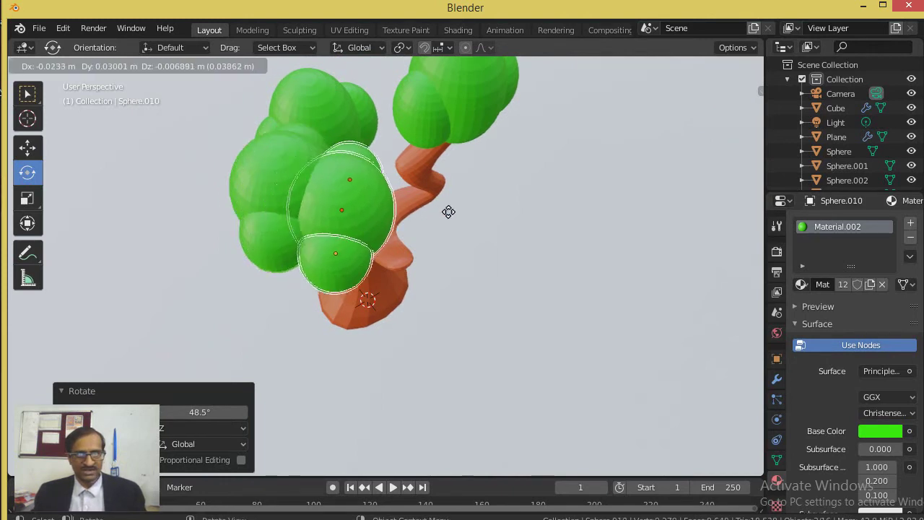
pyautogui.click(471, 216)
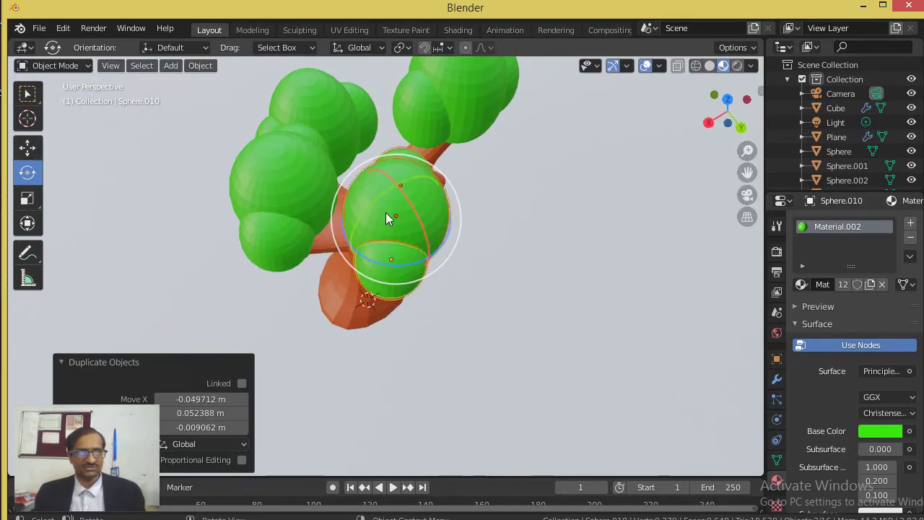
pyautogui.moveTo(412, 262); pyautogui.dragTo(434, 249)
pyautogui.moveTo(727, 109); pyautogui.dragTo(762, 117)
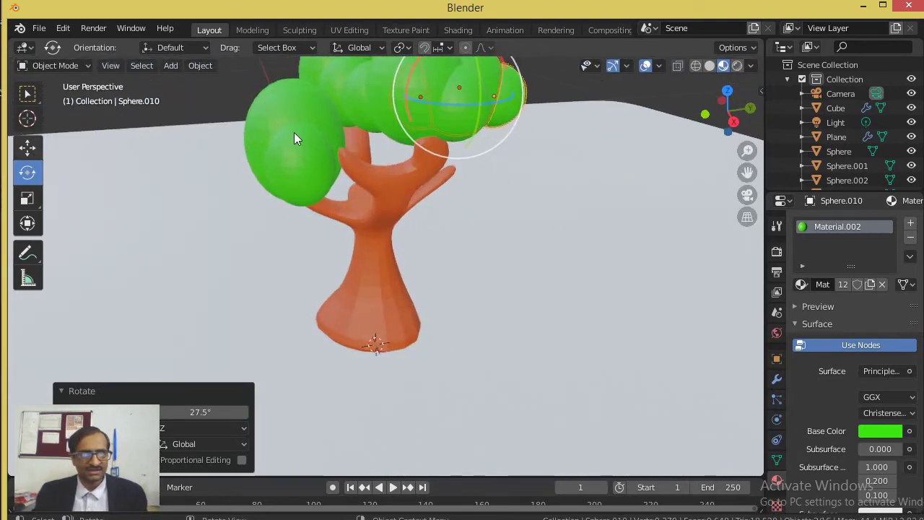
# Step: Stretch the newest foliage cluster to about 1.373 along Z and lower it about 0.031 m
pyautogui.moveTo(750, 167); pyautogui.dragTo(4, 131)
pyautogui.click(28, 198)
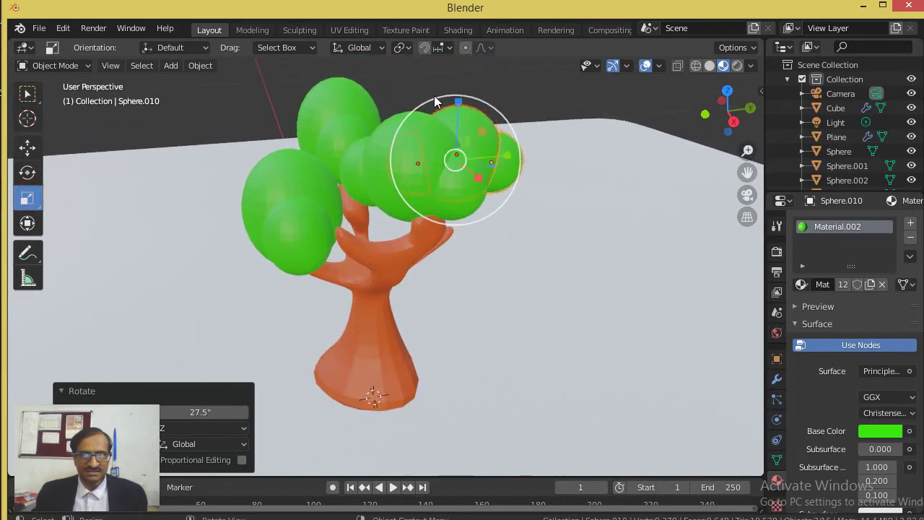
pyautogui.moveTo(460, 107); pyautogui.dragTo(458, 86)
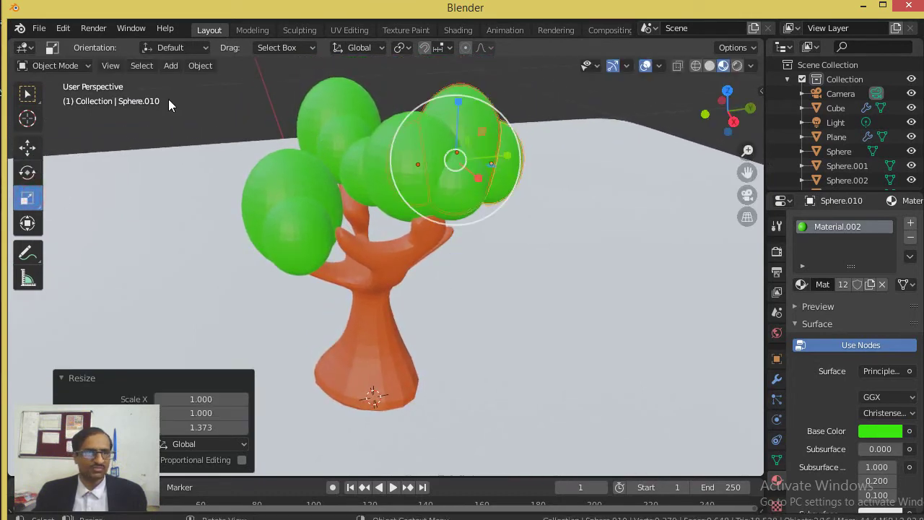
pyautogui.click(26, 149)
pyautogui.moveTo(455, 108); pyautogui.dragTo(466, 146)
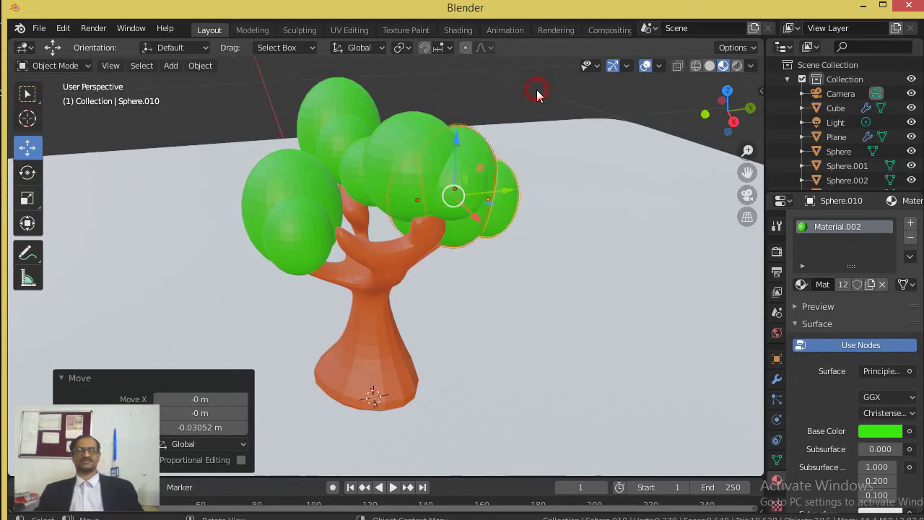
# Step: Rotate the foliage cluster on the +X branch about 46° around Z and shift it toward -Y over the branch end
pyautogui.click(536, 90)
pyautogui.moveTo(729, 119); pyautogui.dragTo(462, 300)
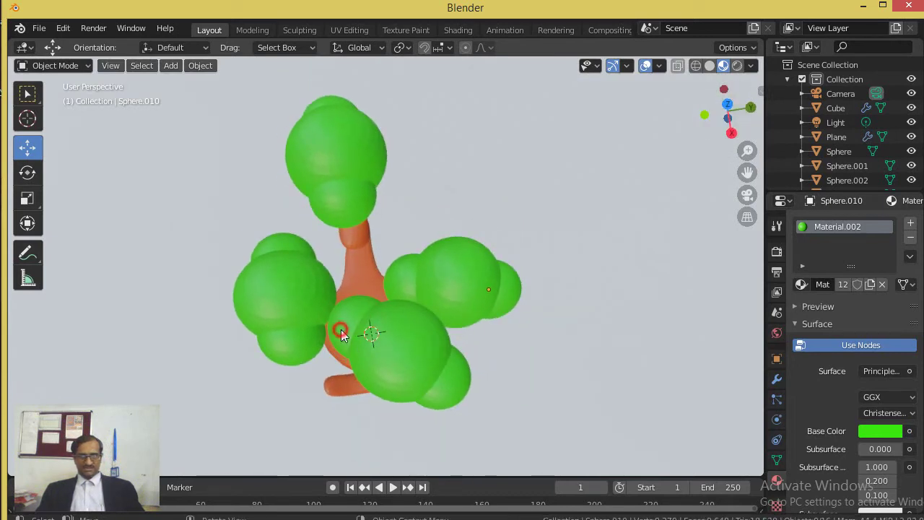
pyautogui.click(397, 352)
pyautogui.keyDown('shift'); pyautogui.click(457, 380); pyautogui.keyUp('shift')
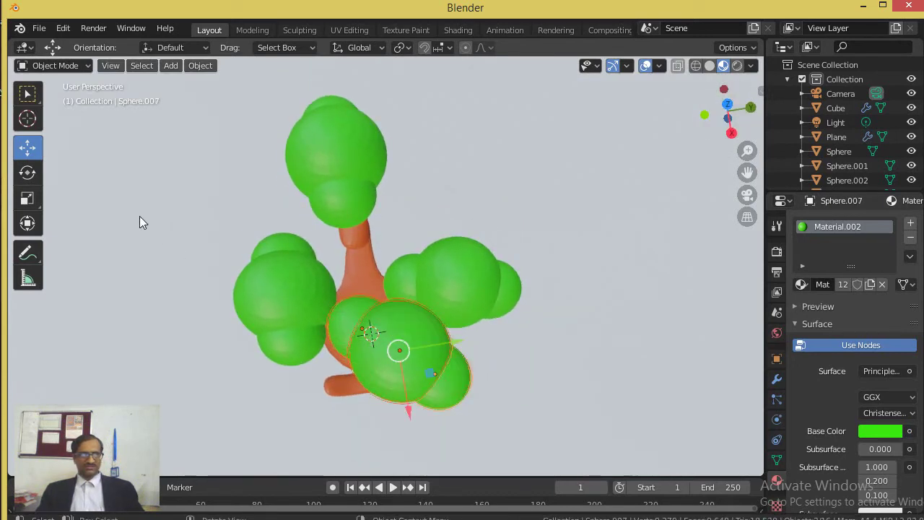
pyautogui.click(35, 180)
pyautogui.moveTo(450, 375); pyautogui.dragTo(441, 398)
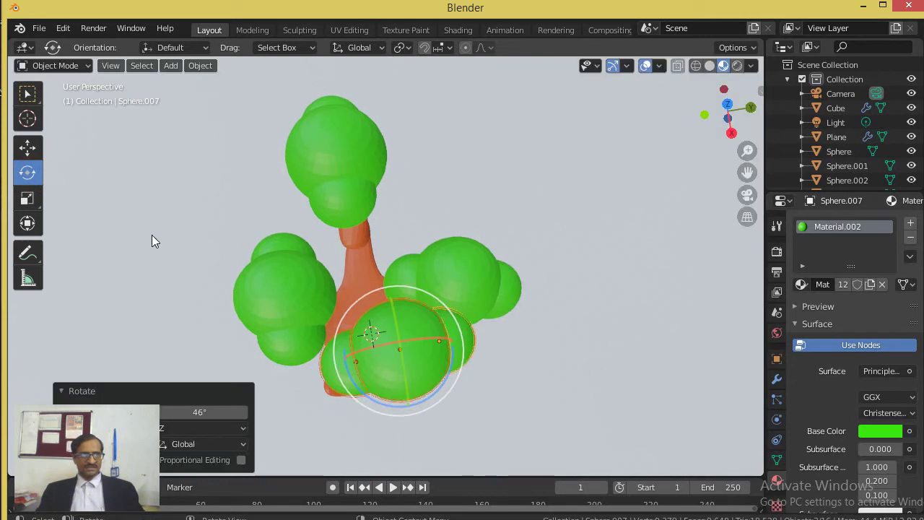
pyautogui.click(27, 150)
pyautogui.moveTo(423, 352); pyautogui.dragTo(367, 355)
pyautogui.moveTo(368, 359); pyautogui.dragTo(367, 360)
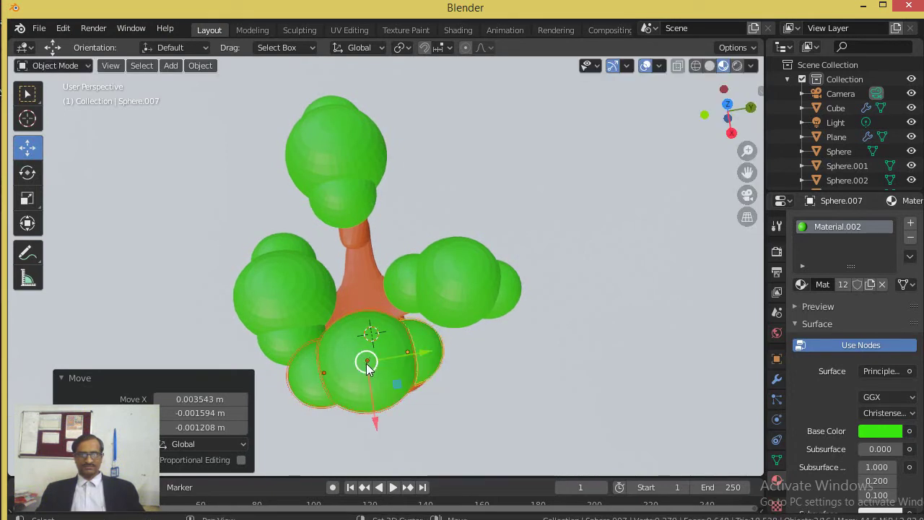
# Step: Duplicate the repositioned cluster about -0.093 m along X and rotate the copy about -49° around Z
pyautogui.hotkey('shift', 'd')
pyautogui.press('x')
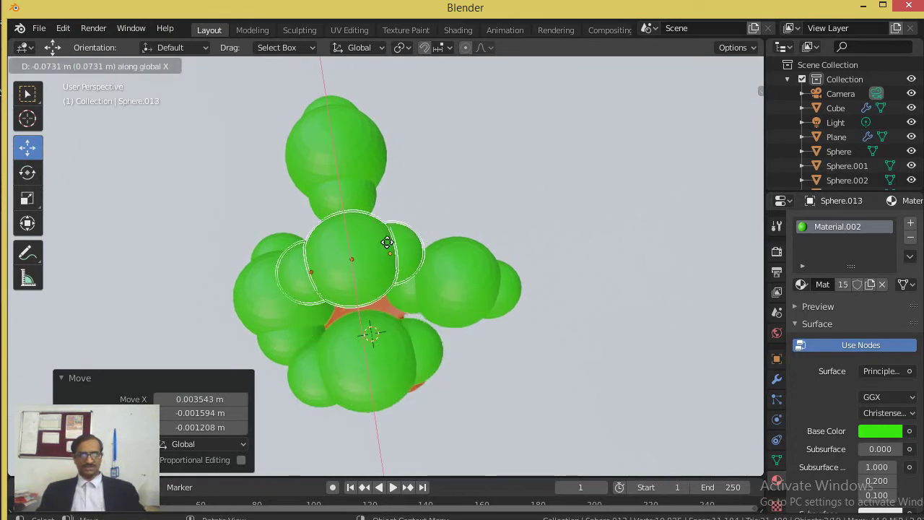
pyautogui.click(390, 228)
pyautogui.click(27, 172)
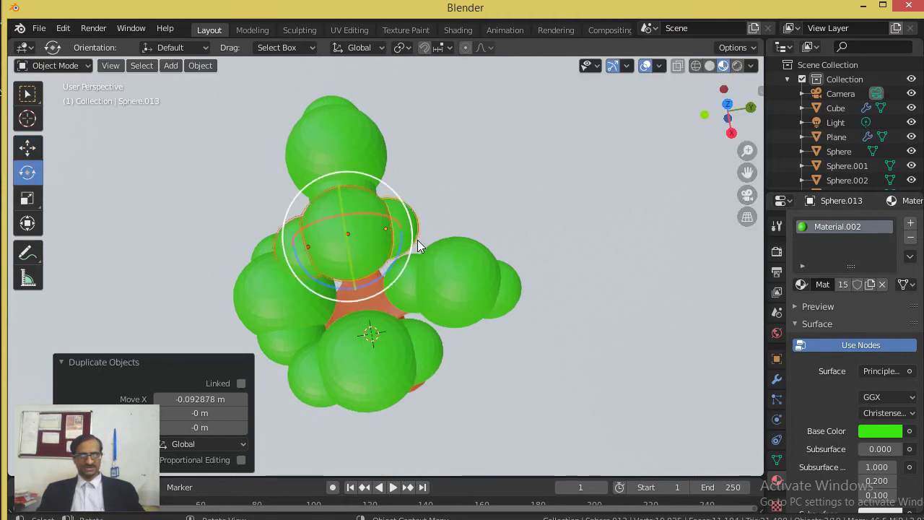
pyautogui.moveTo(395, 255); pyautogui.dragTo(365, 282)
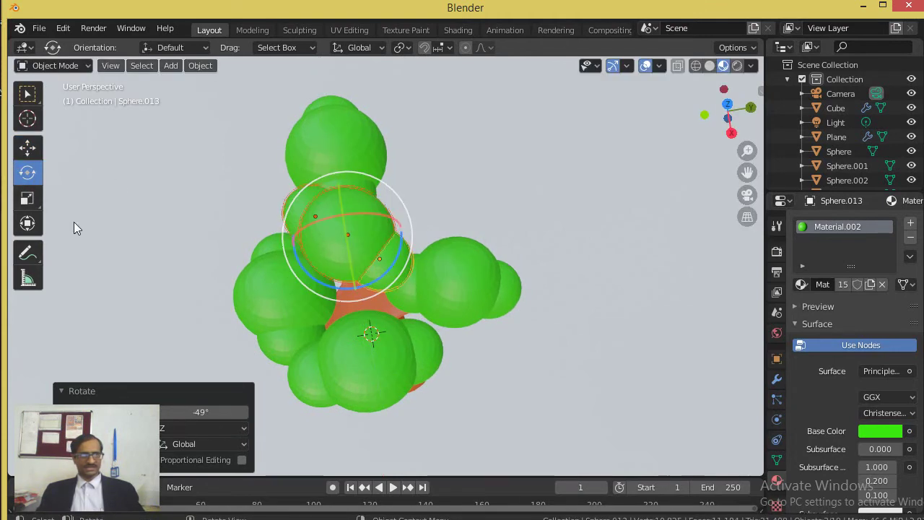
# Step: Move the newest cluster inward to fill the middle of the crown and lower it about 0.035 m on Z
pyautogui.click(26, 148)
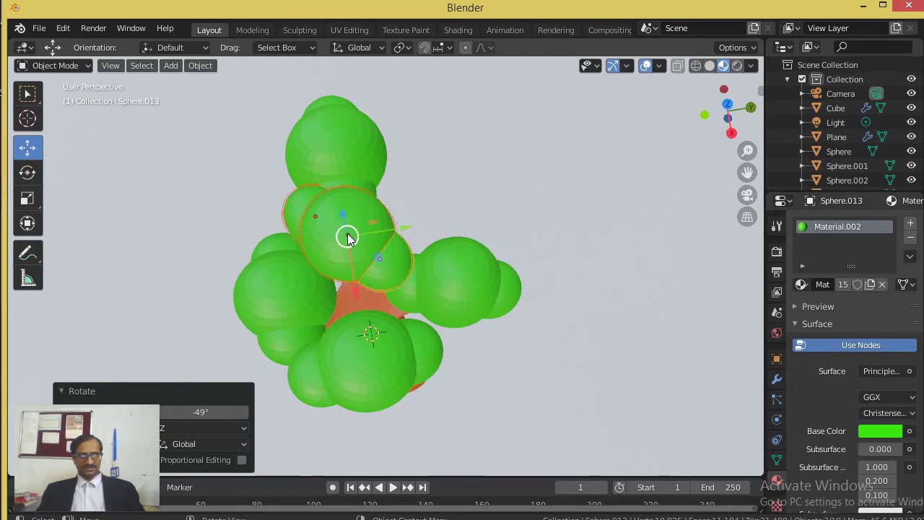
pyautogui.moveTo(348, 239); pyautogui.dragTo(365, 258)
pyautogui.moveTo(728, 127); pyautogui.dragTo(729, 108)
pyautogui.moveTo(405, 99); pyautogui.dragTo(405, 139)
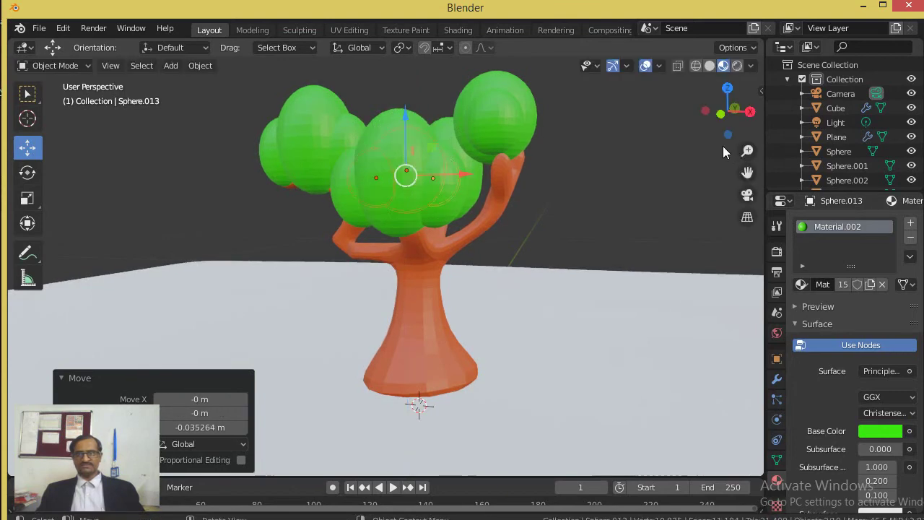
# Step: Reposition the small side sphere and lower the main sphere on the exposed tall branch so the foliage sits on the branch tip
pyautogui.moveTo(726, 114); pyautogui.dragTo(699, 4)
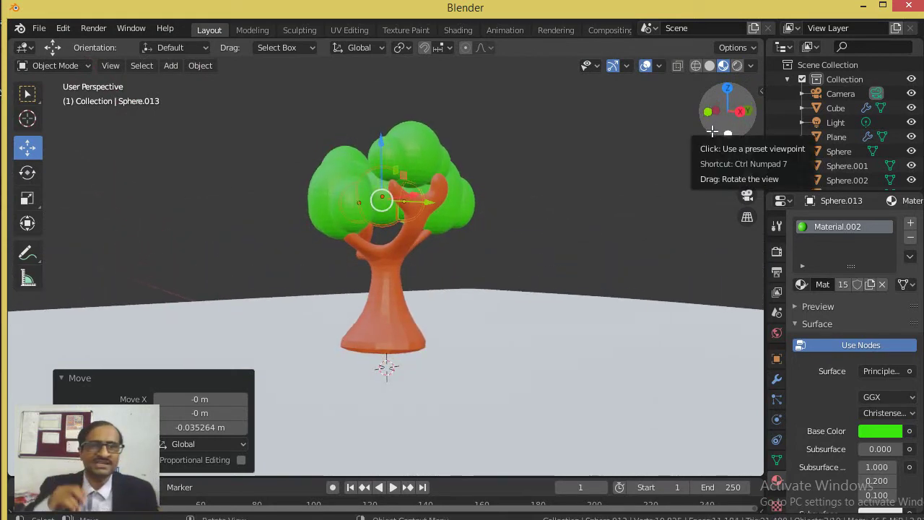
pyautogui.moveTo(380, 157); pyautogui.dragTo(380, 159)
pyautogui.click(382, 152)
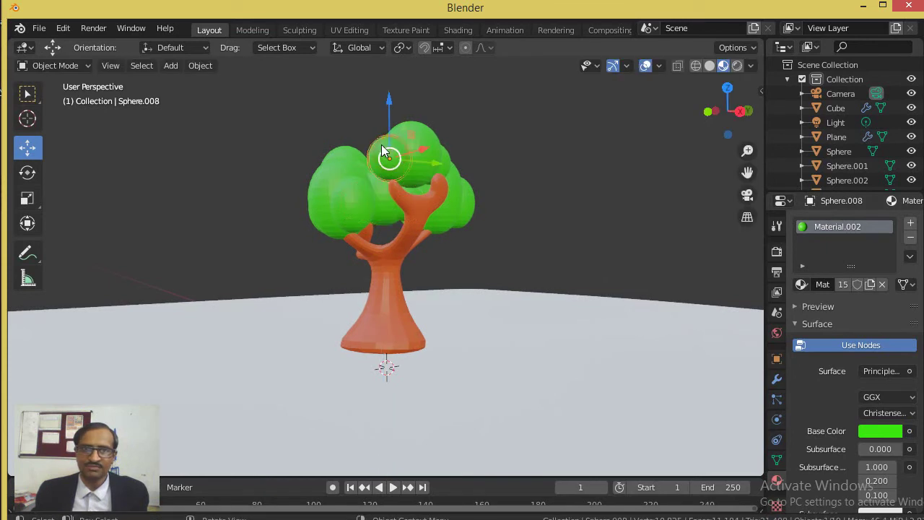
pyautogui.moveTo(389, 117); pyautogui.dragTo(419, 124)
pyautogui.click(399, 117)
pyautogui.click(567, 237)
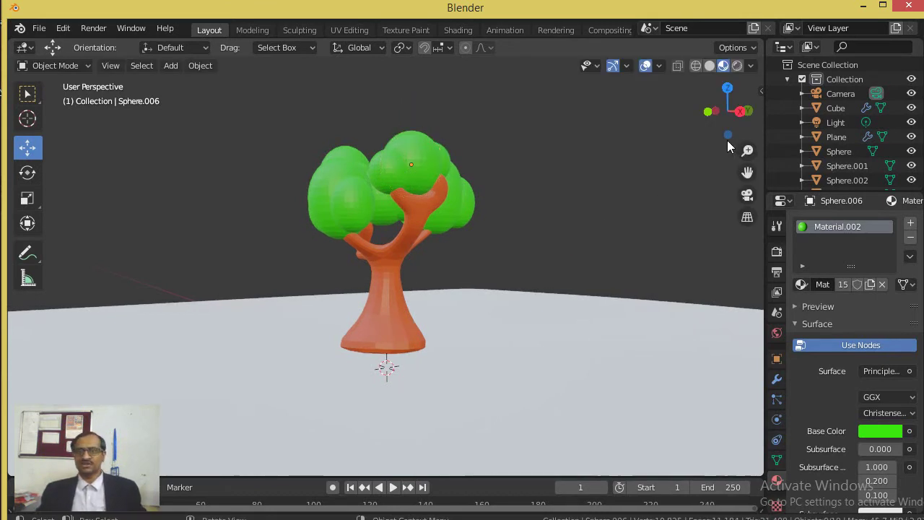
# Step: Switch to the YouTube video in the browser, compare its cartoon trees and ground plants with the modelled tree, and return to Blender
pyautogui.moveTo(726, 110); pyautogui.dragTo(715, 138)
pyautogui.hotkey('alt', 'Tab')
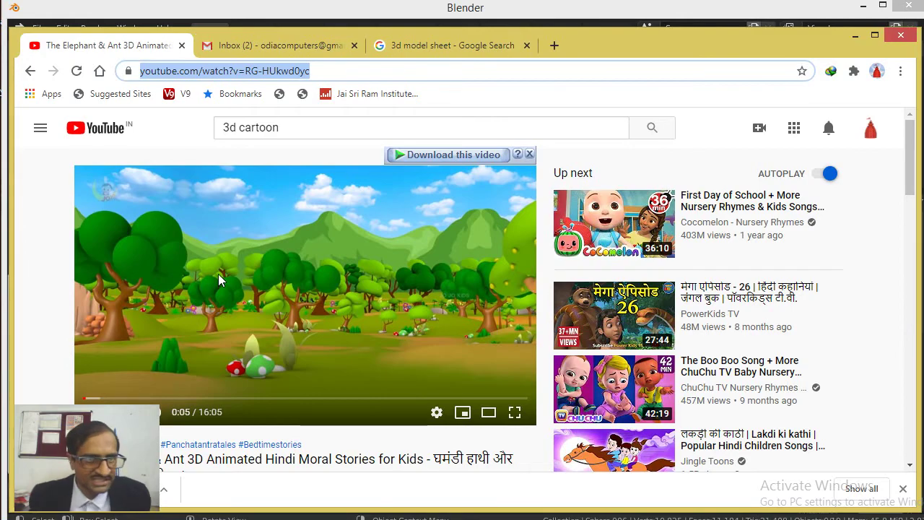
pyautogui.hotkey('alt', 'Tab')
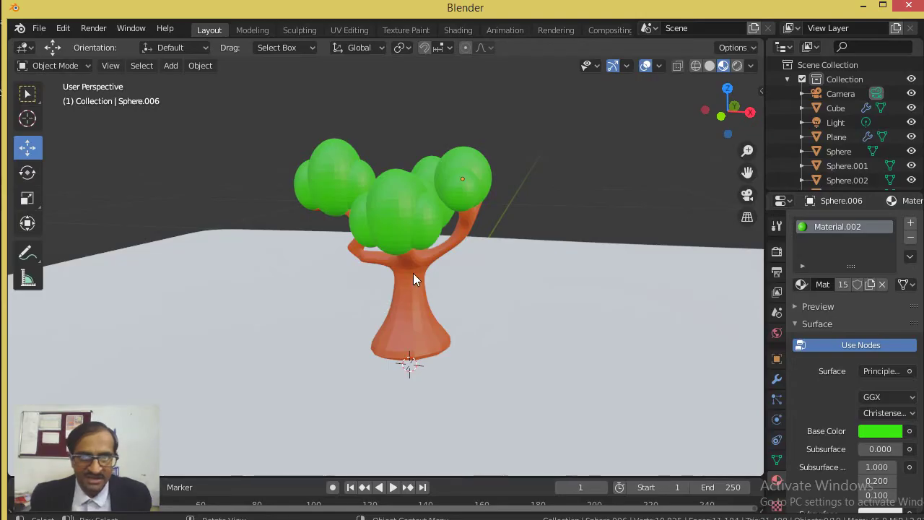
pyautogui.hotkey('alt', 'Tab')
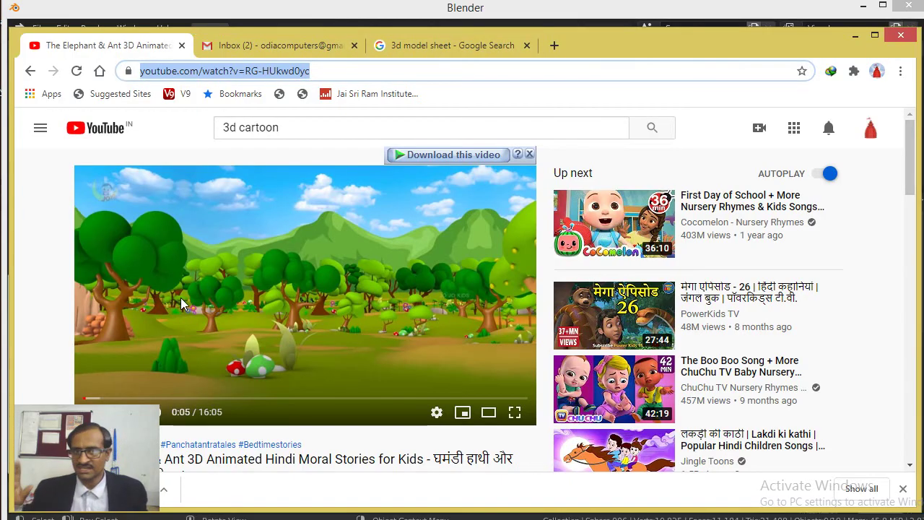
pyautogui.hotkey('alt', 'Tab')
pyautogui.hotkey('alt', 'Tab')
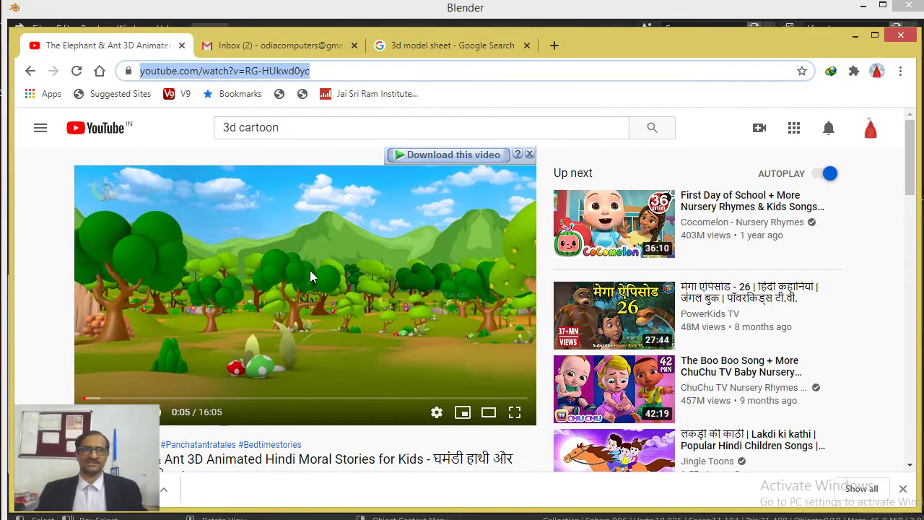
pyautogui.hotkey('alt', 'Tab')
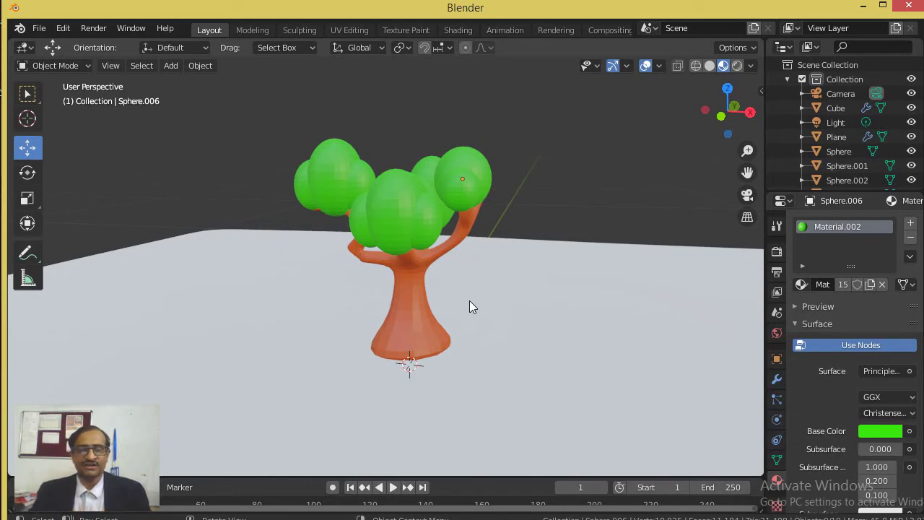
# Step: Add a cone mesh at the base of the trunk and shrink it to grass-blade size, scaling X to about 0.344
pyautogui.moveTo(747, 150)
pyautogui.mouseDown()
pyautogui.moveTo(747, 108)
pyautogui.moveTo(747, 133)
pyautogui.mouseUp()
pyautogui.moveTo(747, 173); pyautogui.dragTo(678, 63)
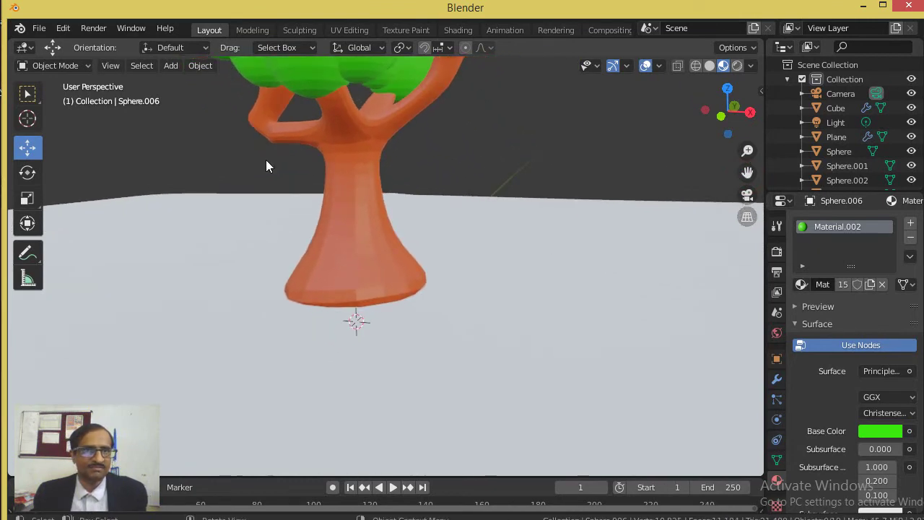
pyautogui.click(173, 67)
pyautogui.moveTo(188, 83)
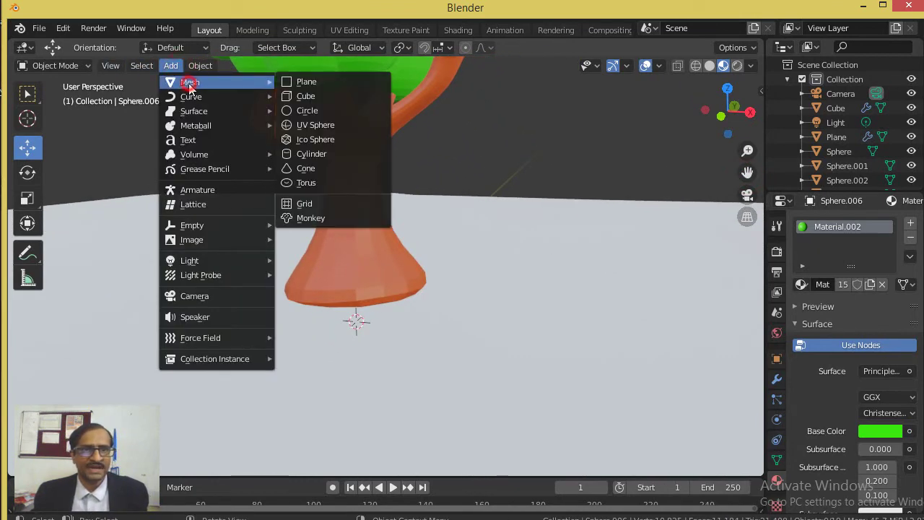
pyautogui.click(317, 168)
pyautogui.click(27, 197)
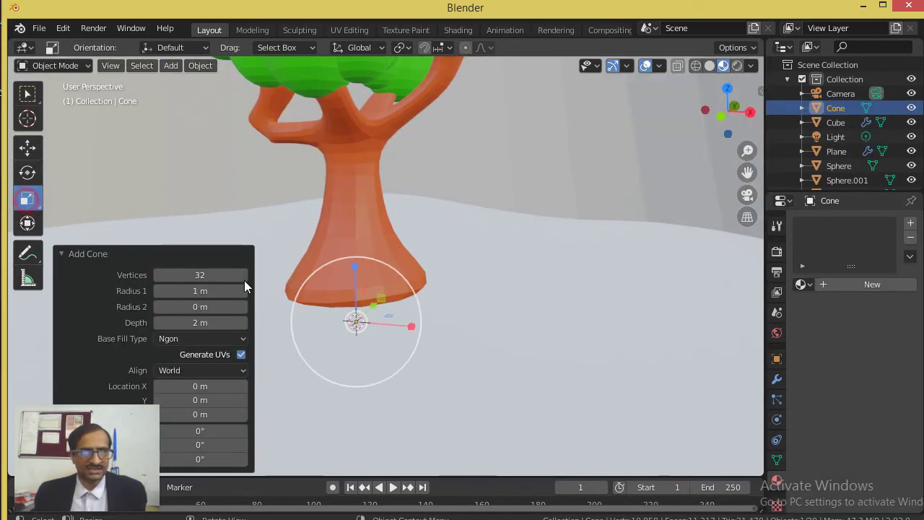
pyautogui.moveTo(354, 268); pyautogui.dragTo(353, 315)
pyautogui.moveTo(413, 327); pyautogui.dragTo(356, 302)
pyautogui.moveTo(355, 269); pyautogui.dragTo(372, 327)
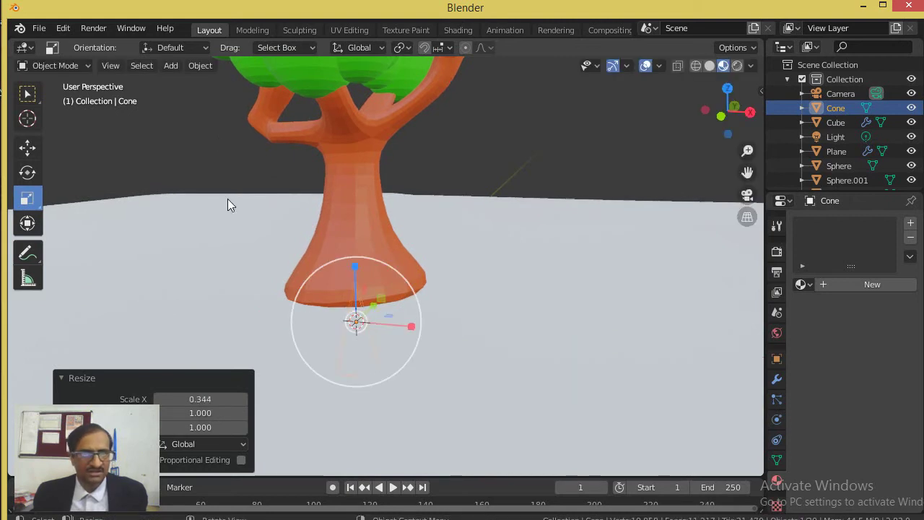
# Step: Raise the cone about 0.034 m on Z and move it along -Y to stand beside the trunk's base
pyautogui.click(28, 146)
pyautogui.moveTo(355, 274); pyautogui.dragTo(347, 231)
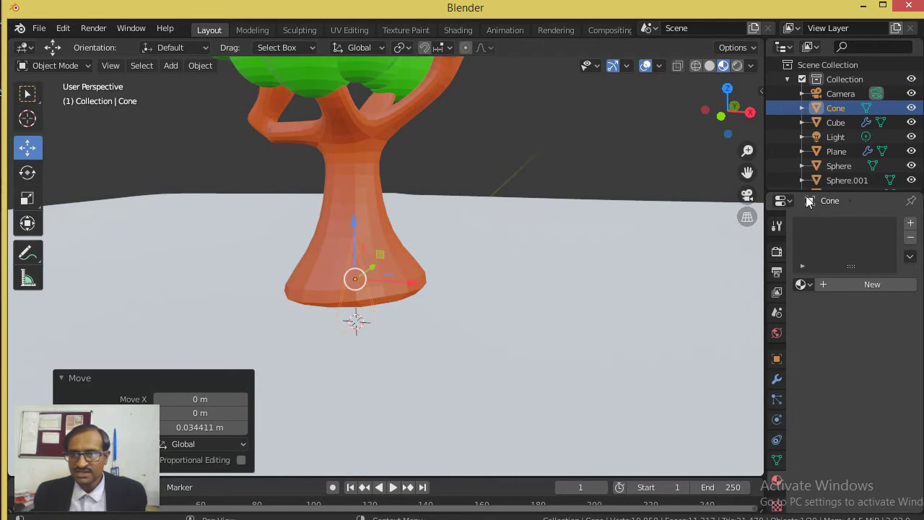
pyautogui.moveTo(725, 115); pyautogui.dragTo(666, 154)
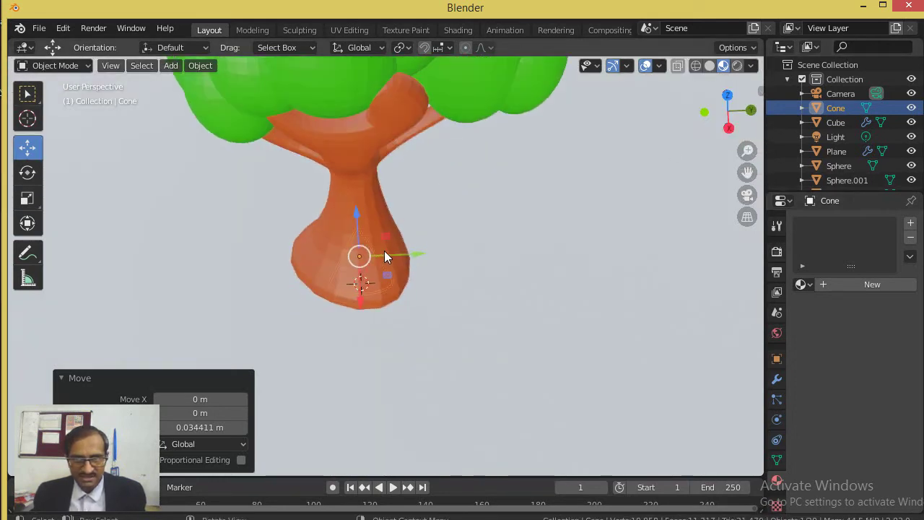
pyautogui.moveTo(389, 254); pyautogui.dragTo(288, 273)
# Step: Give the cone a new material with a green base color of about R 0.000, G 0.800, B 0.017
pyautogui.click(899, 287)
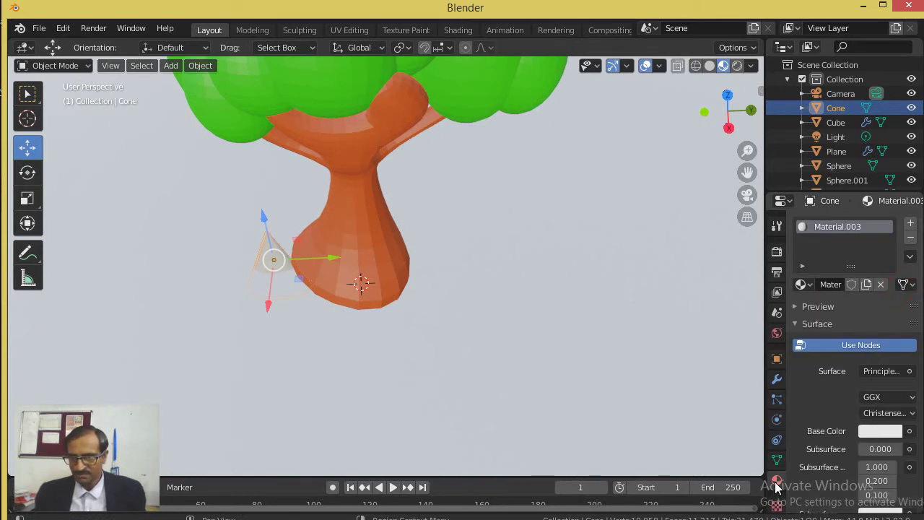
pyautogui.click(866, 436)
pyautogui.click(887, 436)
pyautogui.click(822, 283)
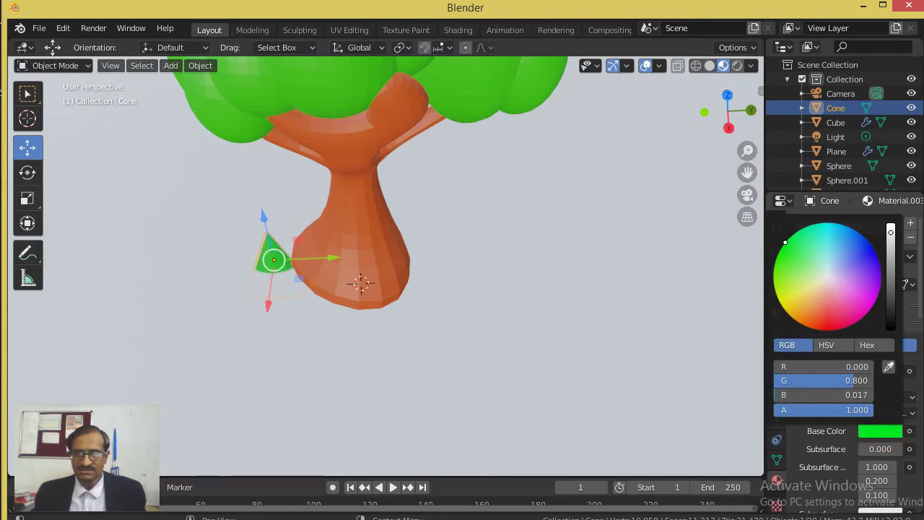
# Step: Flatten the green cone along Y into a thin blade and tilt it about -34.1° around Y
pyautogui.moveTo(726, 131); pyautogui.dragTo(715, 168)
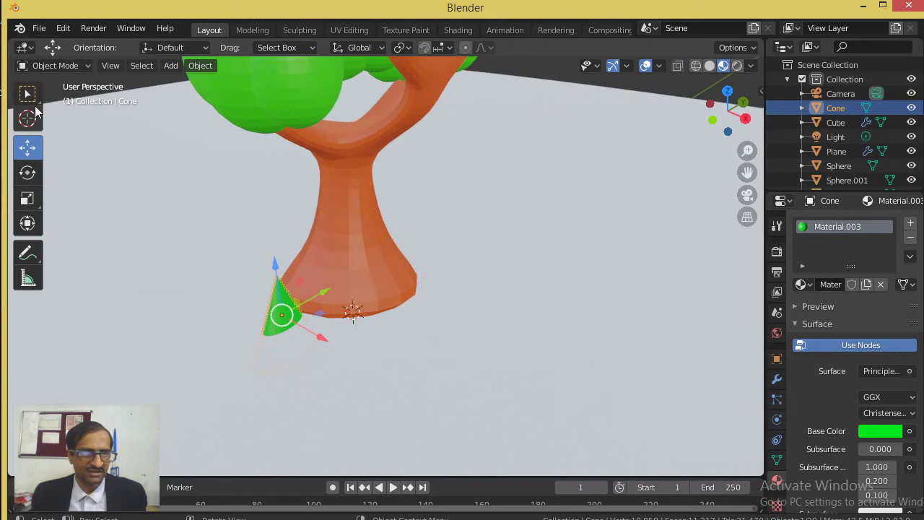
pyautogui.click(38, 199)
pyautogui.moveTo(323, 292); pyautogui.dragTo(297, 303)
pyautogui.click(27, 172)
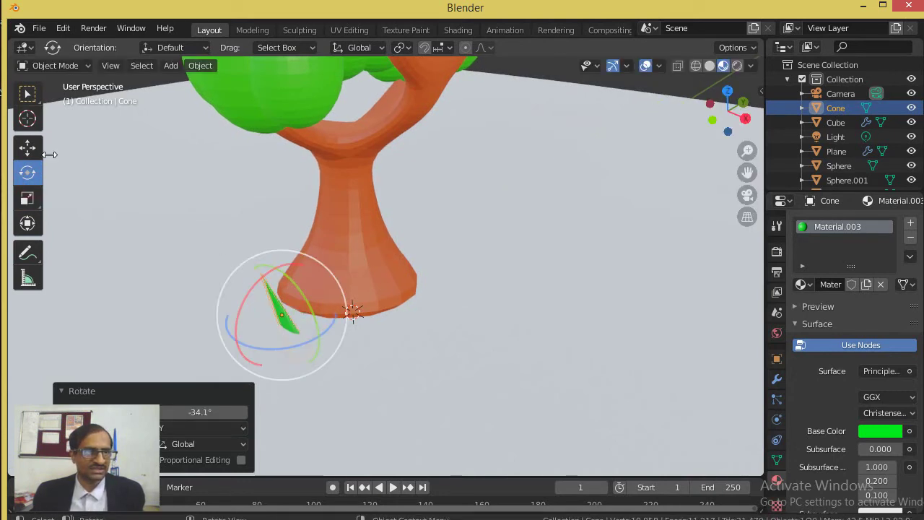
# Step: Duplicate the grass blade about 0.009 m along Y and rotate the copy about -59.5° around Z
pyautogui.hotkey('shift', 'd')
pyautogui.press('x')
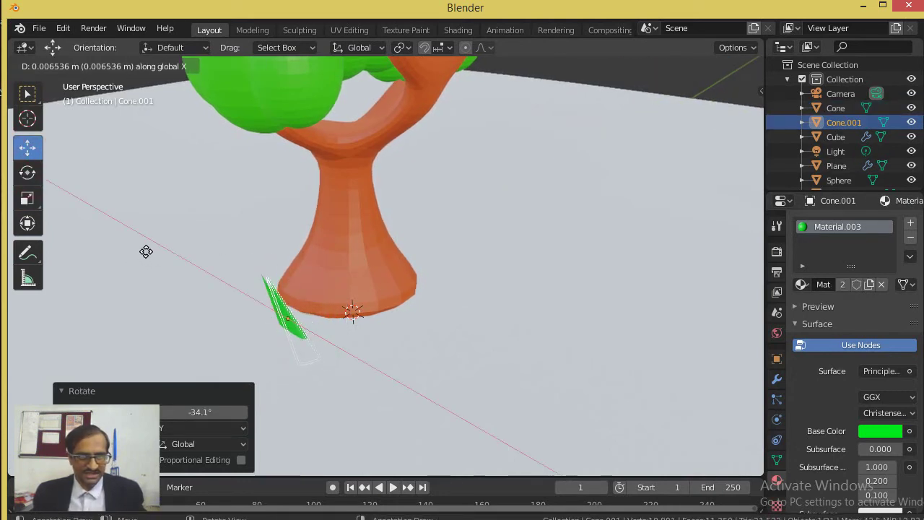
pyautogui.press('y')
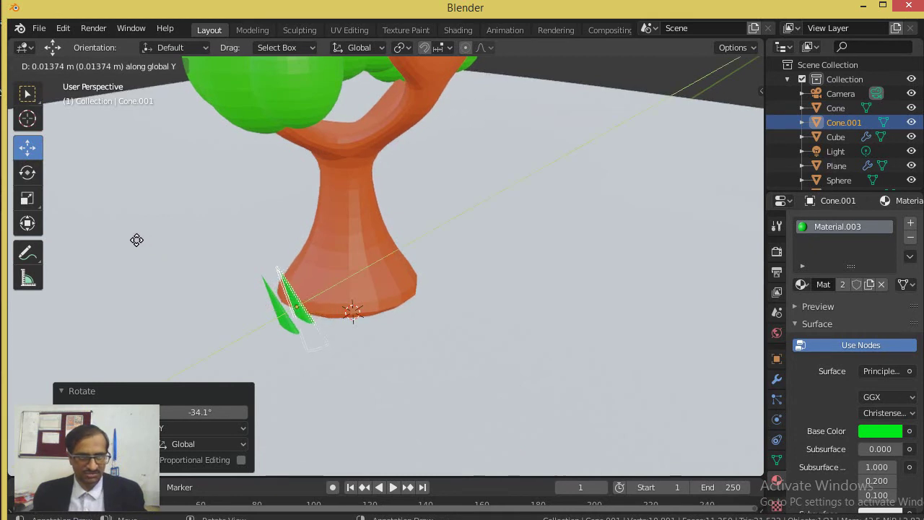
pyautogui.click(134, 245)
pyautogui.click(27, 172)
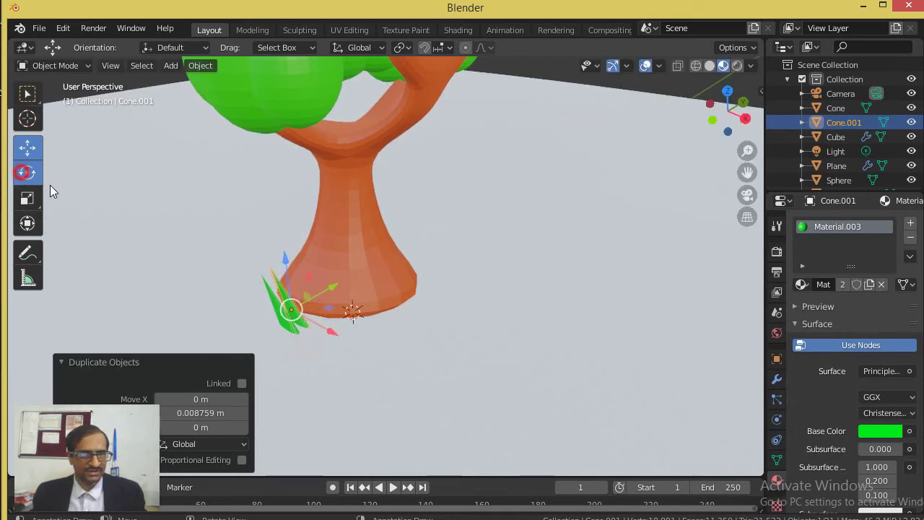
pyautogui.moveTo(324, 335); pyautogui.dragTo(292, 342)
# Step: Duplicate the second blade just beside it and rotate the new copy about -56.7° around Z
pyautogui.hotkey('shift', 'd')
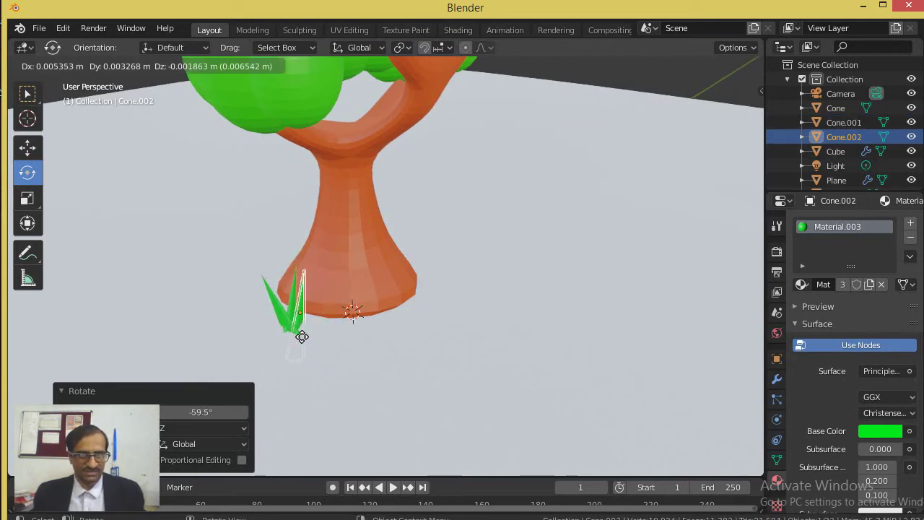
pyautogui.click(302, 332)
pyautogui.moveTo(325, 336); pyautogui.dragTo(292, 348)
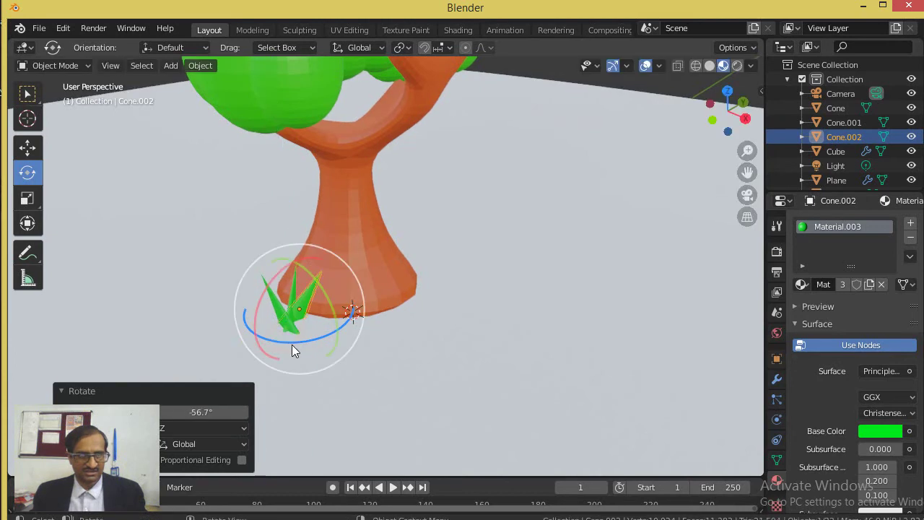
# Step: Duplicate the third blade, place the copy lower in front of the tuft, and rotate it about -29.6° around Z
pyautogui.hotkey('shift', 'd')
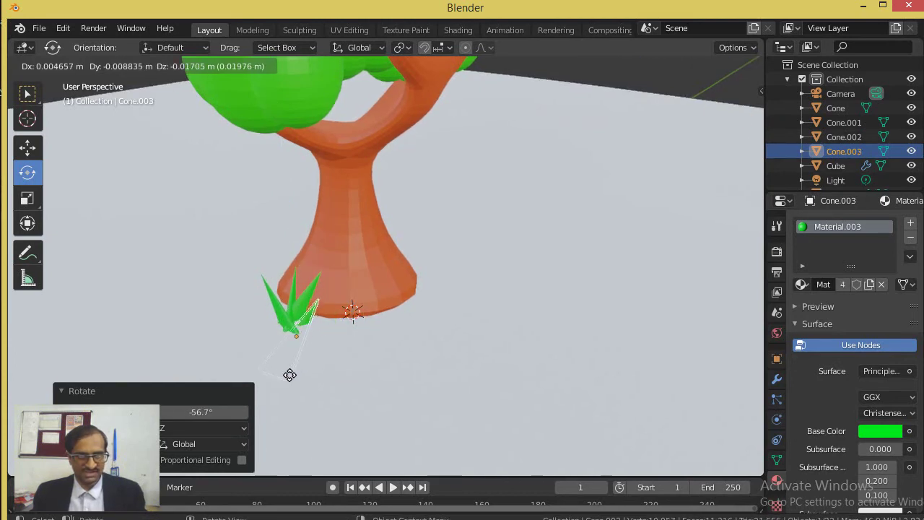
pyautogui.click(293, 379)
pyautogui.moveTo(306, 373); pyautogui.dragTo(284, 370)
# Step: Give the ground plane a new material with an orange base color of R 0.800, G 0.143, B 0.006
pyautogui.moveTo(724, 128); pyautogui.dragTo(650, 128)
pyautogui.moveTo(746, 149); pyautogui.dragTo(615, 130)
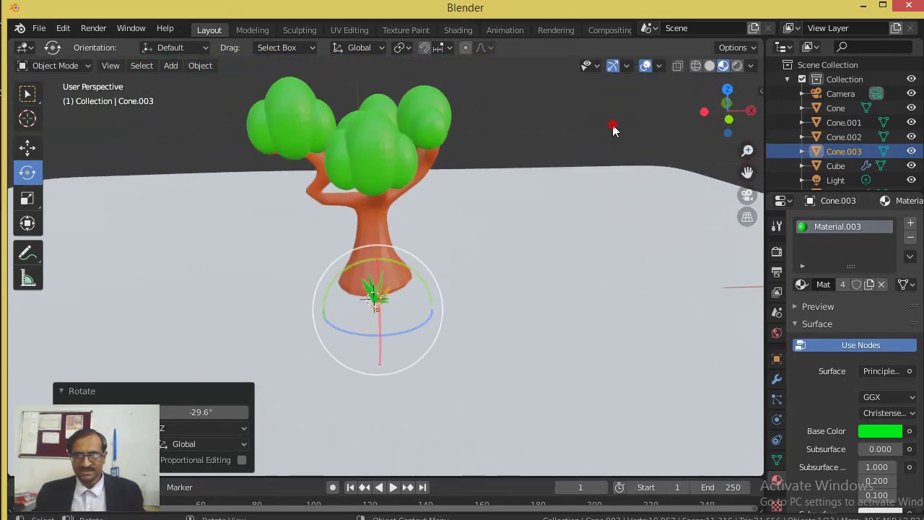
pyautogui.click(614, 130)
pyautogui.moveTo(734, 141); pyautogui.dragTo(725, 127)
pyautogui.click(570, 289)
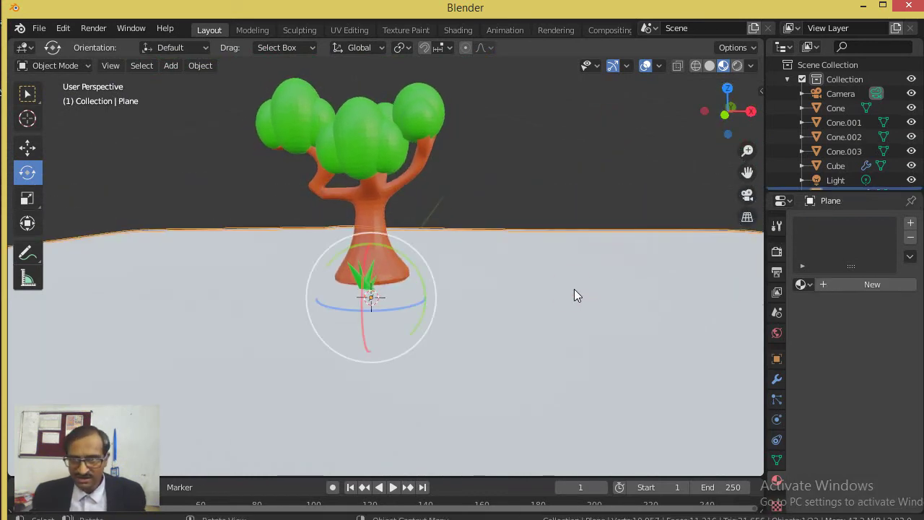
pyautogui.click(869, 286)
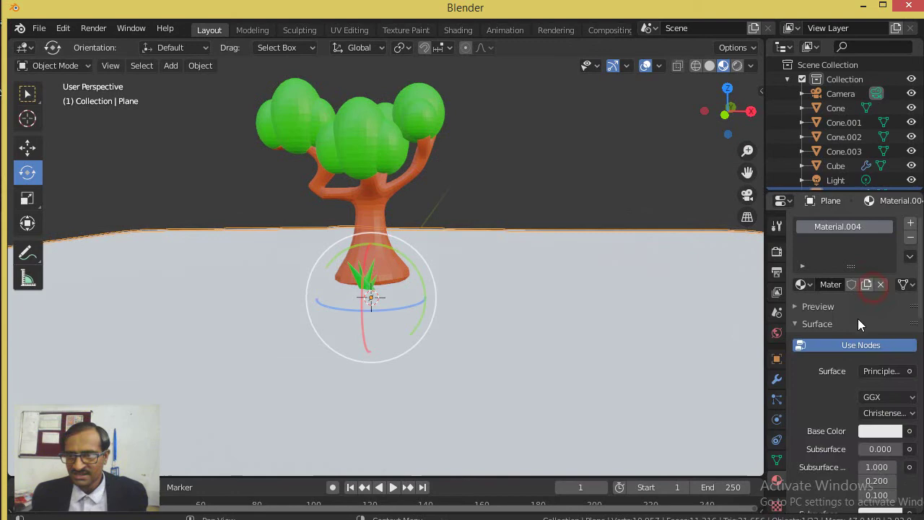
pyautogui.click(877, 431)
pyautogui.click(875, 432)
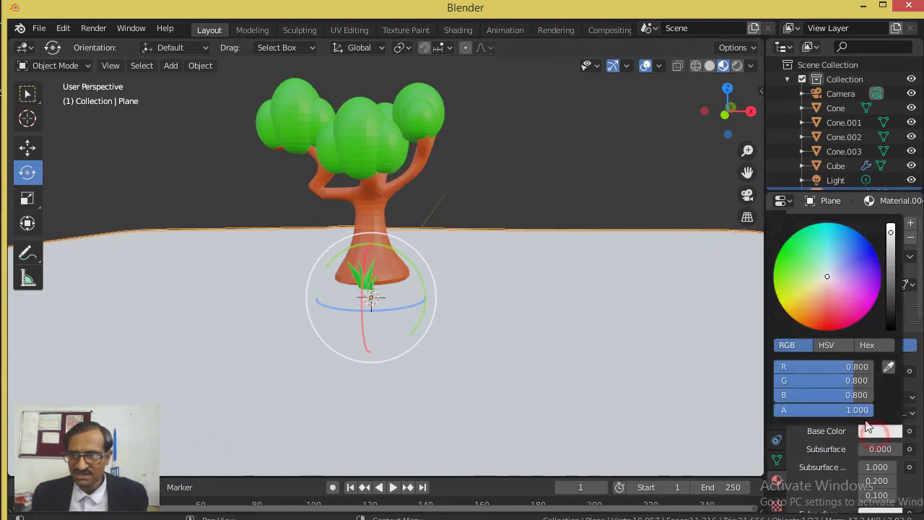
pyautogui.moveTo(797, 296); pyautogui.dragTo(805, 322)
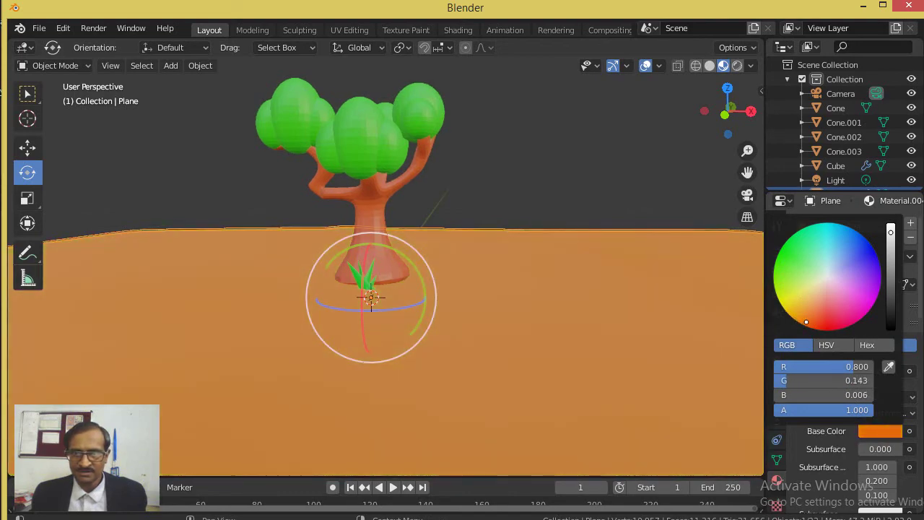
# Step: Switch to the YouTube cartoon in the browser and compare its landscape with the orange ground and tree in Blender
pyautogui.hotkey('alt', 'Tab')
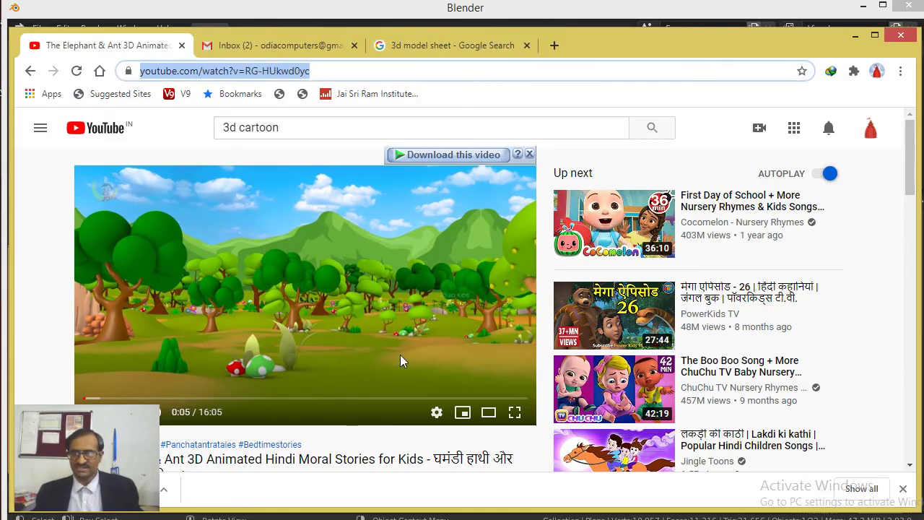
pyautogui.hotkey('alt', 'Tab')
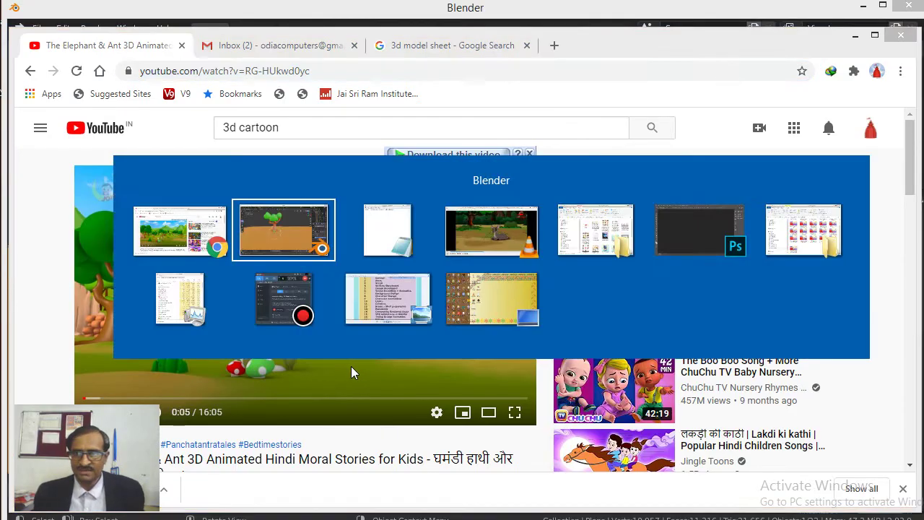
pyautogui.click(583, 192)
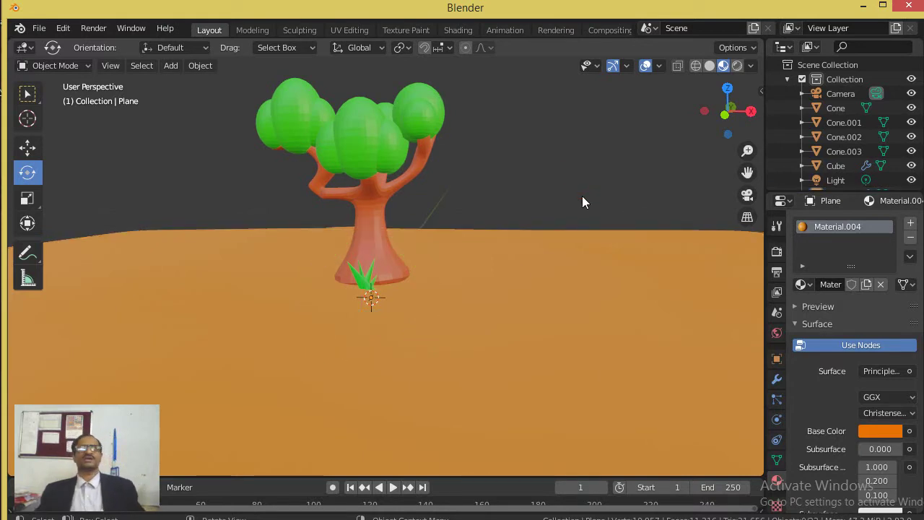
pyautogui.moveTo(747, 151); pyautogui.dragTo(741, 168)
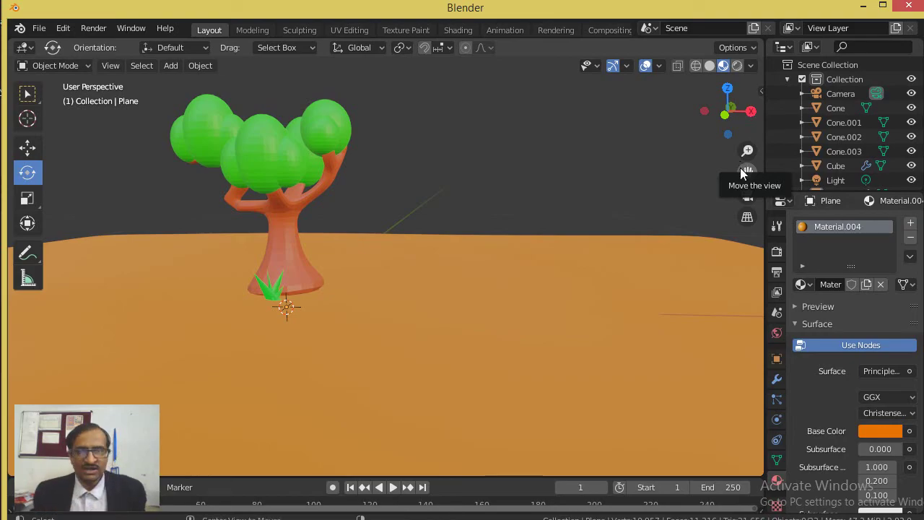
pyautogui.hotkey('alt', 'Tab')
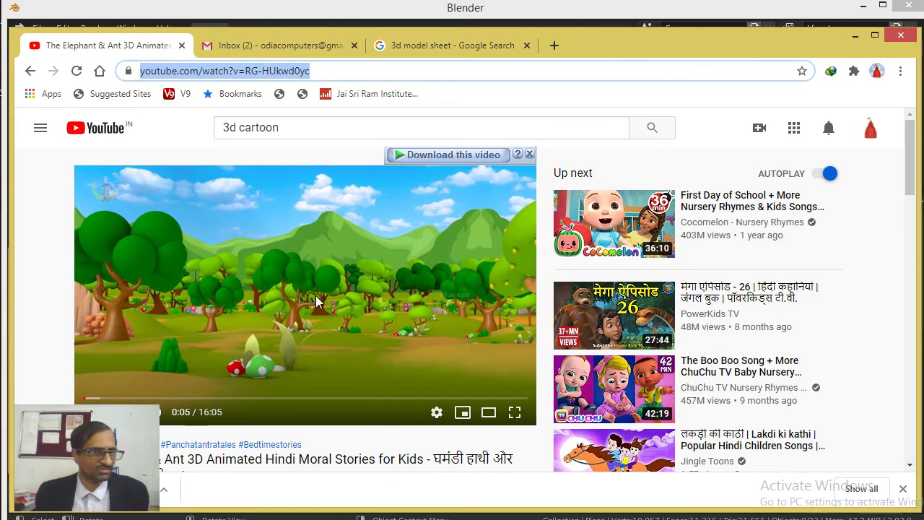
pyautogui.hotkey('alt', 'Tab')
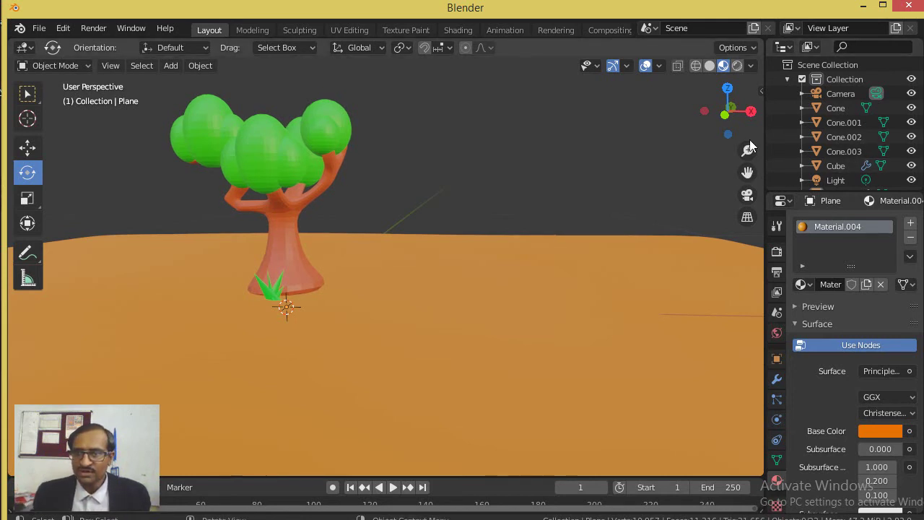
pyautogui.moveTo(746, 148); pyautogui.dragTo(635, 195)
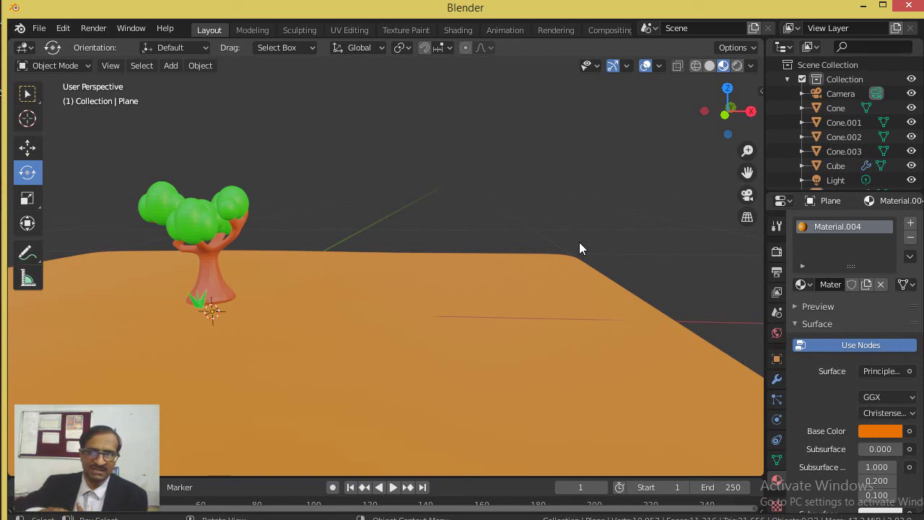
pyautogui.moveTo(747, 172); pyautogui.dragTo(662, 176)
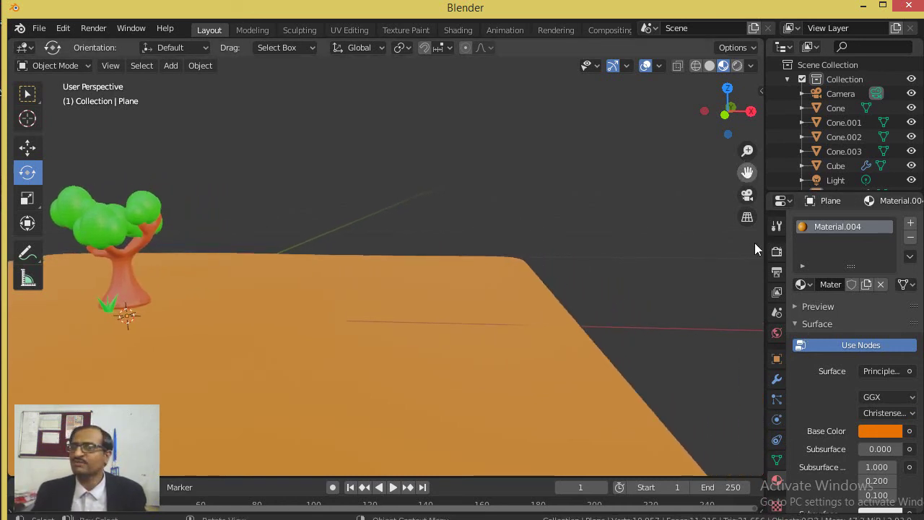
pyautogui.click(556, 334)
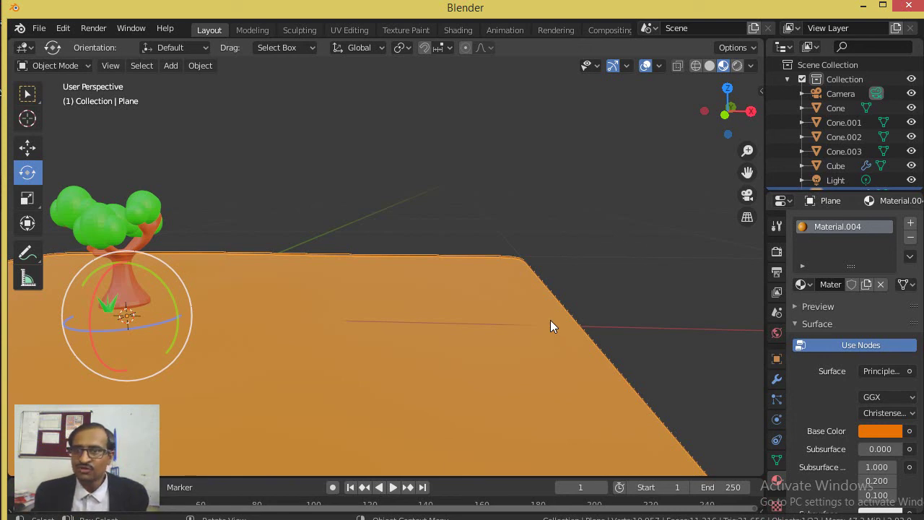
pyautogui.moveTo(747, 171); pyautogui.dragTo(747, 167)
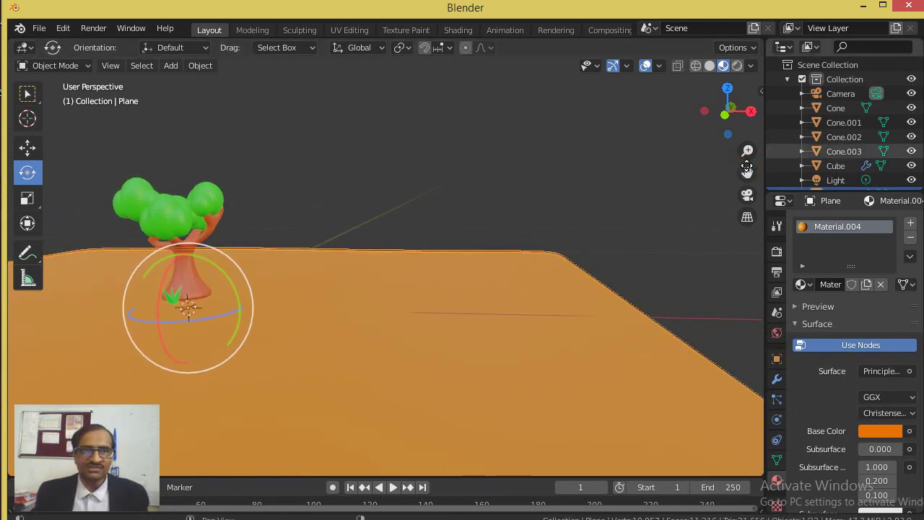
# Step: Examine the reference cartoon scenes in the browser and VLC media player, and return to the Blender scene
pyautogui.hotkey('alt', 'Tab')
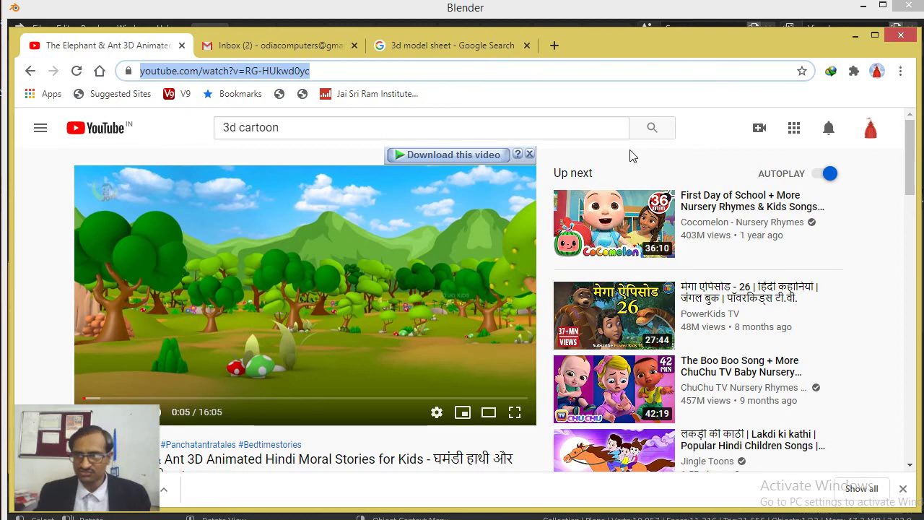
pyautogui.hotkey('alt', 'Tab')
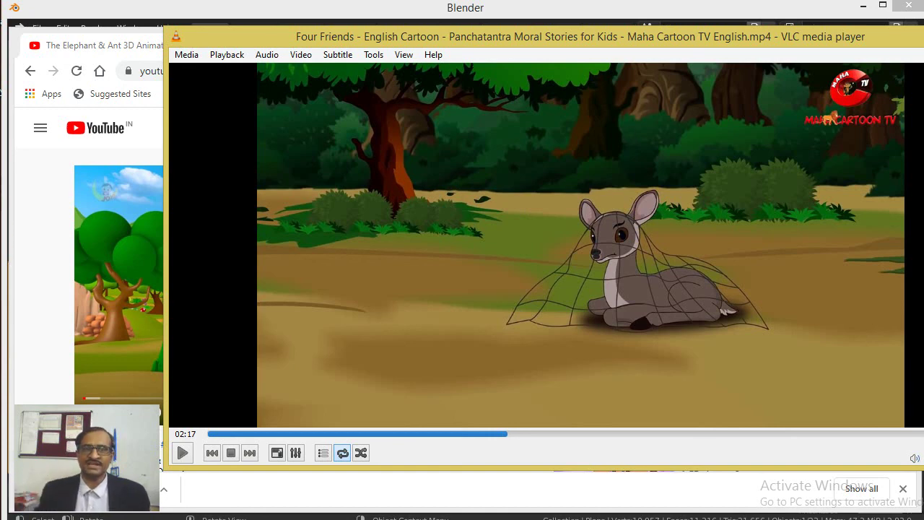
pyautogui.hotkey('alt', 'Tab')
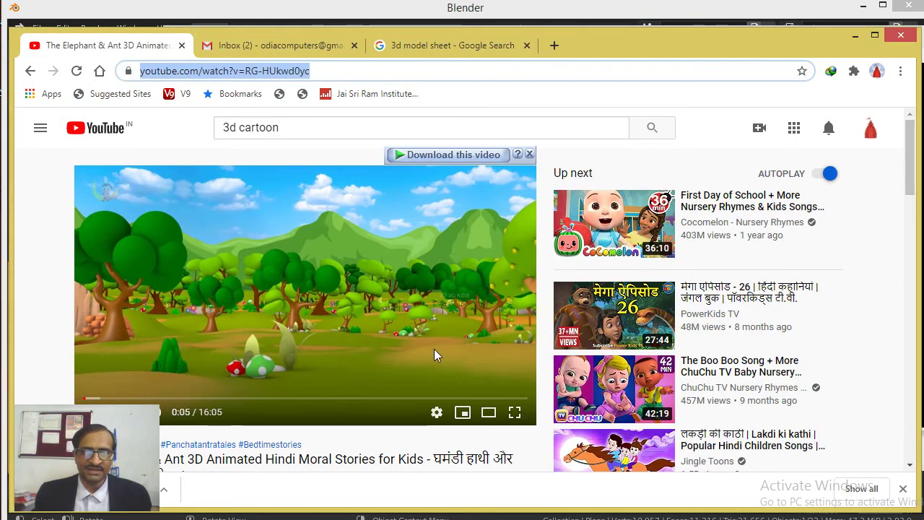
pyautogui.click(220, 515)
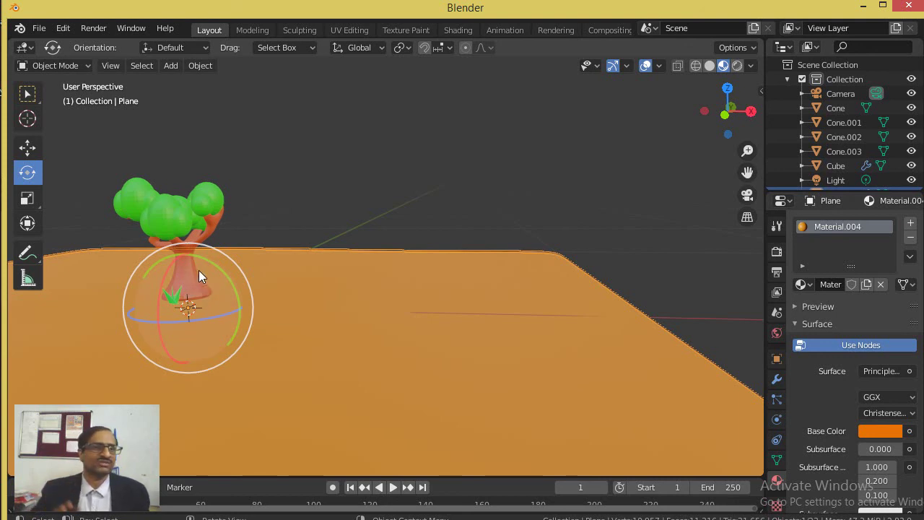
pyautogui.hotkey('alt', 'Tab')
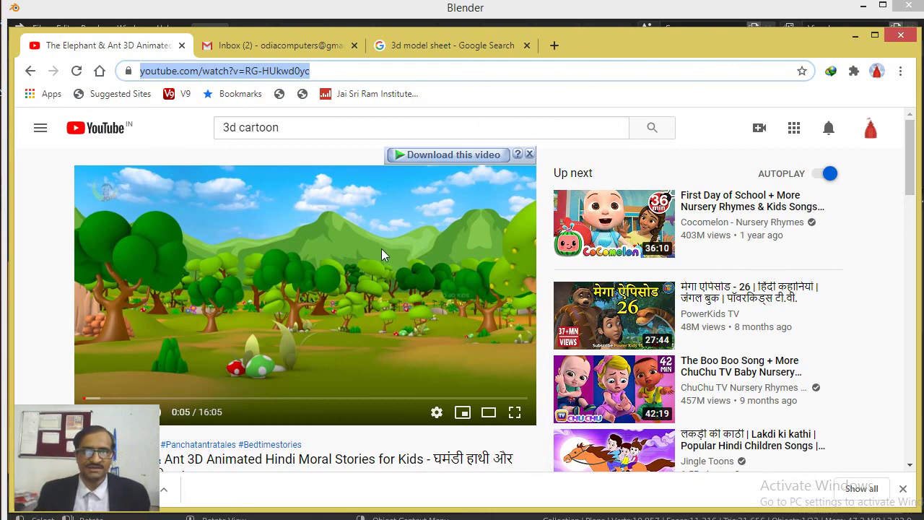
pyautogui.hotkey('alt', 'Tab')
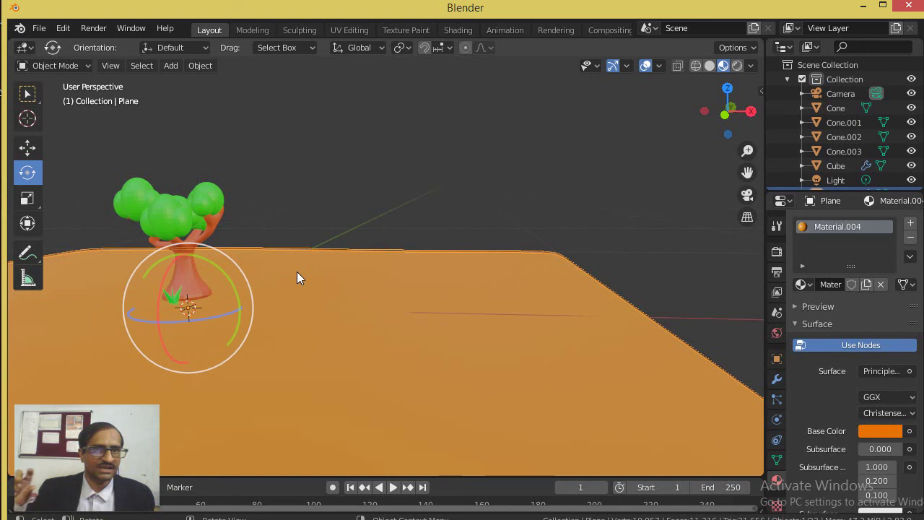